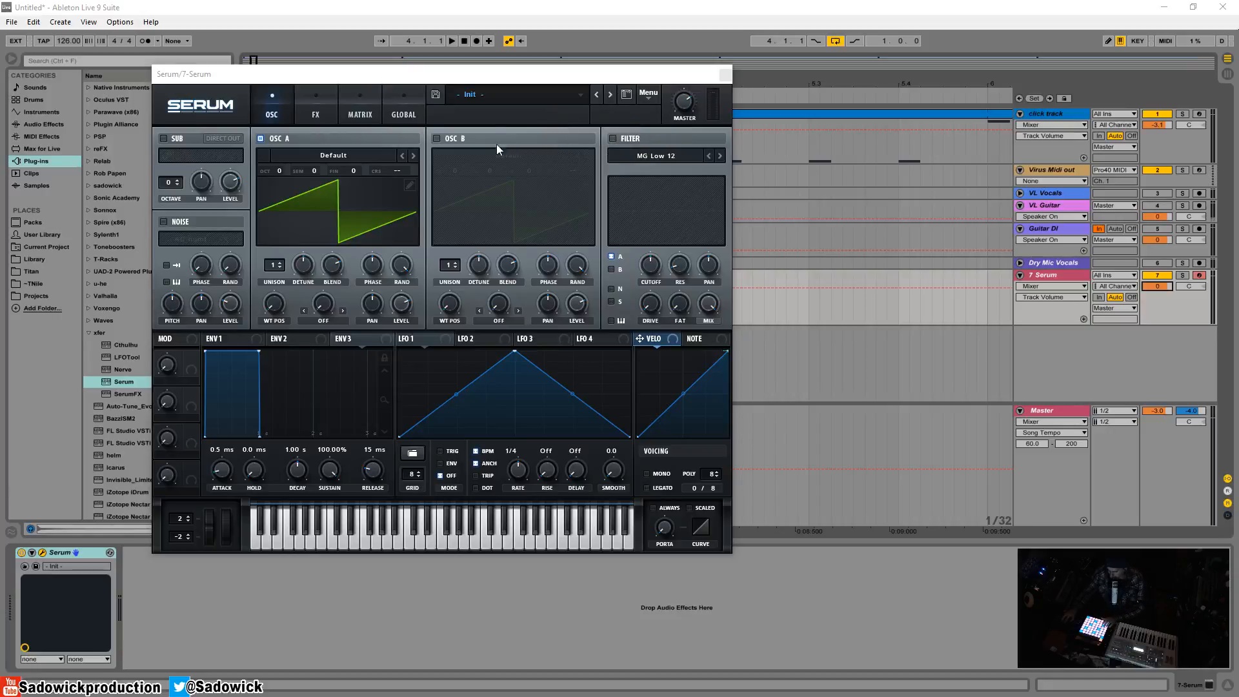
- Enable the filter and modulate its cutoff with Envelope 2, shaped to a 481 ms decay and 0% sustain
left_click(612, 138)
left_click(317, 341)
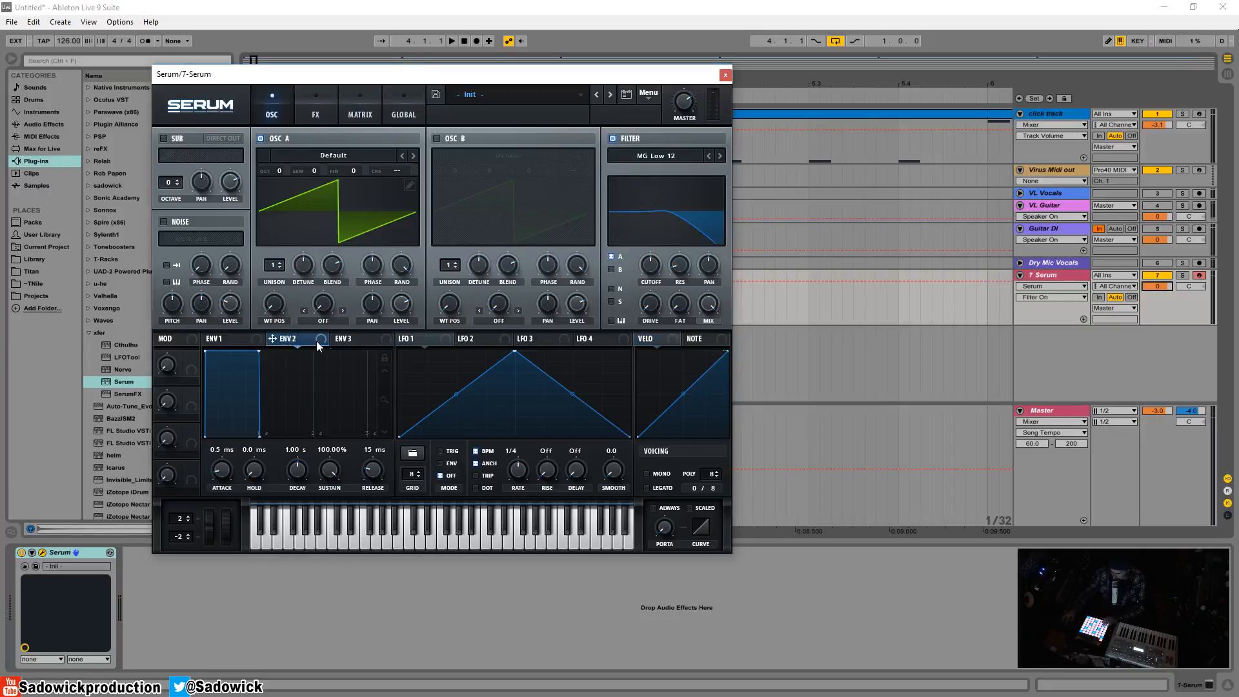
left_click_drag(316, 341, 656, 269)
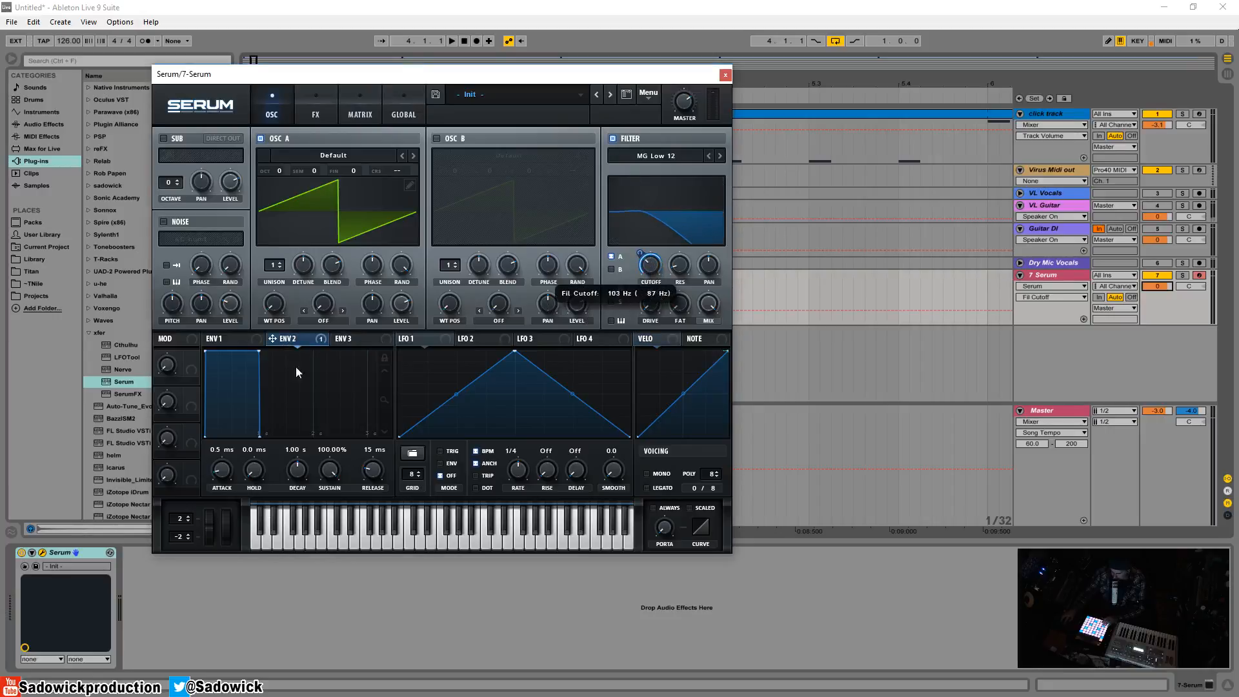
left_click_drag(260, 352, 231, 436)
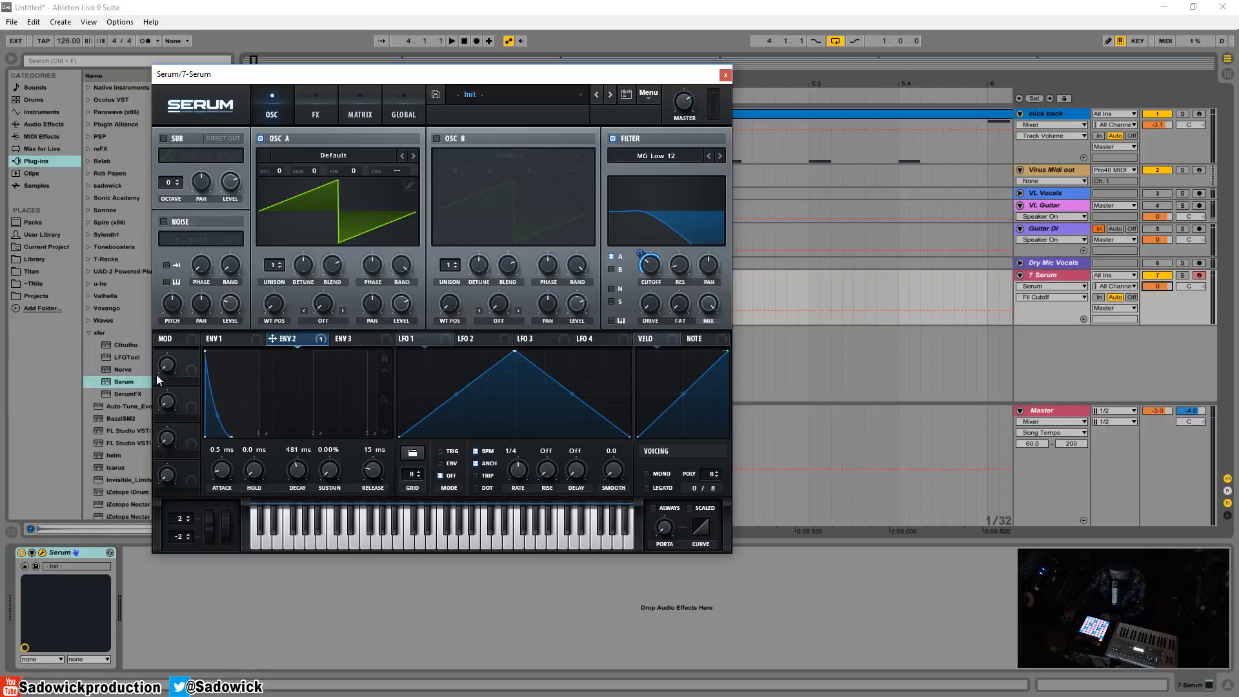
- Initialize the preset and replace oscillator A's waveform with the single sin formula in the wavetable editor
left_click(648, 93)
left_click(672, 162)
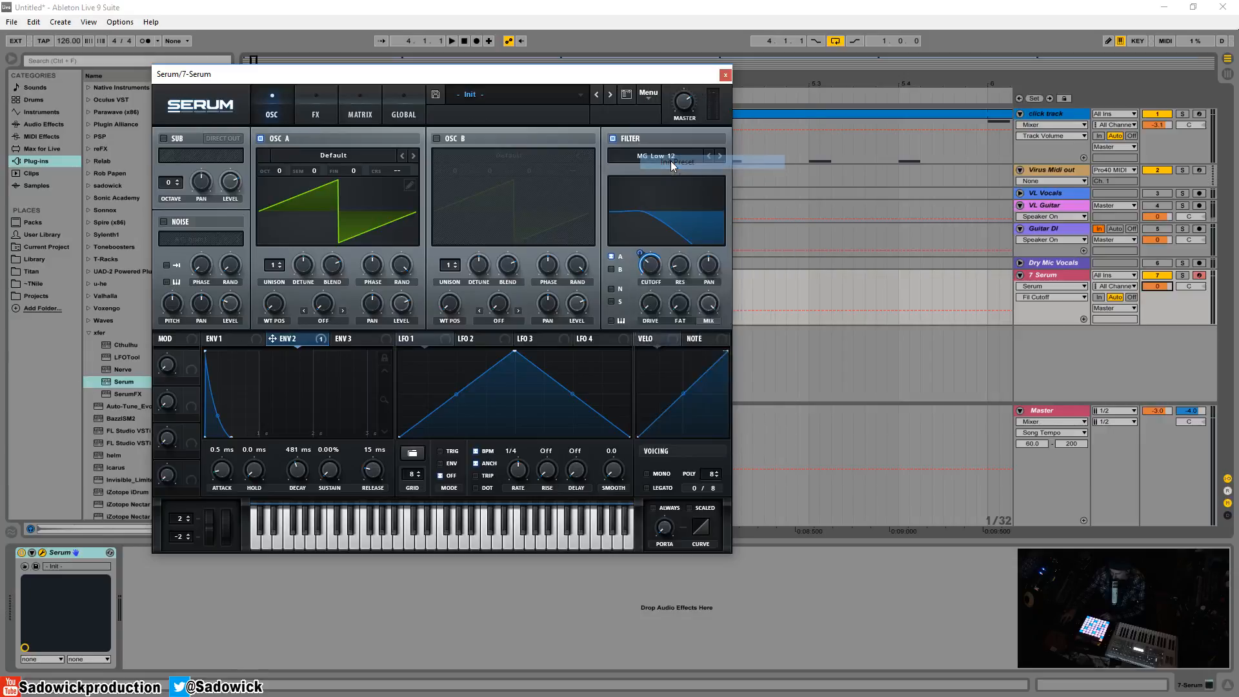
left_click(407, 187)
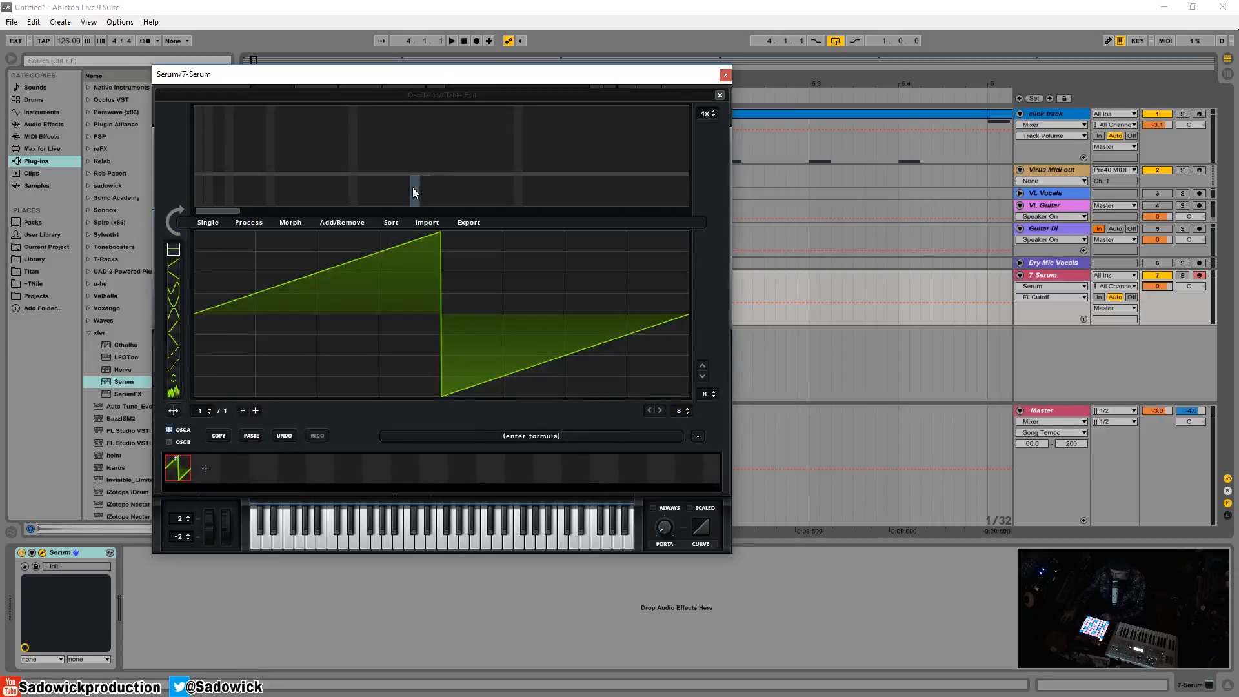
left_click(698, 436)
mouse_move(723, 445)
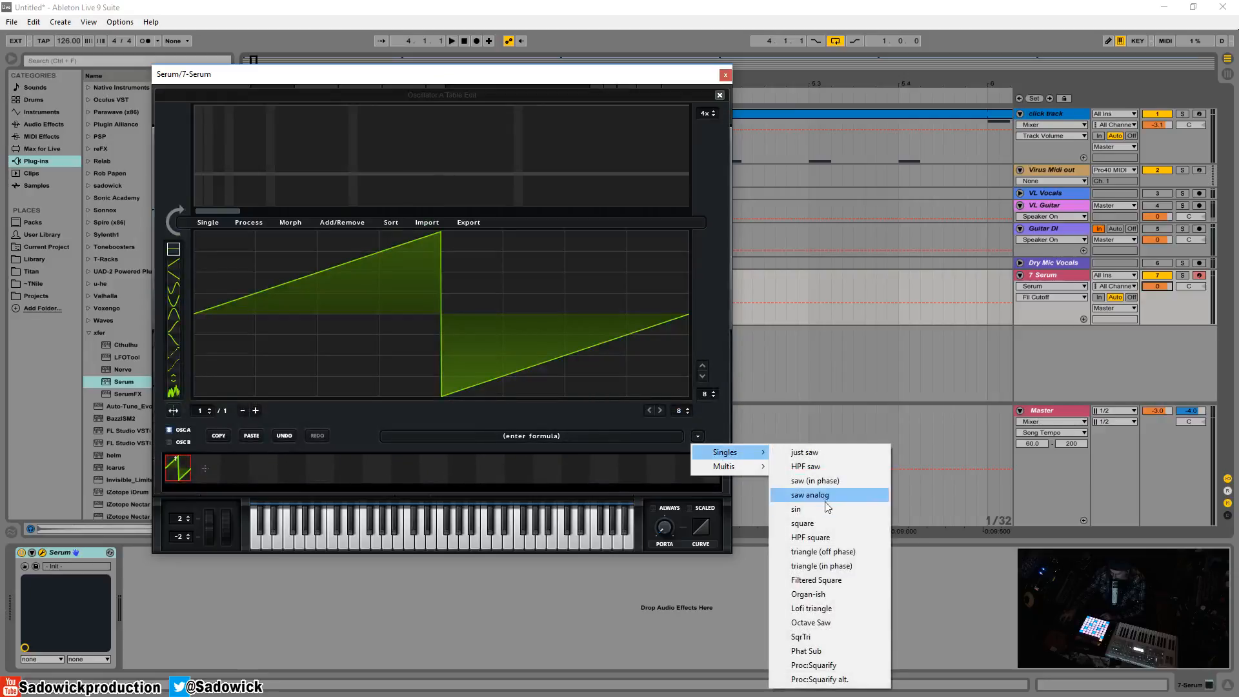
left_click(823, 509)
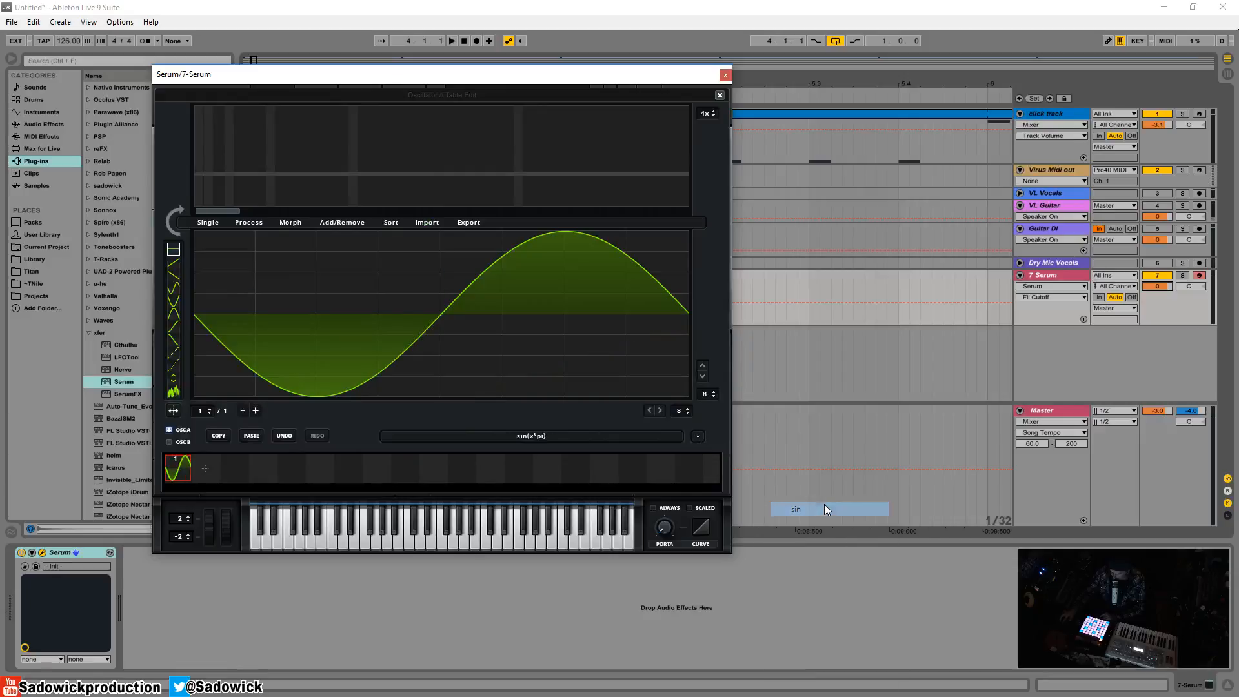
left_click(718, 94)
left_click_drag(401, 83, 420, 69)
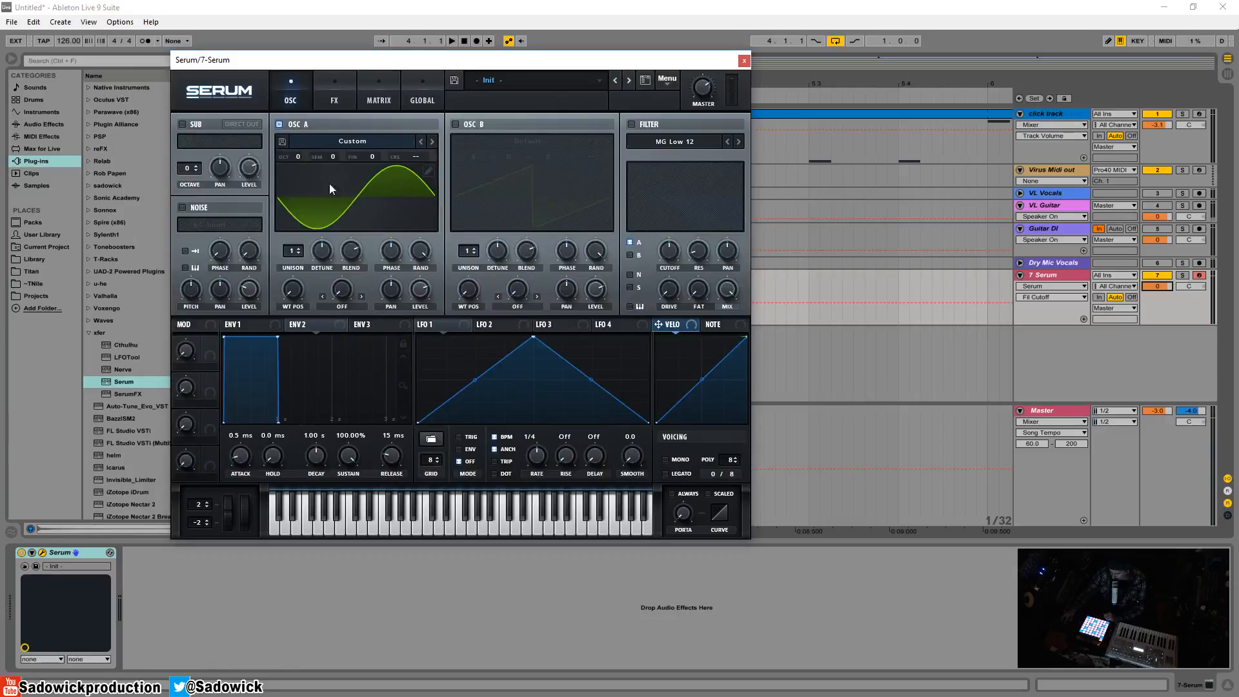
- Enable oscillator B and set its level to 0%
left_click(455, 124)
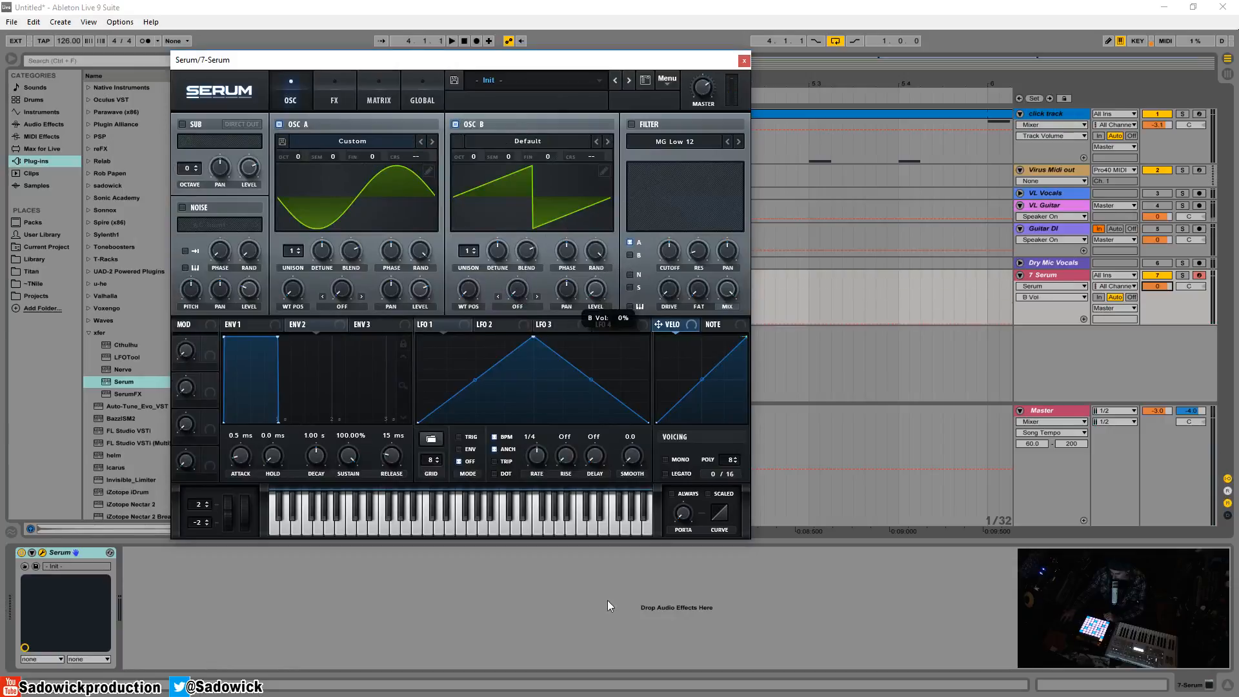
left_click(518, 296)
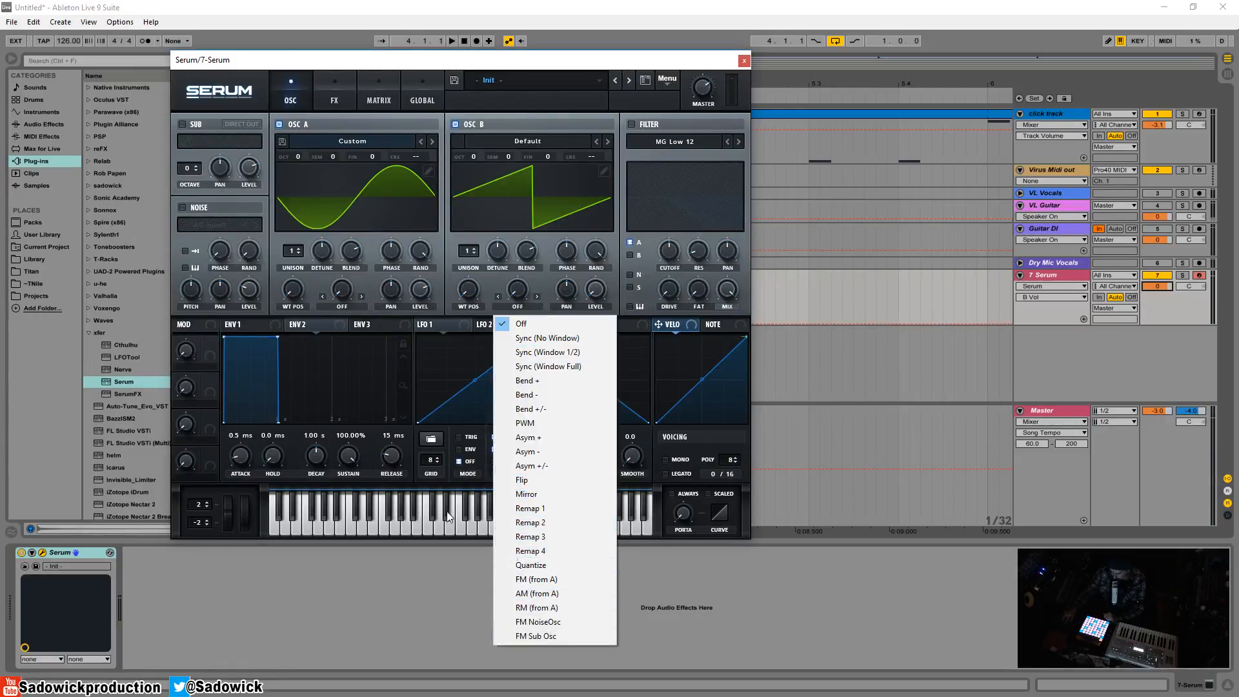
left_click(543, 580)
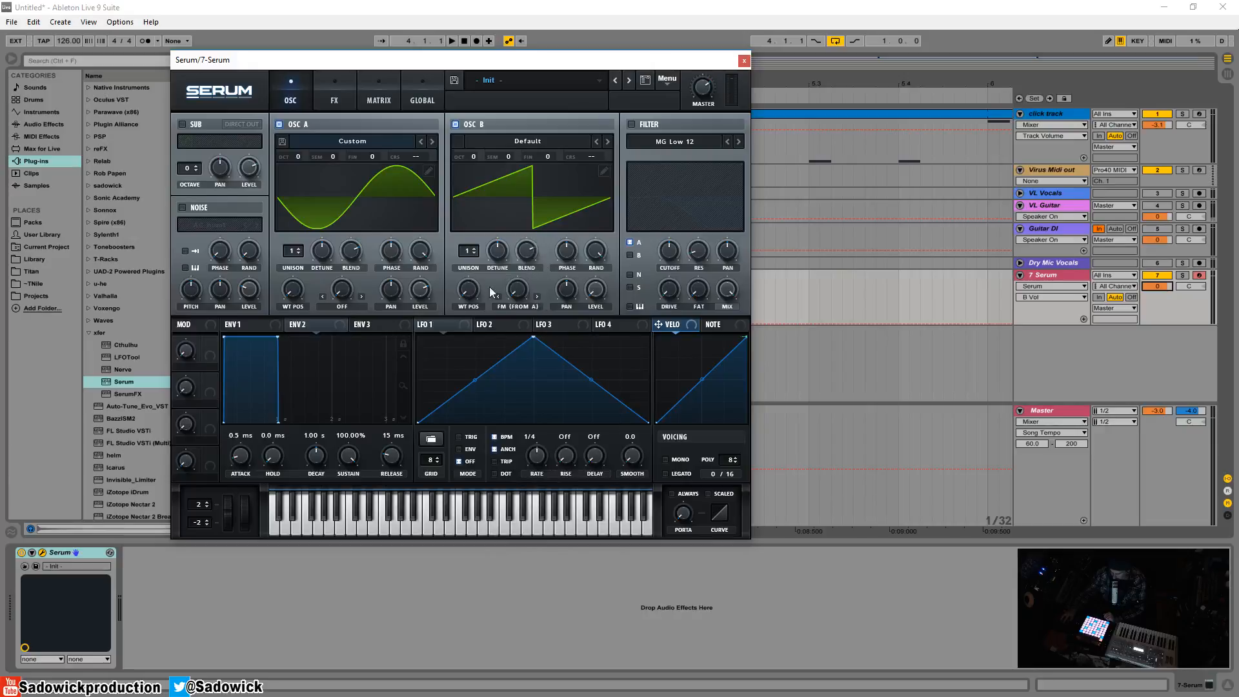
left_click(511, 308)
left_click(516, 323)
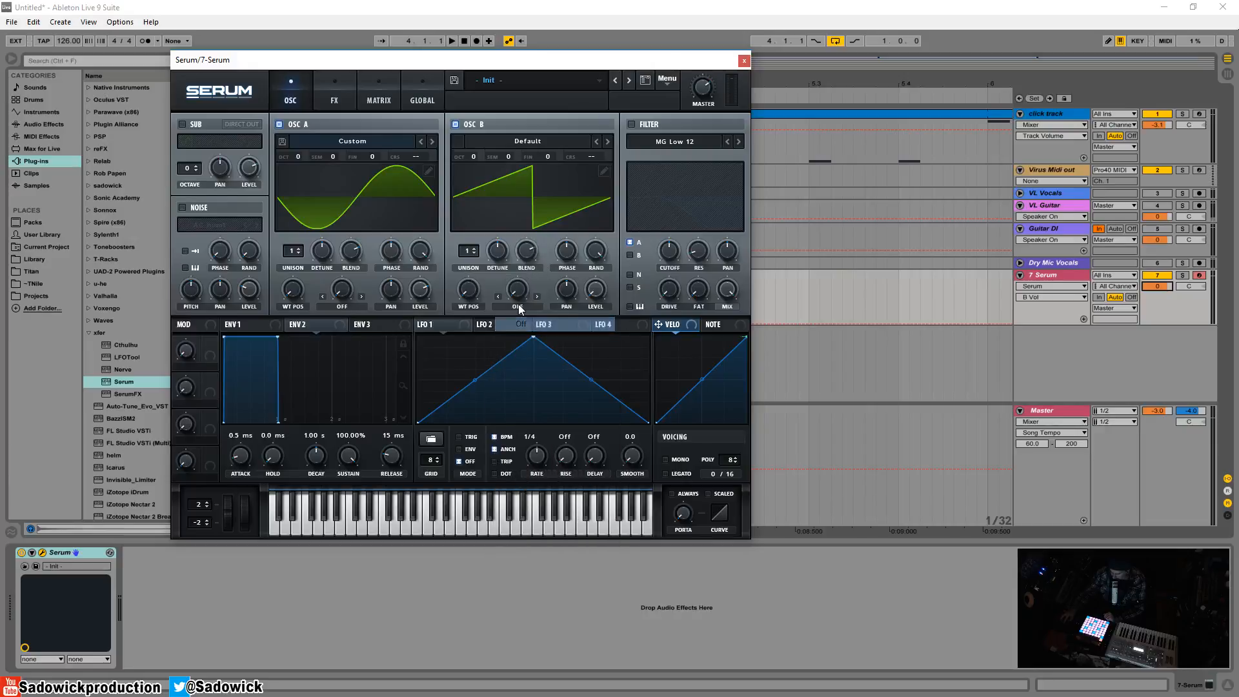
- Set oscillator A's warp mode to FM (from B) and adjust the FM amount
left_click(342, 307)
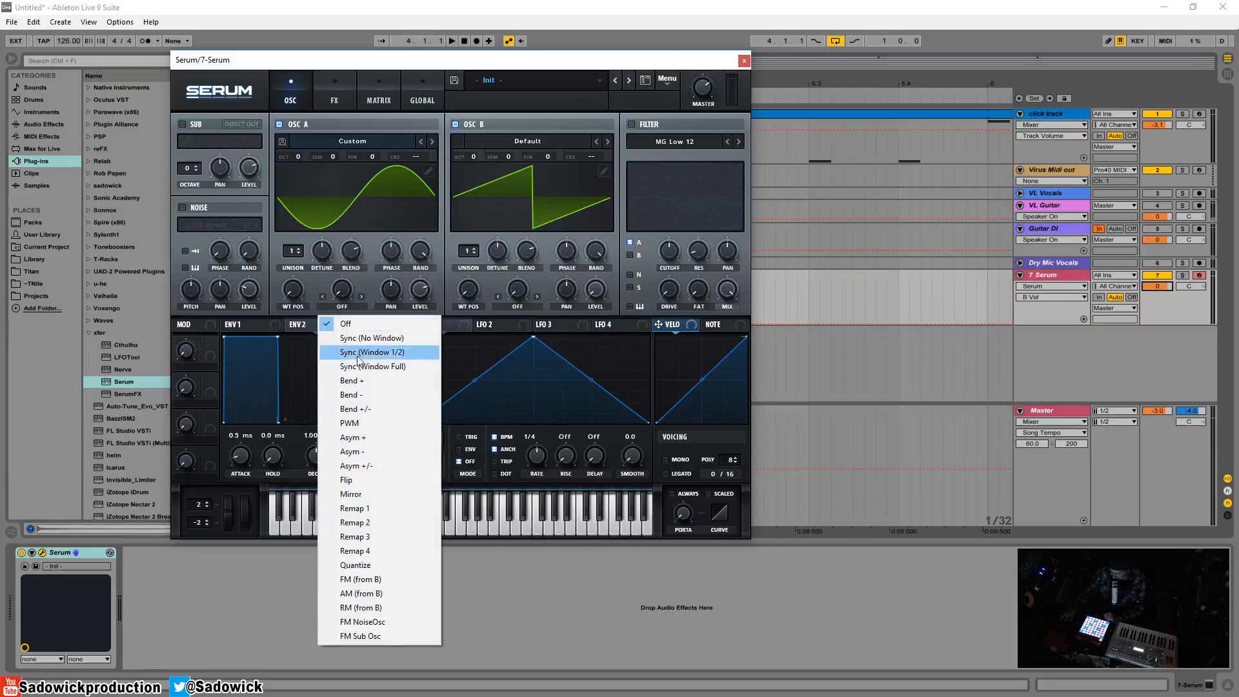
left_click(348, 578)
left_click_drag(342, 289, 342, 265)
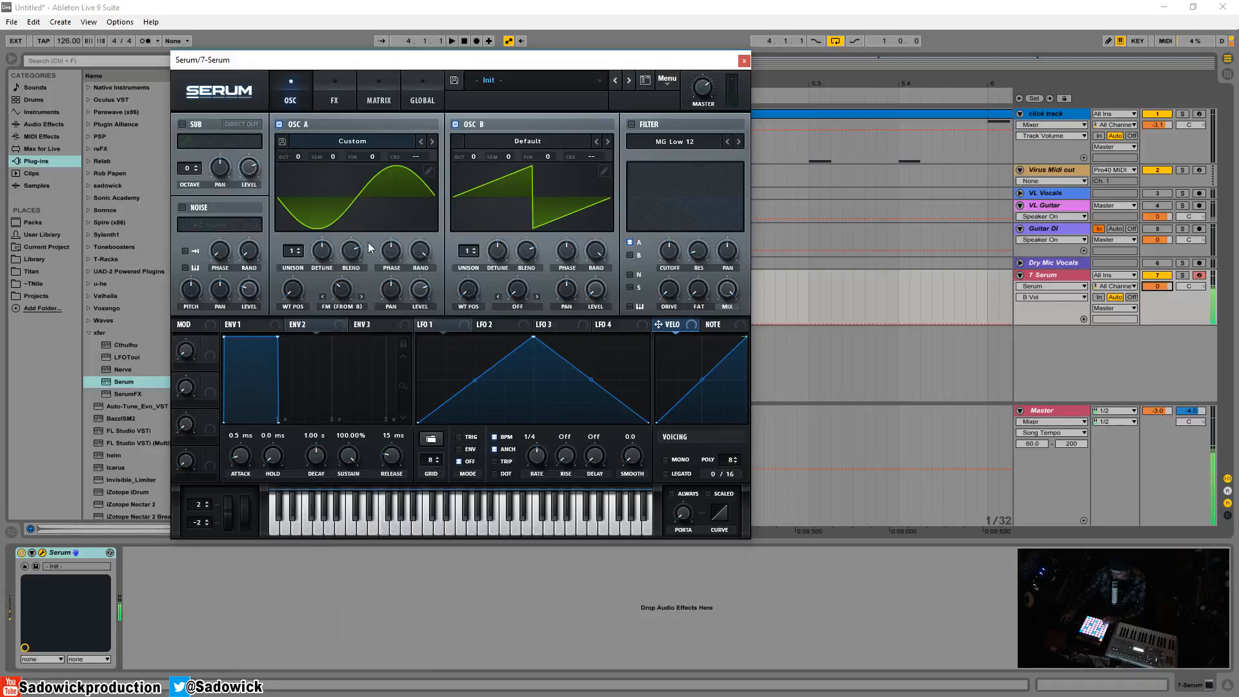
- Replace oscillator B's waveform with the single sin formula in the wavetable editor
left_click(603, 170)
left_click(716, 422)
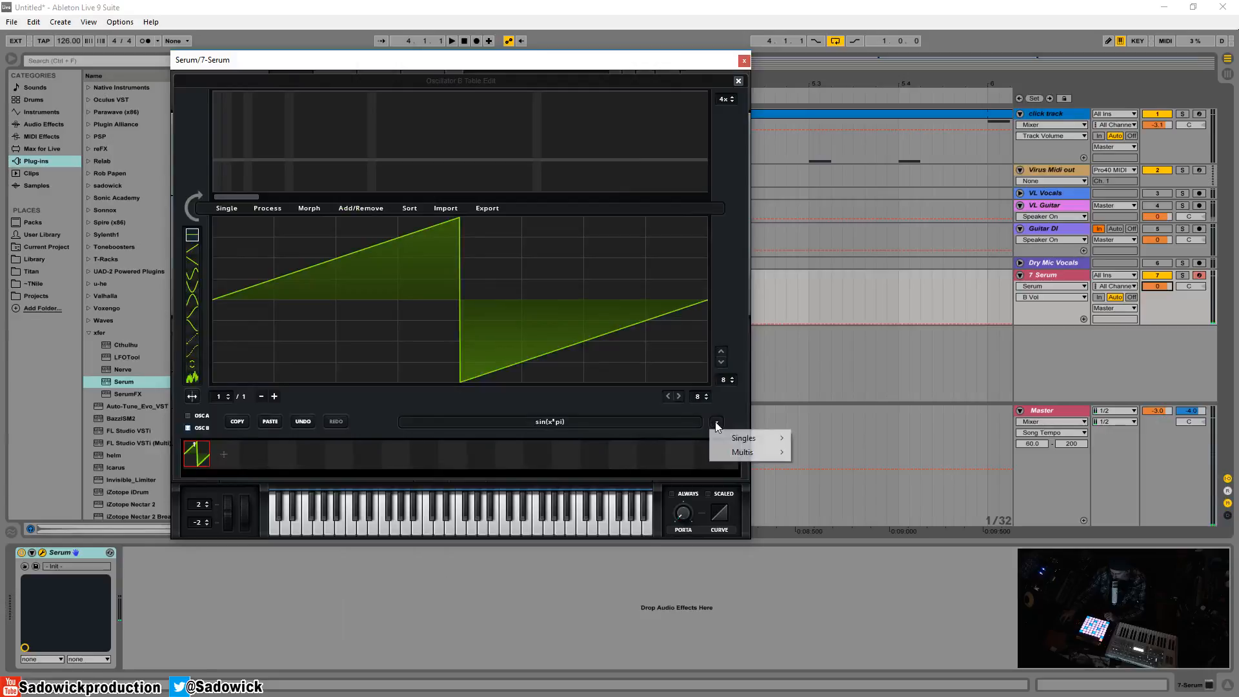
mouse_move(745, 439)
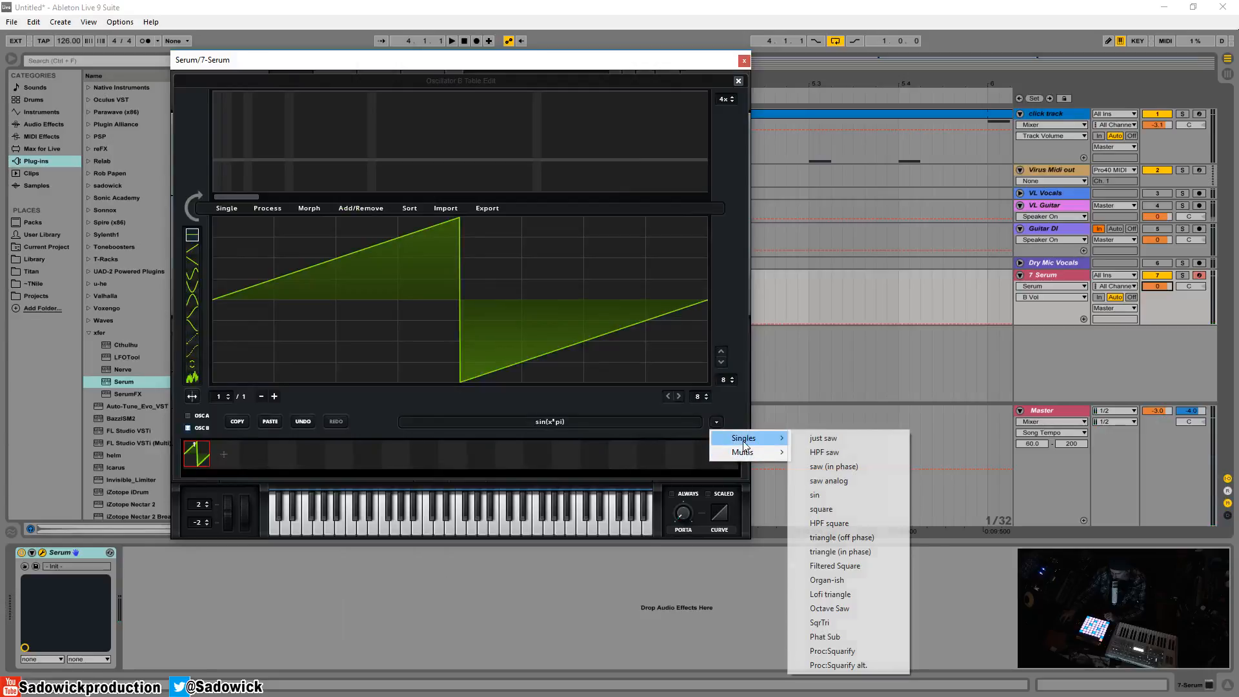
left_click(823, 495)
left_click(738, 80)
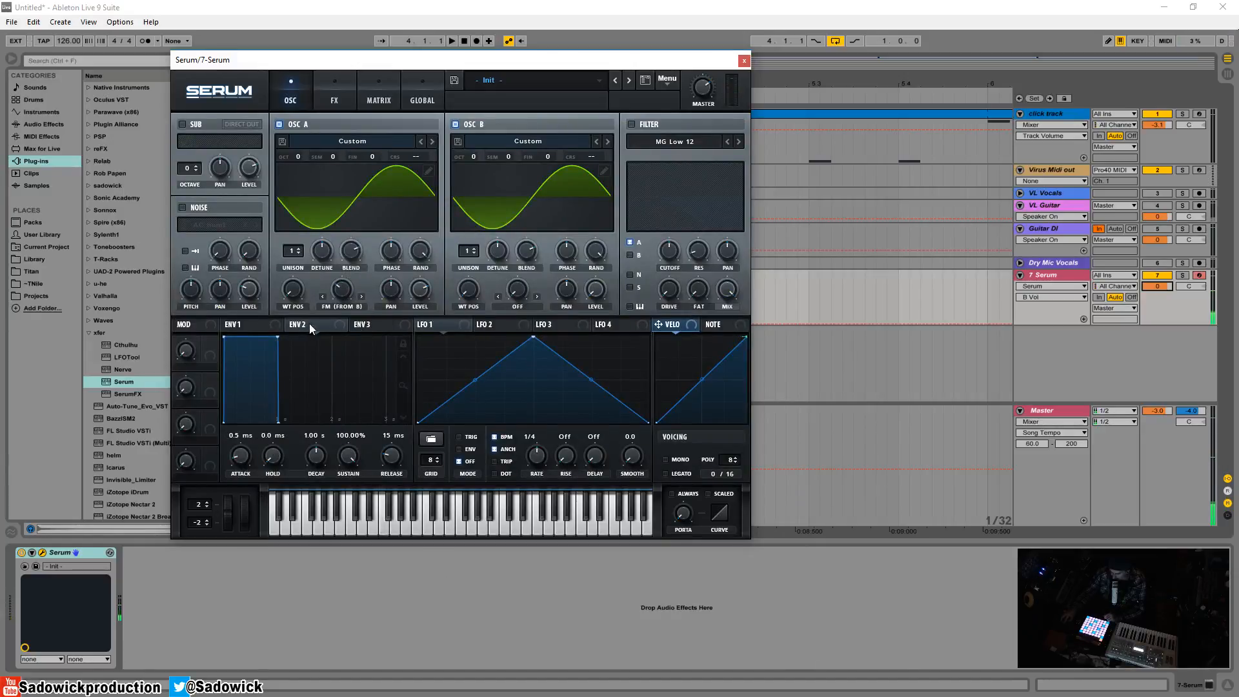
- Modulate oscillator A's FM amount with Envelope 2, shaped to a 207 ms decay and 0% sustain
left_click_drag(303, 324, 386, 359)
left_click_drag(345, 297, 341, 292)
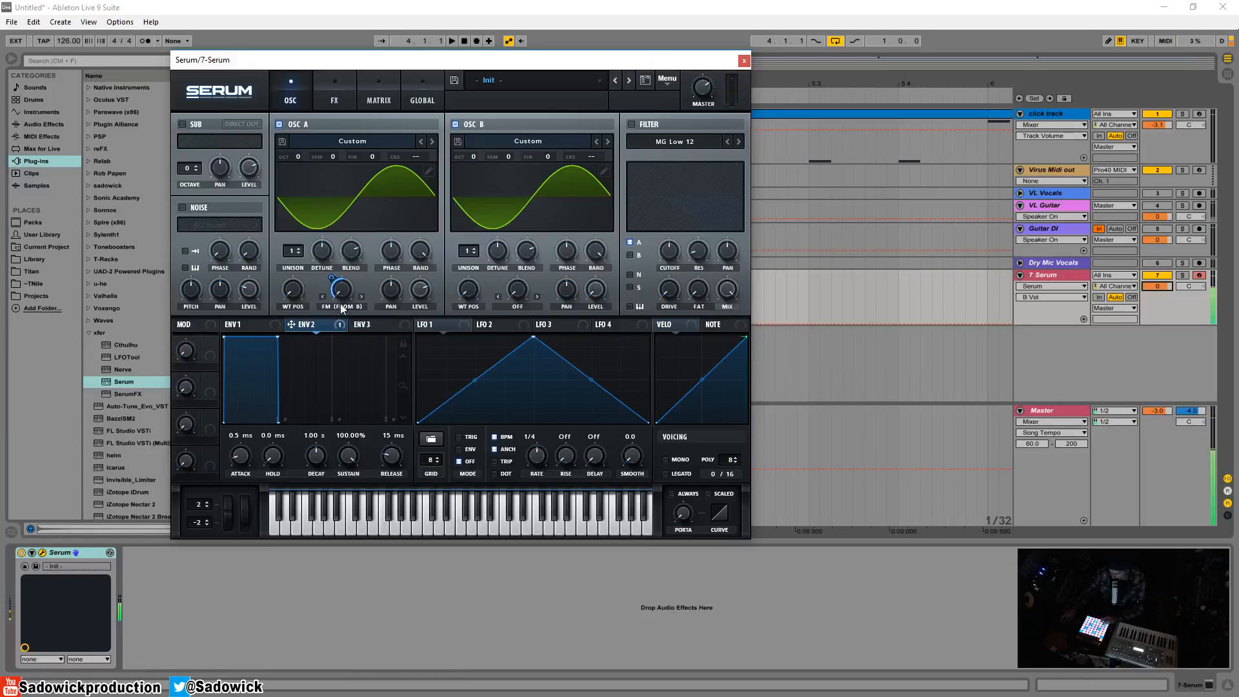
left_click_drag(278, 335, 230, 462)
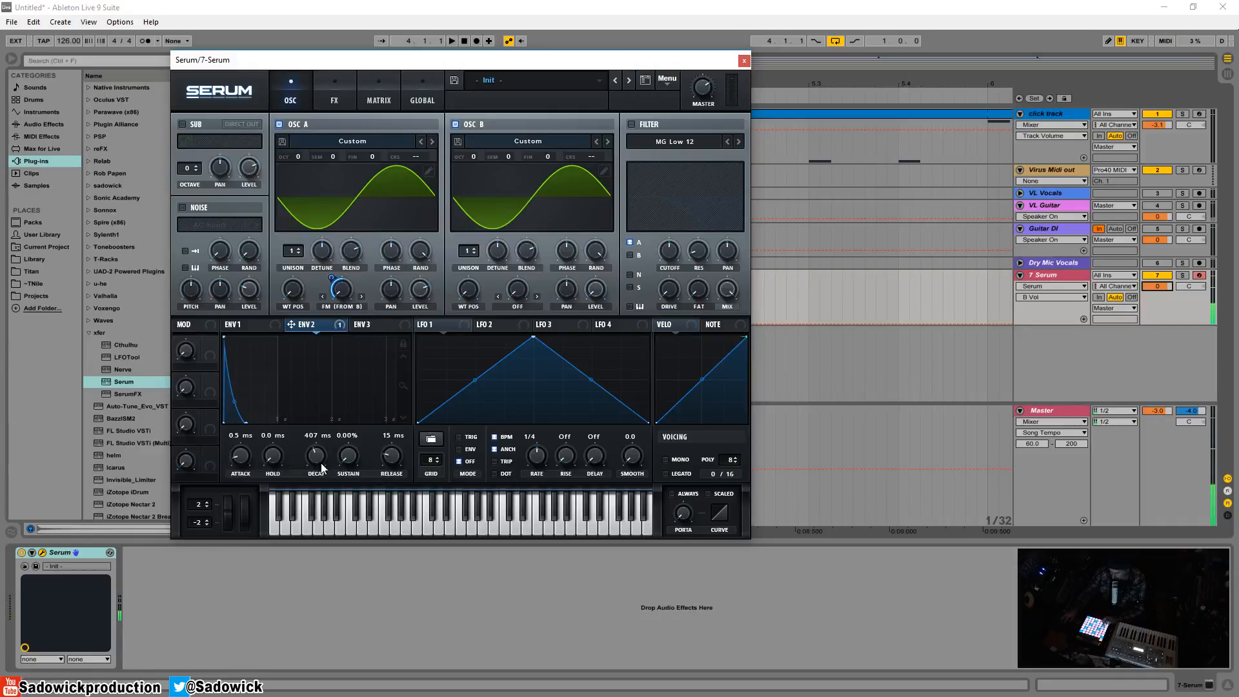
left_click_drag(319, 465, 321, 471)
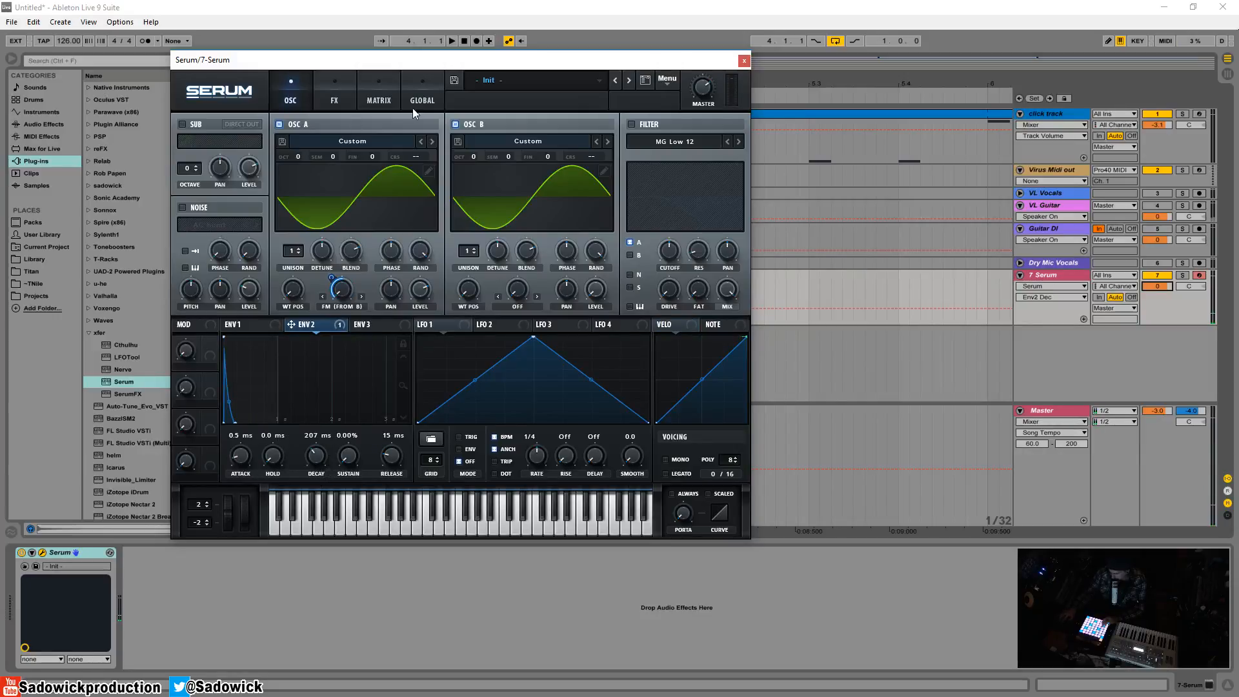
- Enable the Distortion effect, set its type to SoftClip and raise the drive
left_click(335, 95)
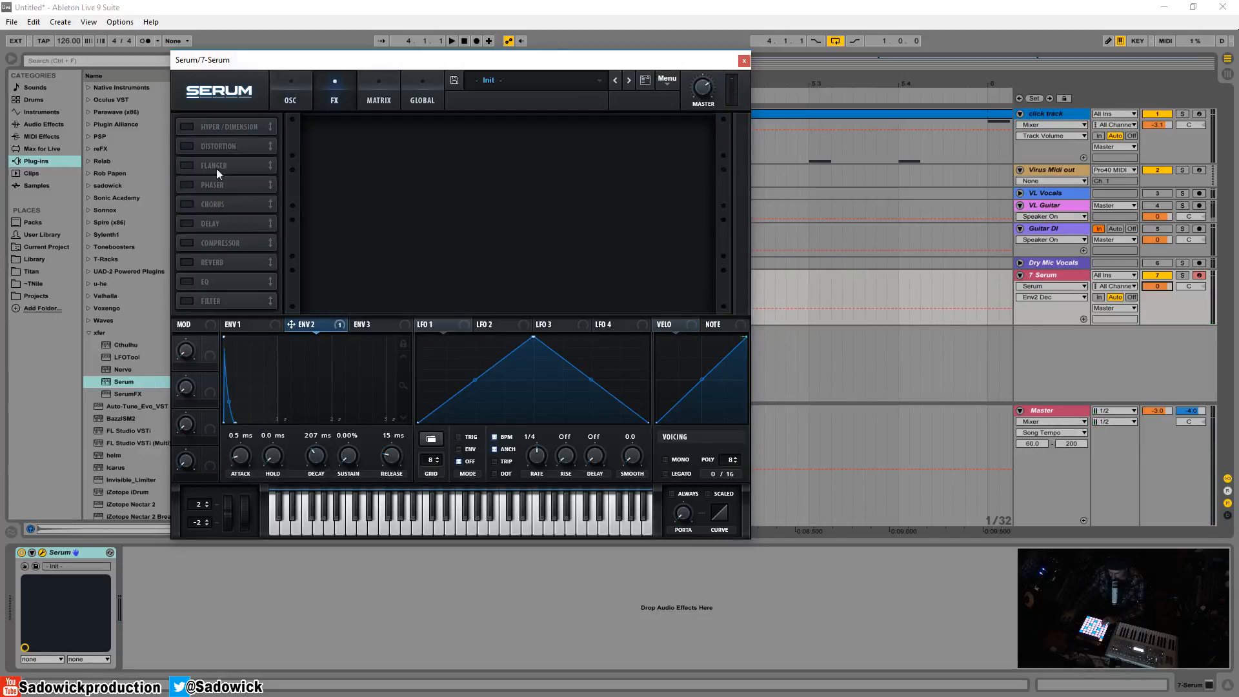
left_click(189, 146)
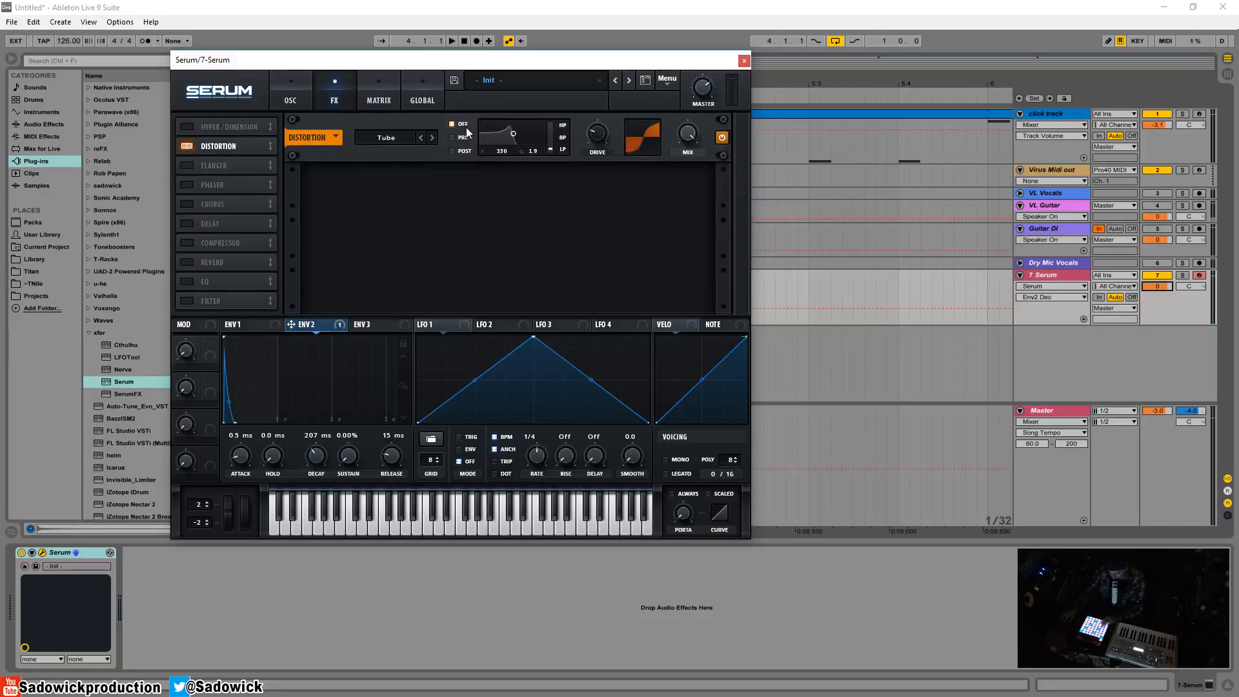
left_click_drag(594, 139, 601, 93)
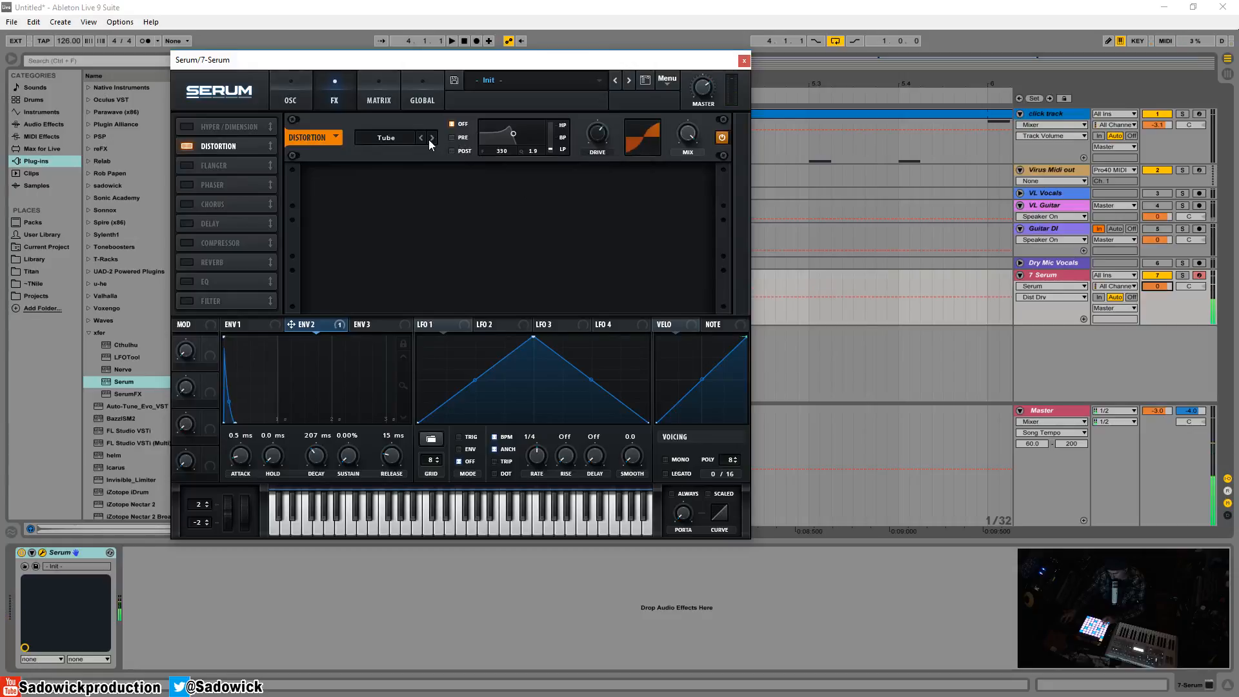
left_click(431, 138)
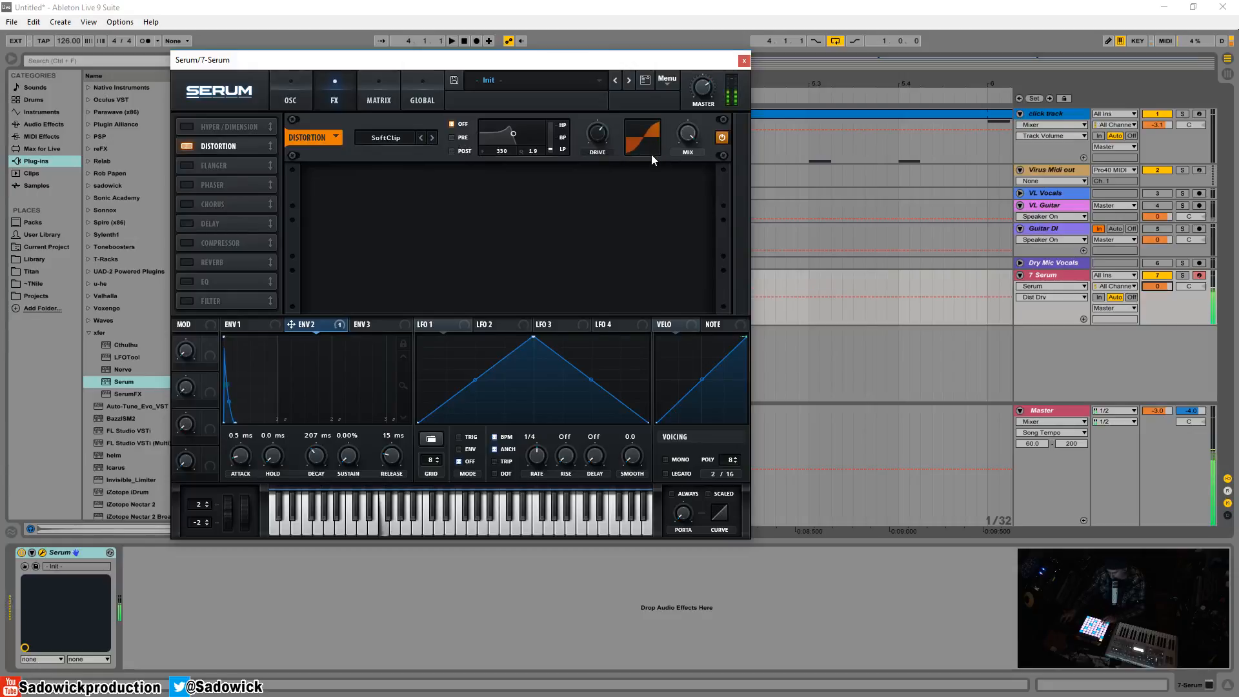
mouse_move(597, 135)
left_mouse_down()
mouse_move(598, 94)
mouse_move(598, 114)
left_mouse_up()
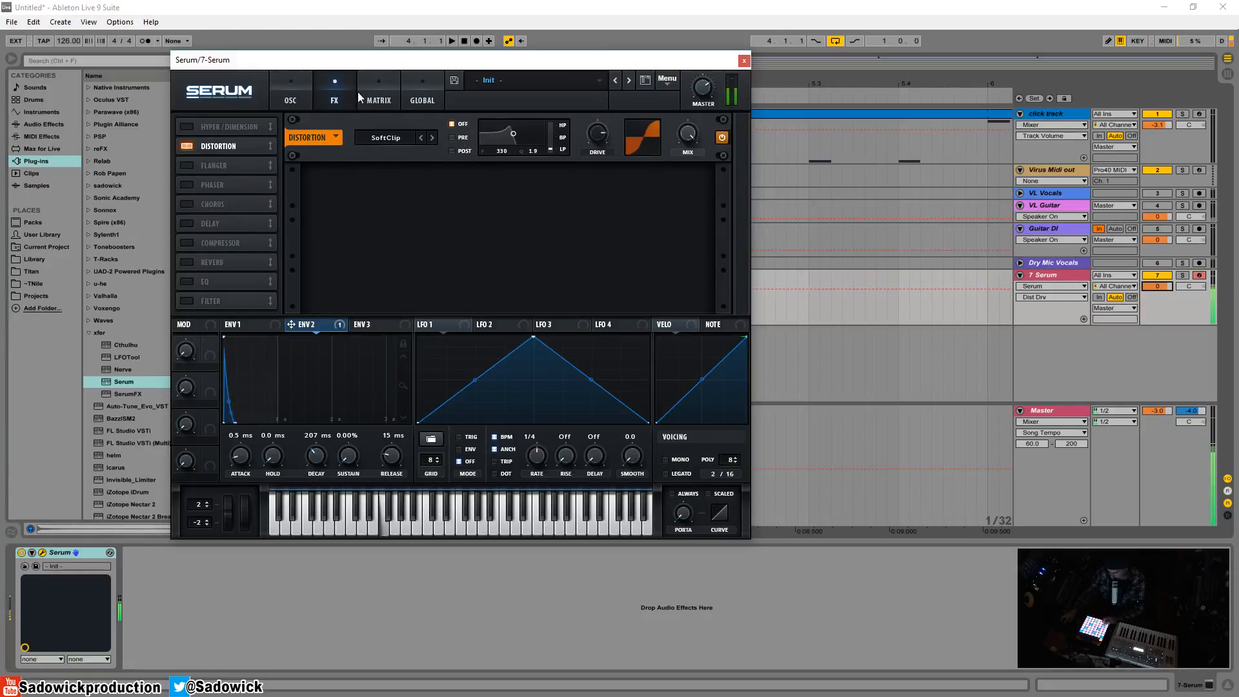
- Set oscillator B's octave to +2
left_click(309, 98)
left_click_drag(474, 157, 476, 133)
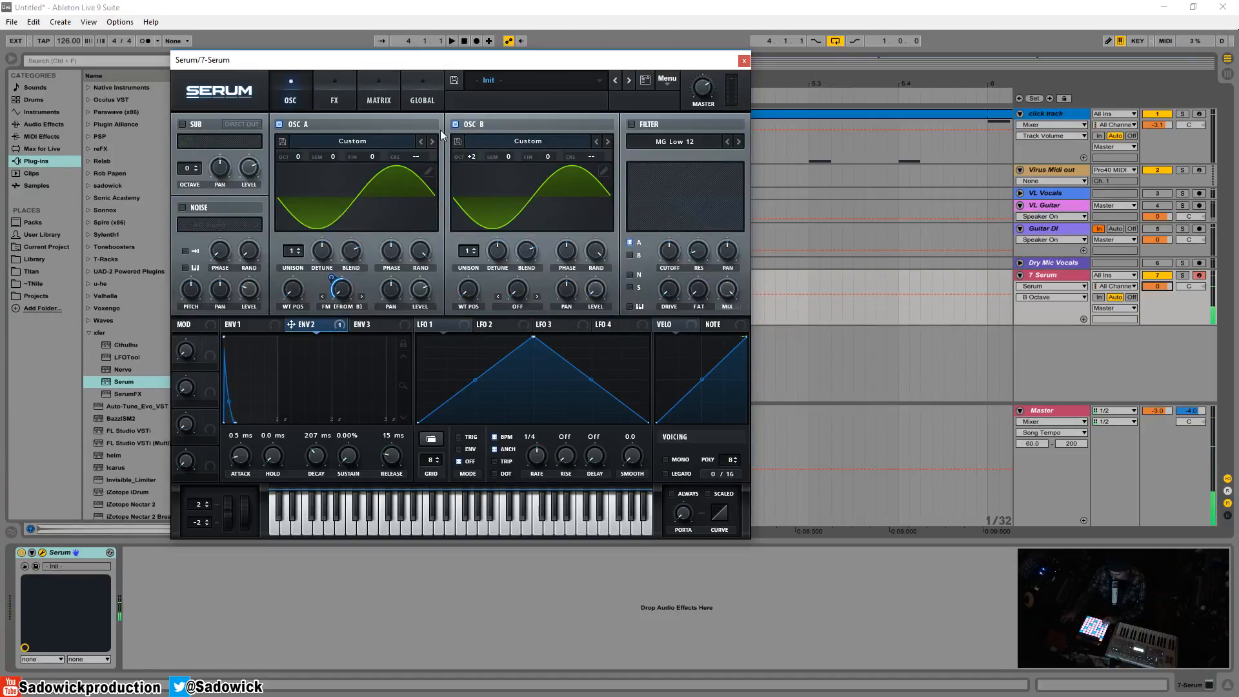
- Change the distortion type to HardClip and adjust its drive
left_click(337, 99)
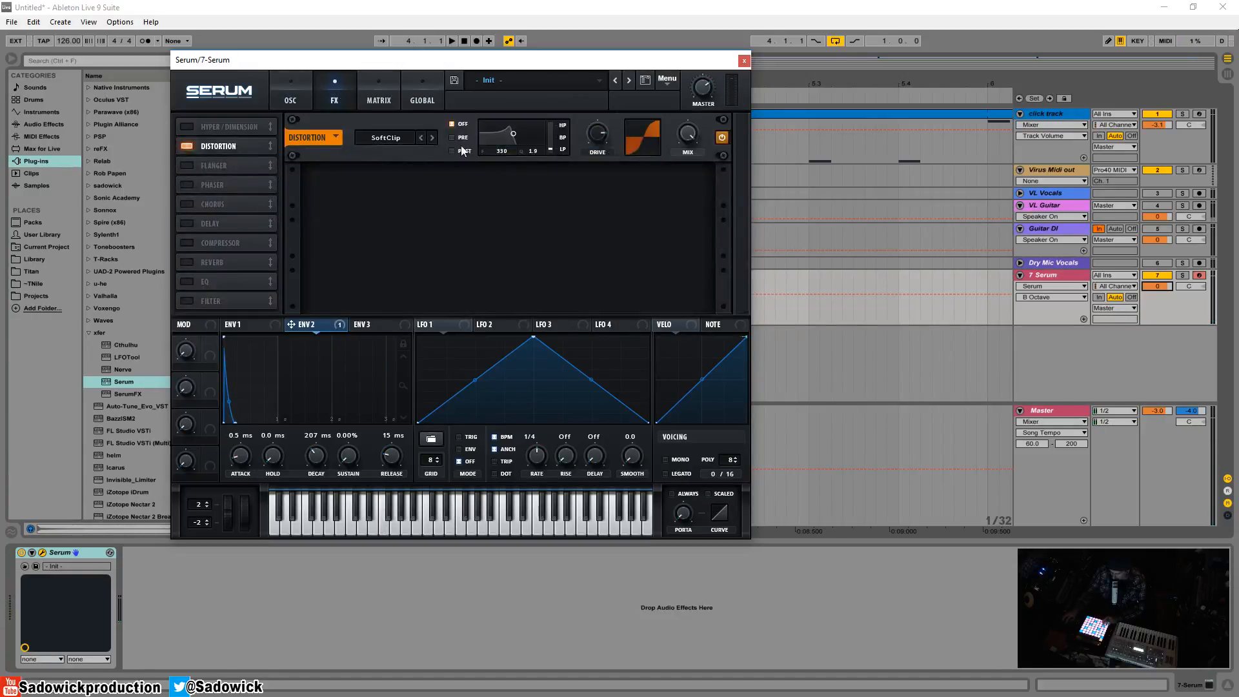
left_click(432, 138)
left_click_drag(603, 138, 610, 117)
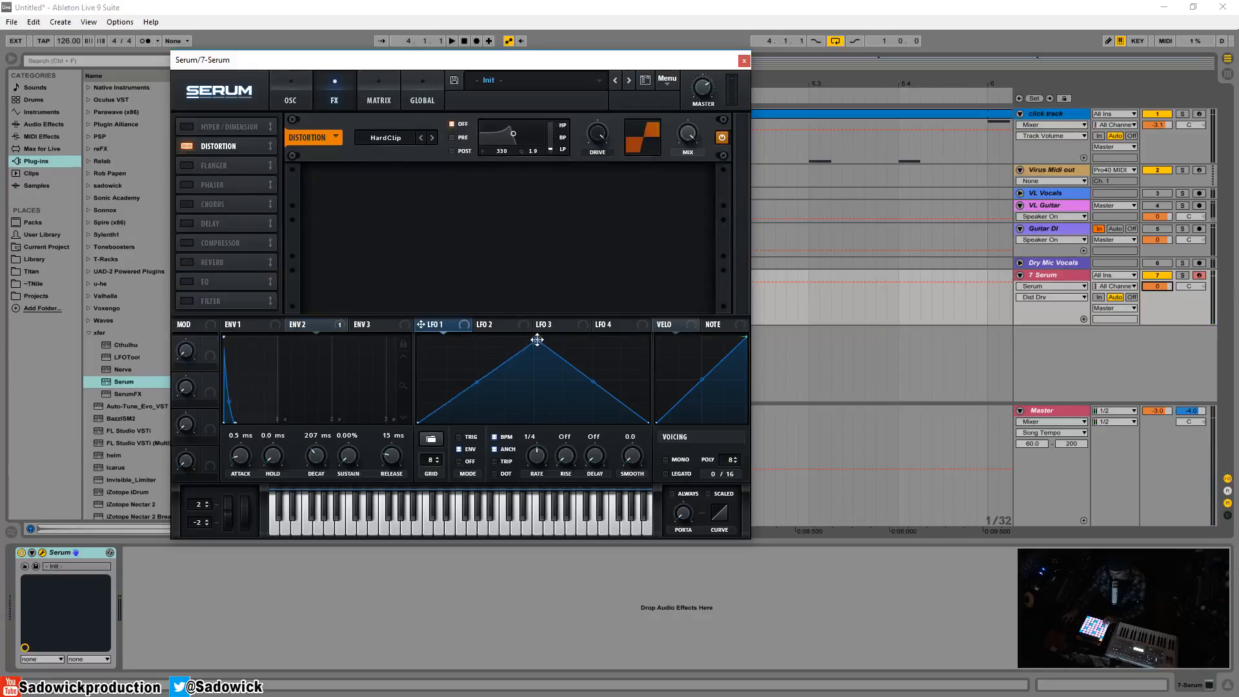
- Reshape LFO 1 in ENV mode into a quick initial drop with a low tail and assign it to the distortion drive
left_click_drag(534, 338, 418, 338)
left_click_drag(533, 379, 478, 417)
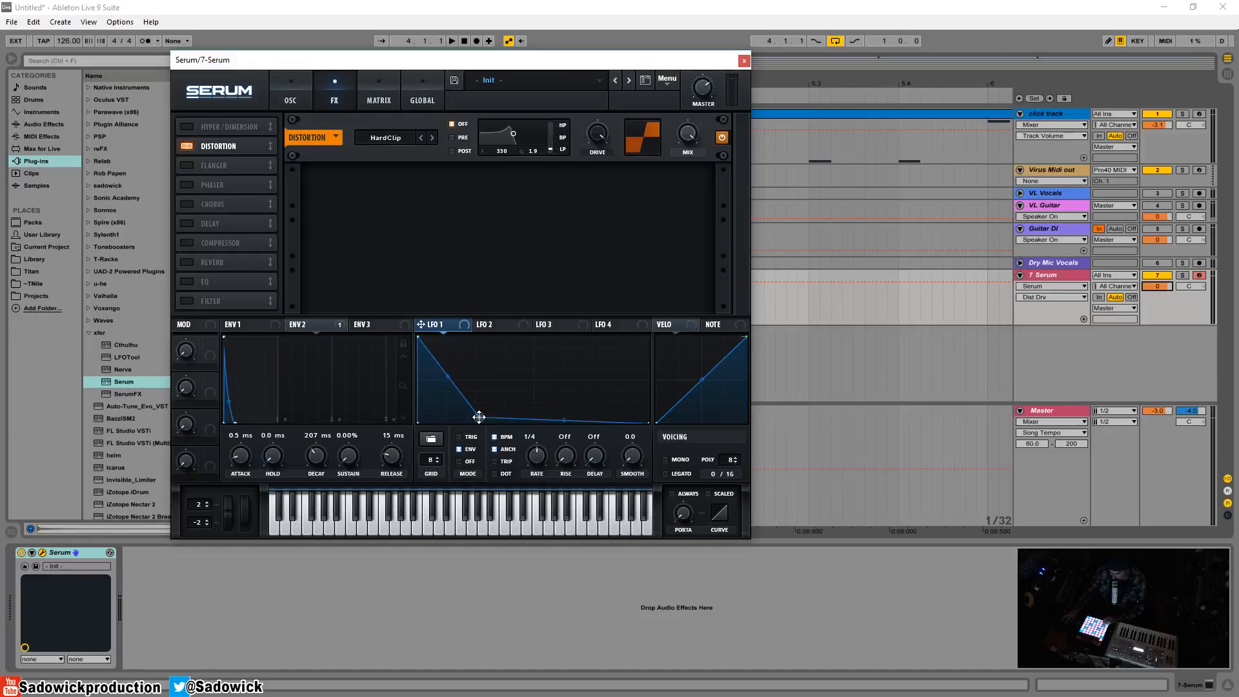
left_click_drag(598, 147, 597, 146)
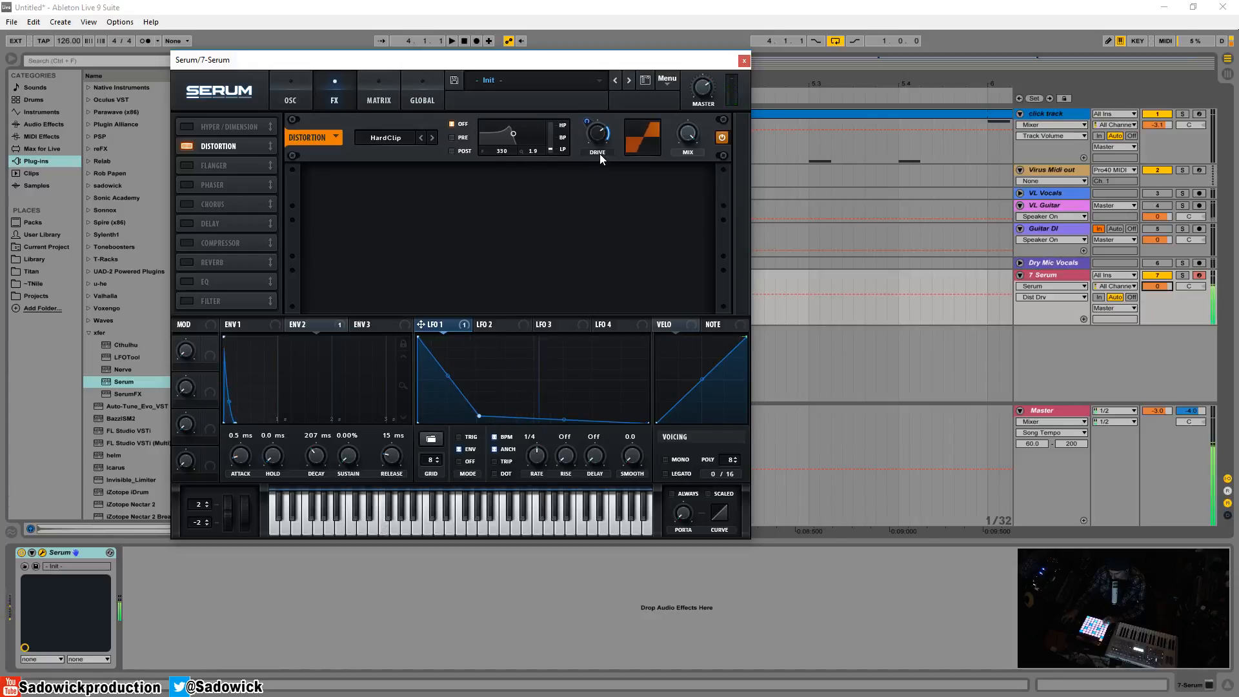
- Switch the distortion's filter to Pre and set its frequency to about 1319 and its Q to about 2.6
left_click(452, 137)
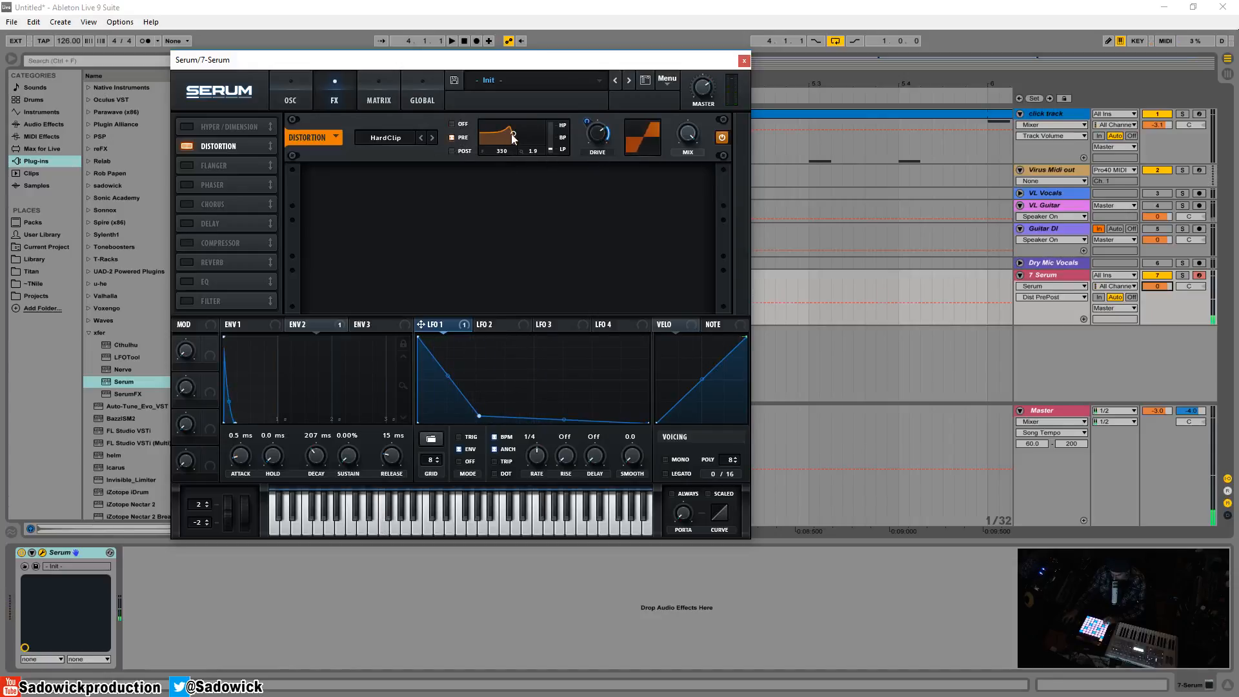
left_click_drag(513, 133, 525, 134)
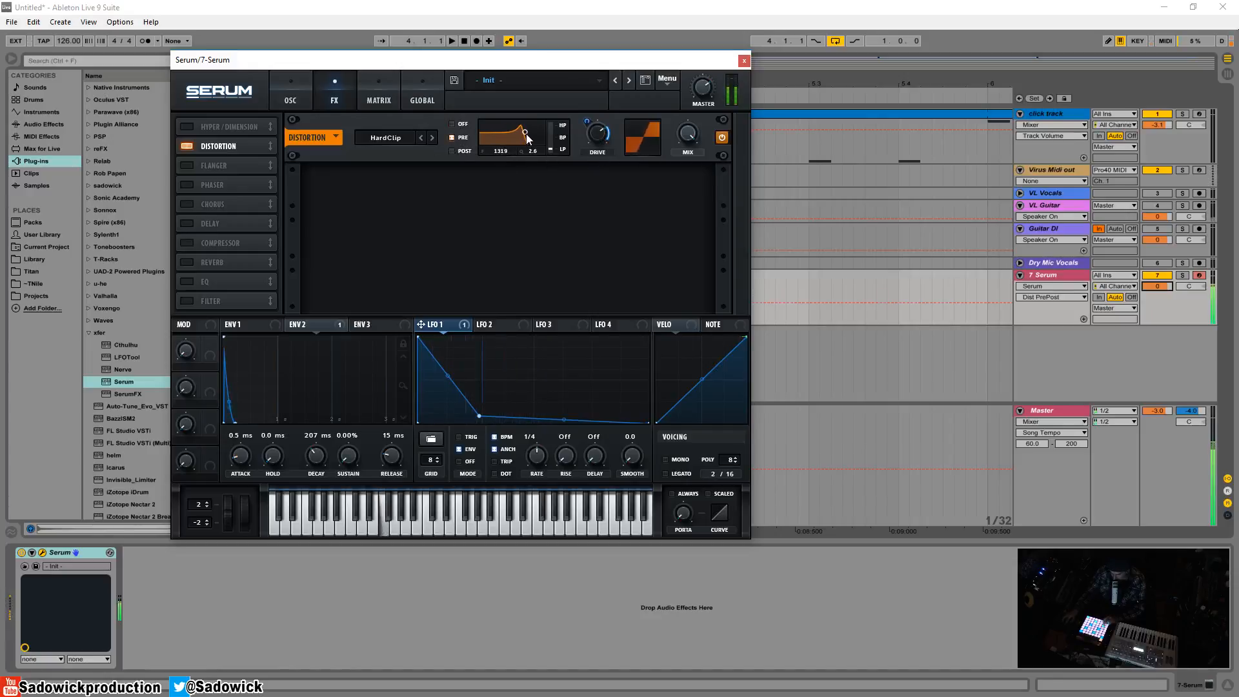
- Enable the Delay effect with left time 1/8 and right time 1/16, and adjust its mix
left_click(186, 223)
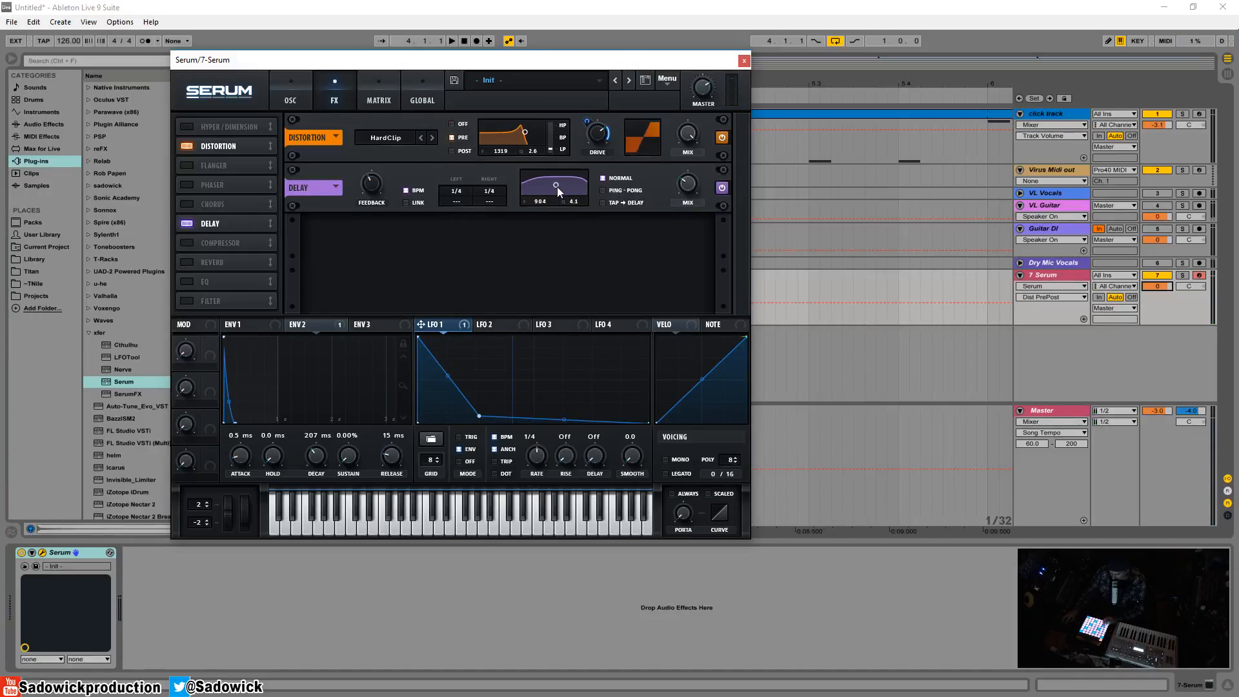
left_click_drag(468, 196, 498, 219)
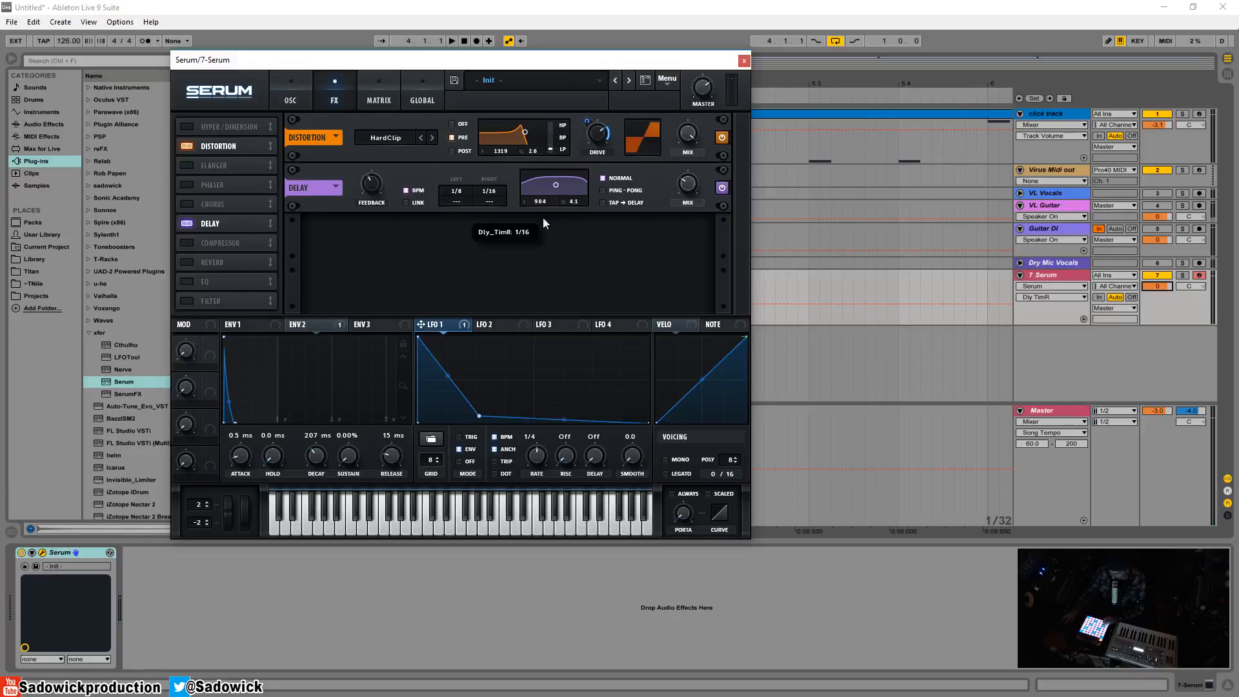
left_click_drag(691, 185, 692, 181)
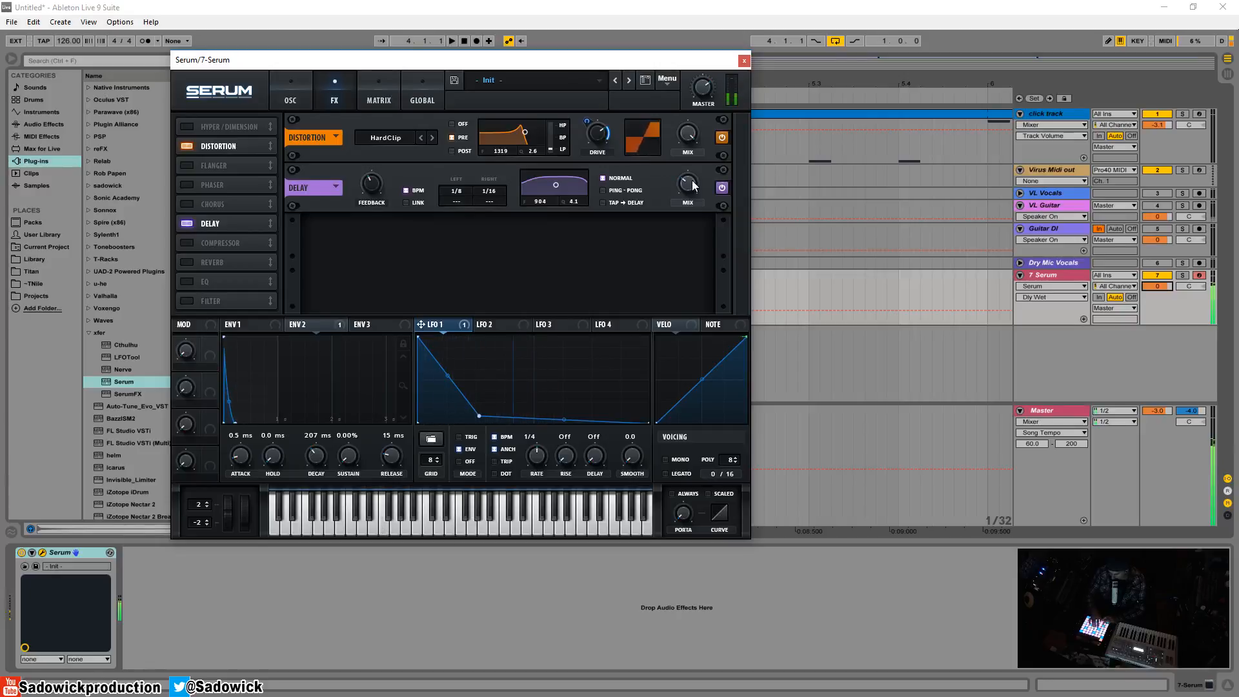
- Enable the Reverb effect in Plate mode and adjust its size, decay, spin and mix
left_click(187, 262)
left_click(363, 233)
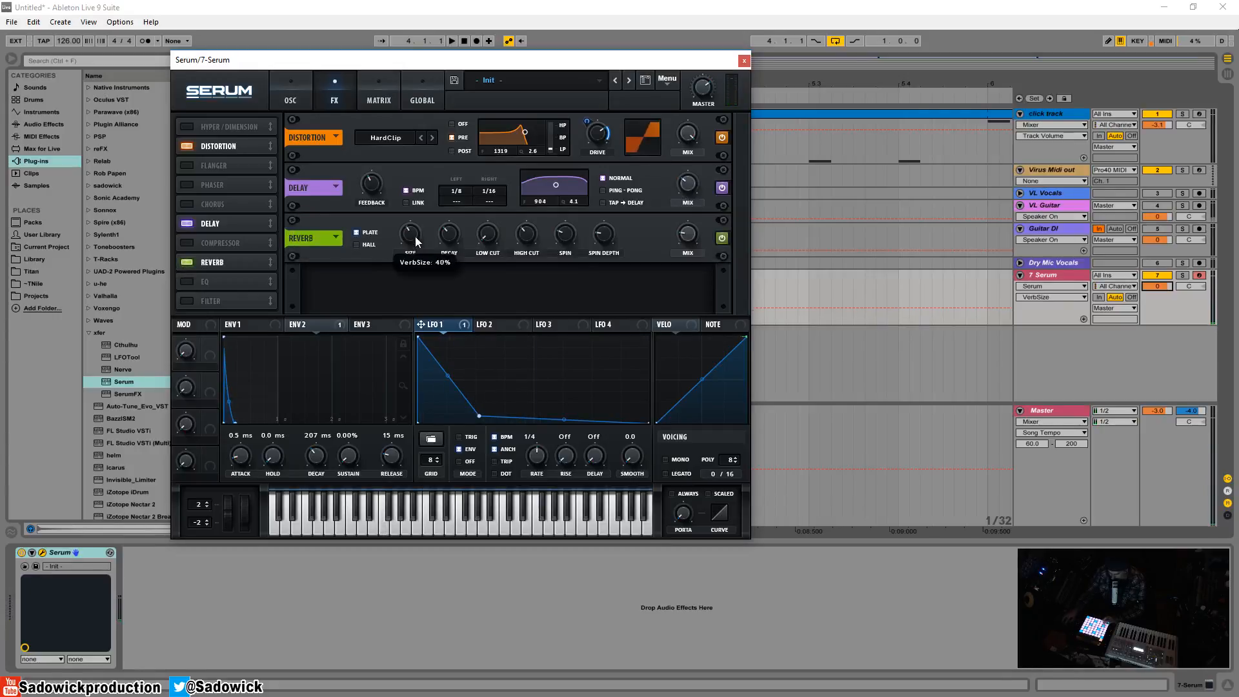
left_click(449, 235)
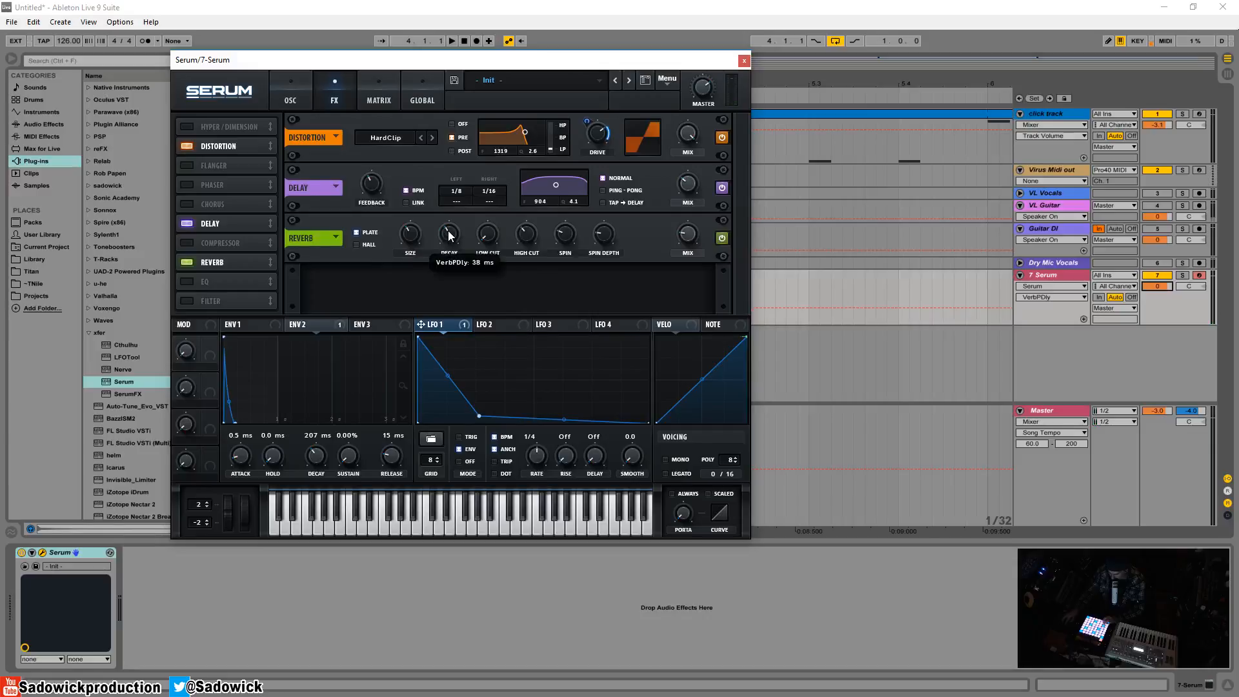
left_click(587, 240)
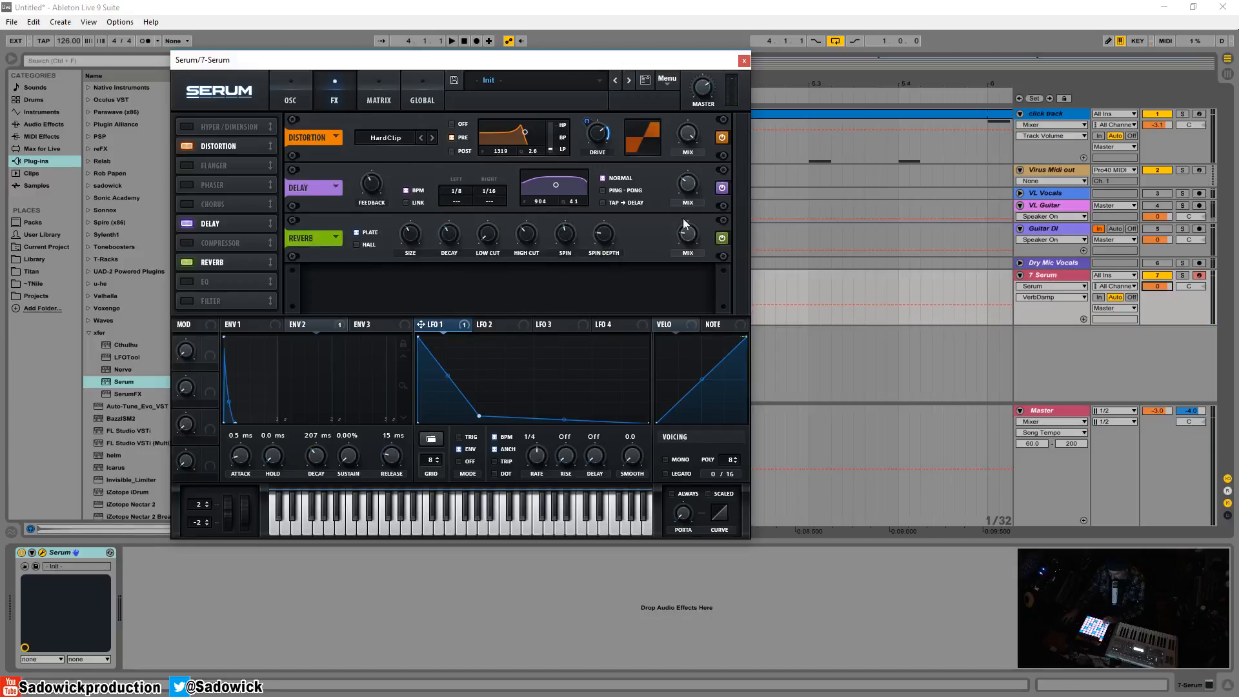
left_click(689, 233)
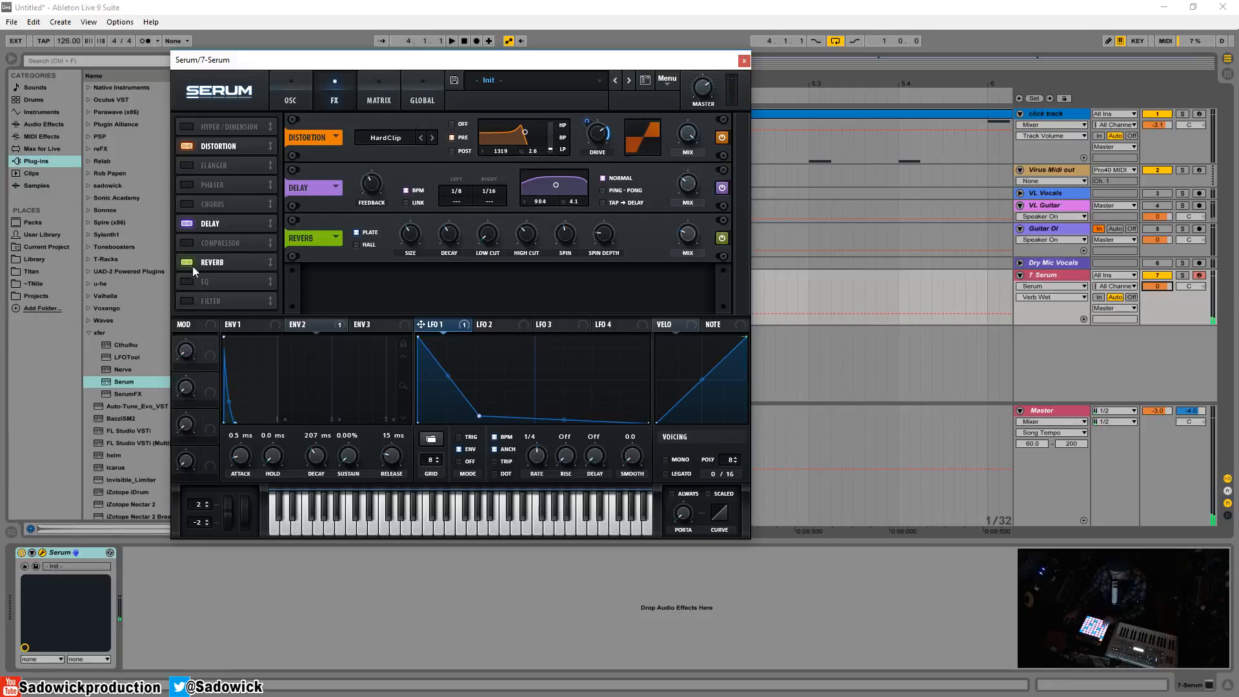
- Enable the EQ effect and retune the distortion's filter to a frequency of about 485 and a Q of about 4.2
left_click(188, 282)
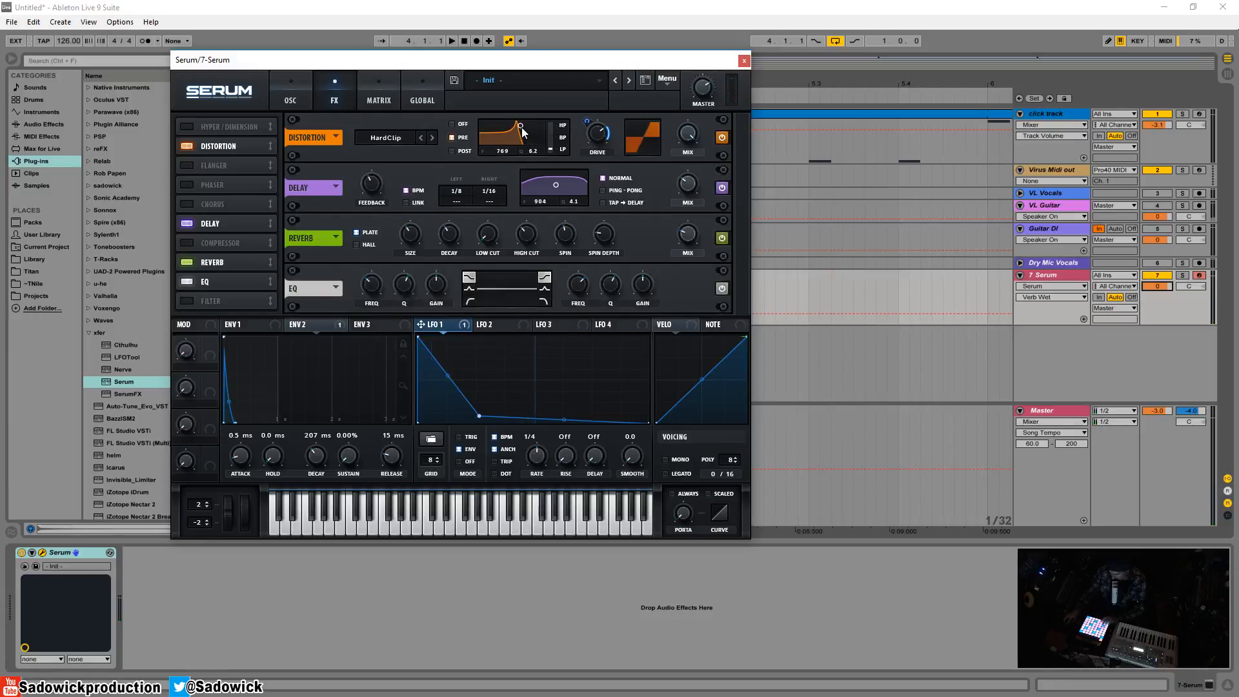
left_click_drag(521, 127, 519, 137)
left_click_drag(516, 136, 517, 132)
- Assign ENV 3 to the EQ's high-band gain with a 368 ms decay and 0% sustain, and adjust that band's frequency
left_click(369, 325)
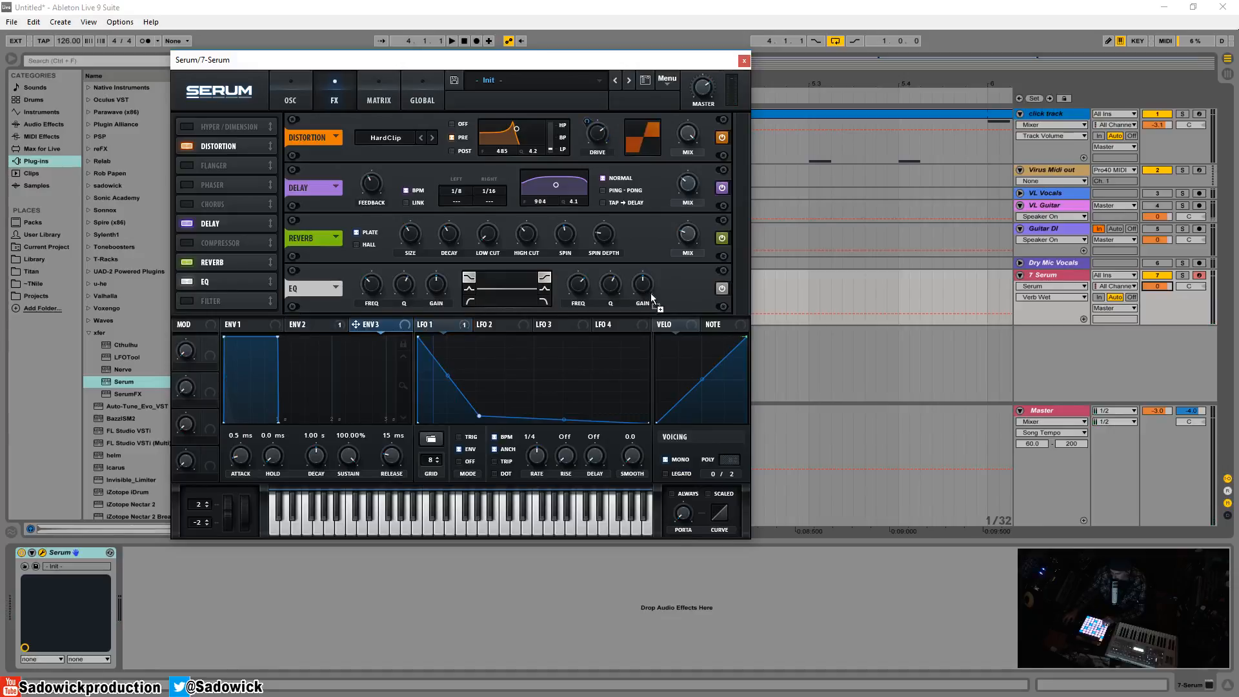
mouse_move(652, 298)
left_mouse_down()
mouse_move(623, 293)
mouse_move(649, 294)
mouse_move(638, 278)
left_mouse_up()
left_click_drag(636, 321, 637, 323)
left_click_drag(279, 336, 243, 424)
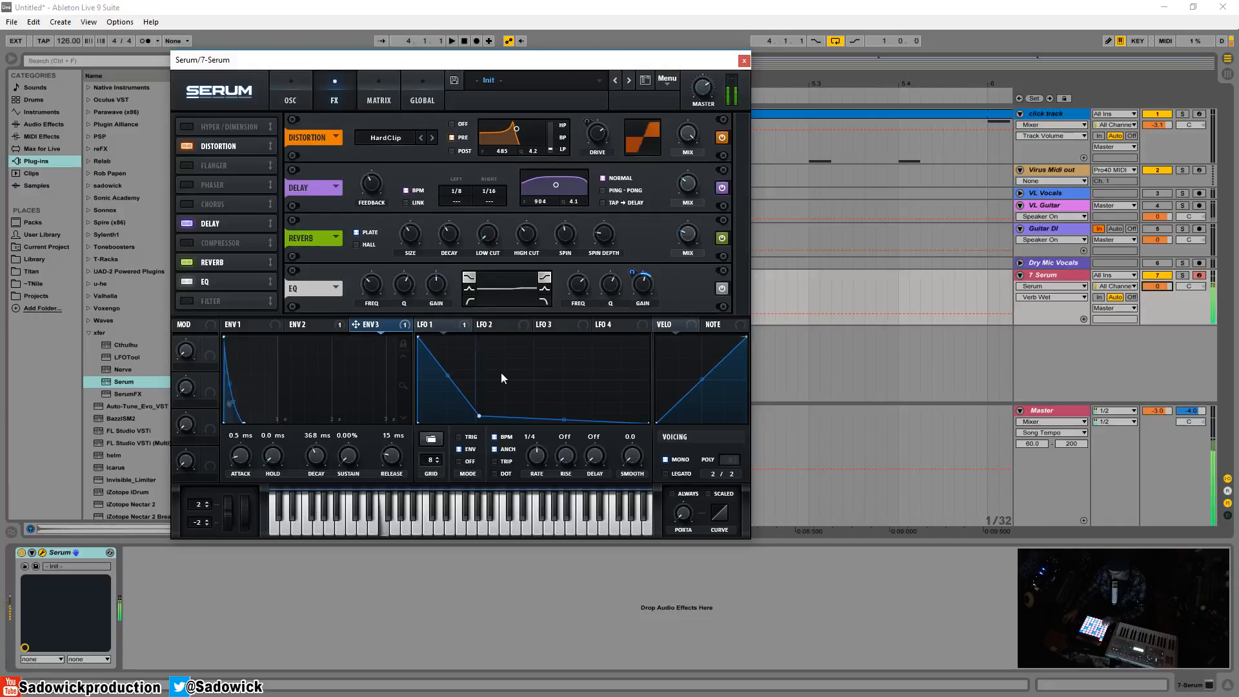
left_click(582, 293)
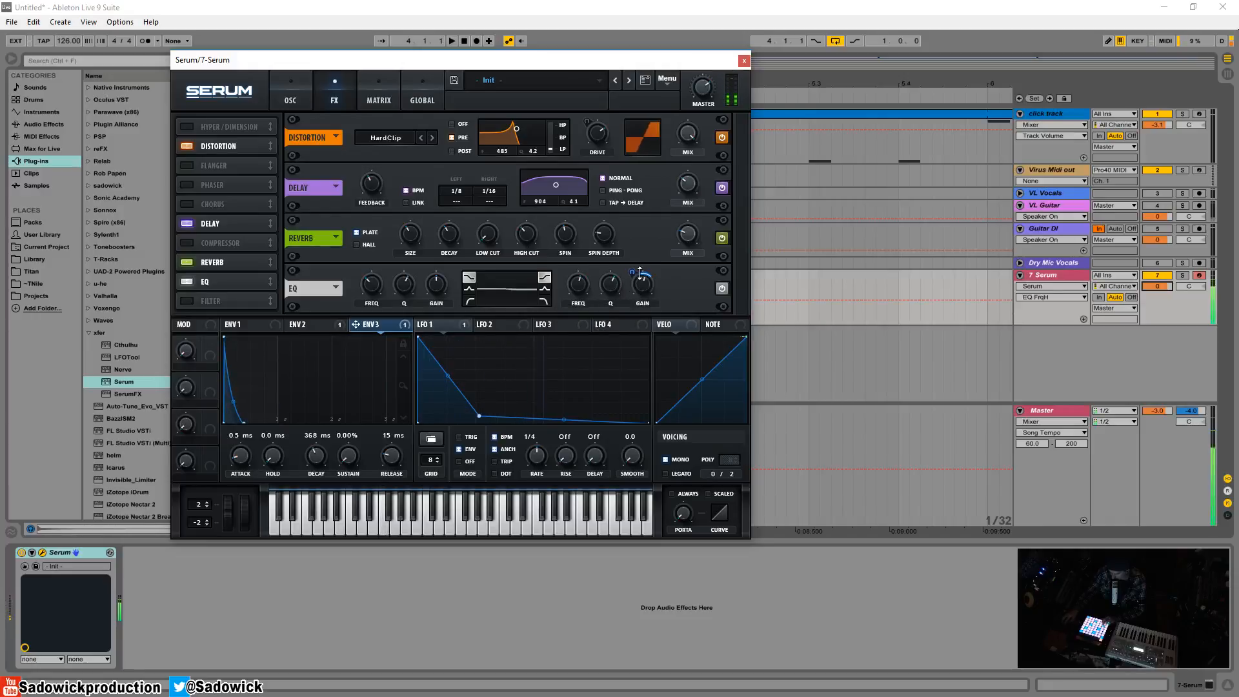
mouse_move(638, 271)
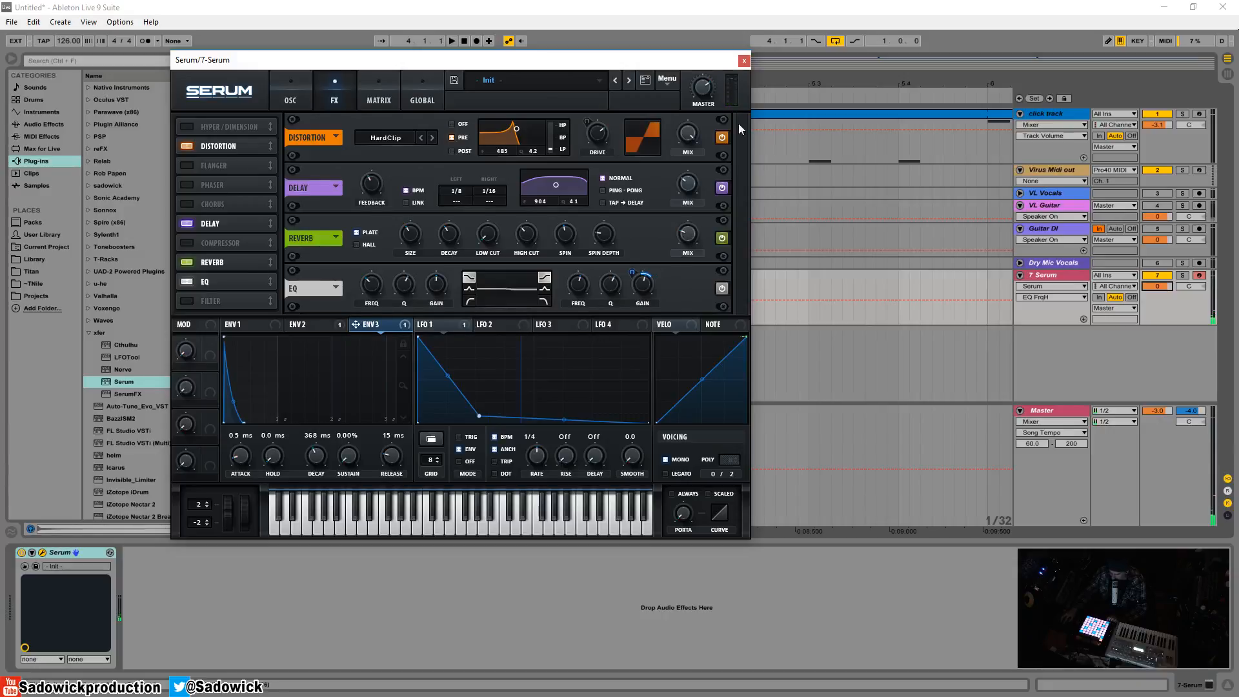
- Enable the Filter effect ahead of the distortion in the effects chain and set its type to Band 12
left_click(187, 300)
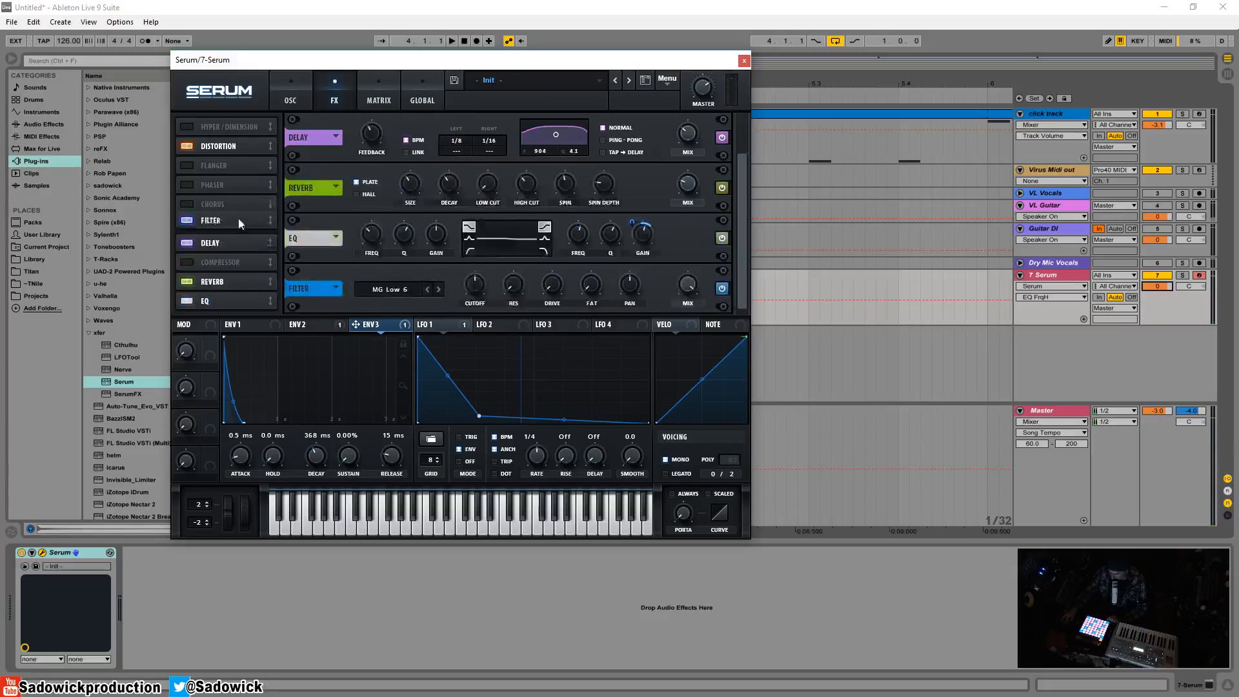
left_click_drag(189, 299, 231, 147)
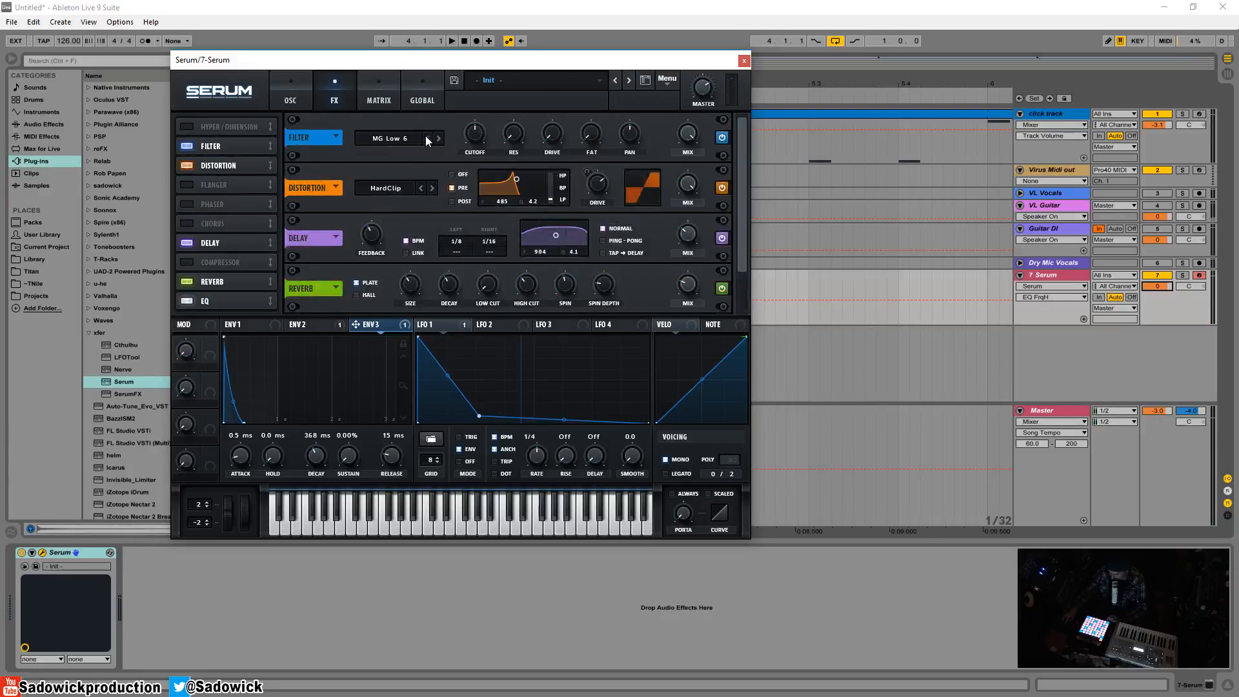
left_click(442, 138)
left_click(443, 138)
left_click(442, 138)
left_click(443, 138)
- Adjust the Band 12 filter's cutoff and resonance, and lower its mix to about 72%
left_click(481, 145)
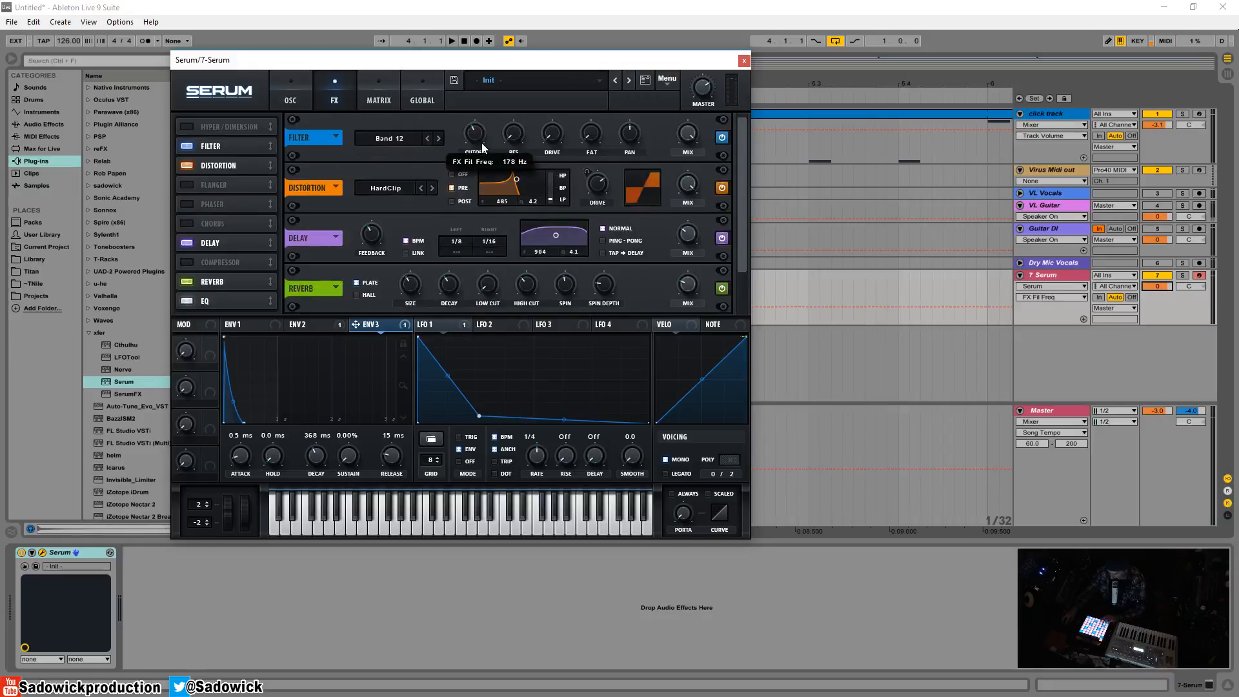
left_click_drag(486, 152, 525, 39)
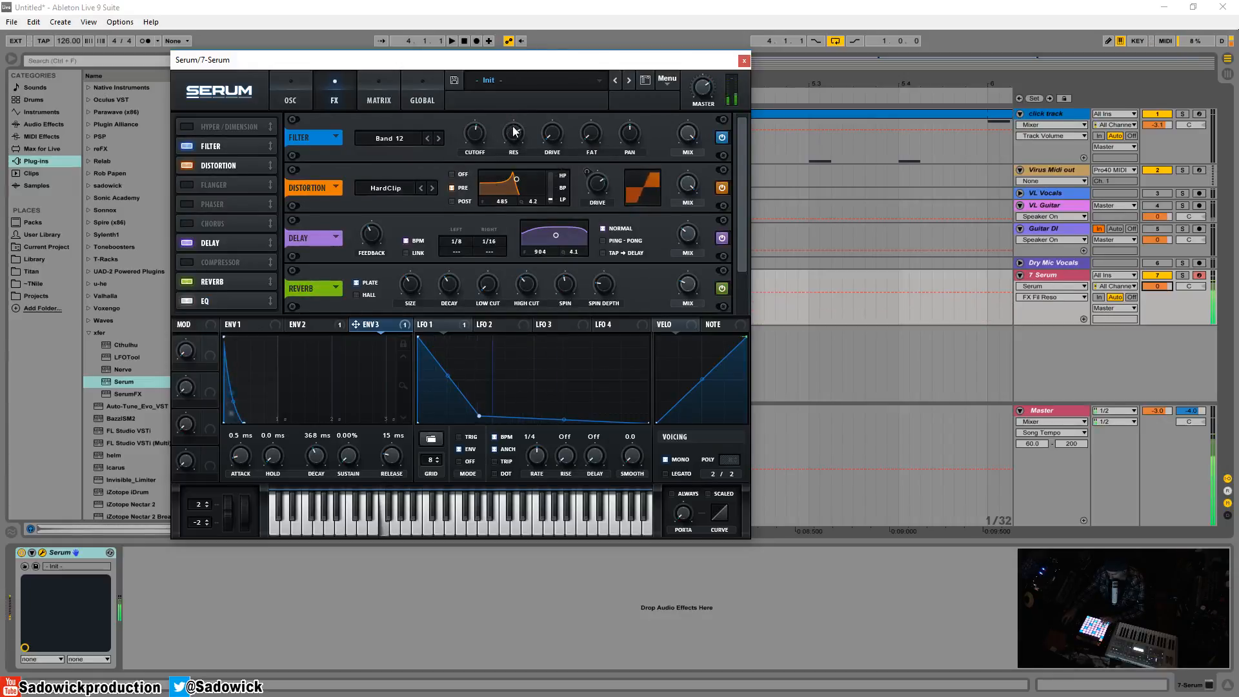
left_click_drag(514, 130, 477, 140)
left_click(688, 134)
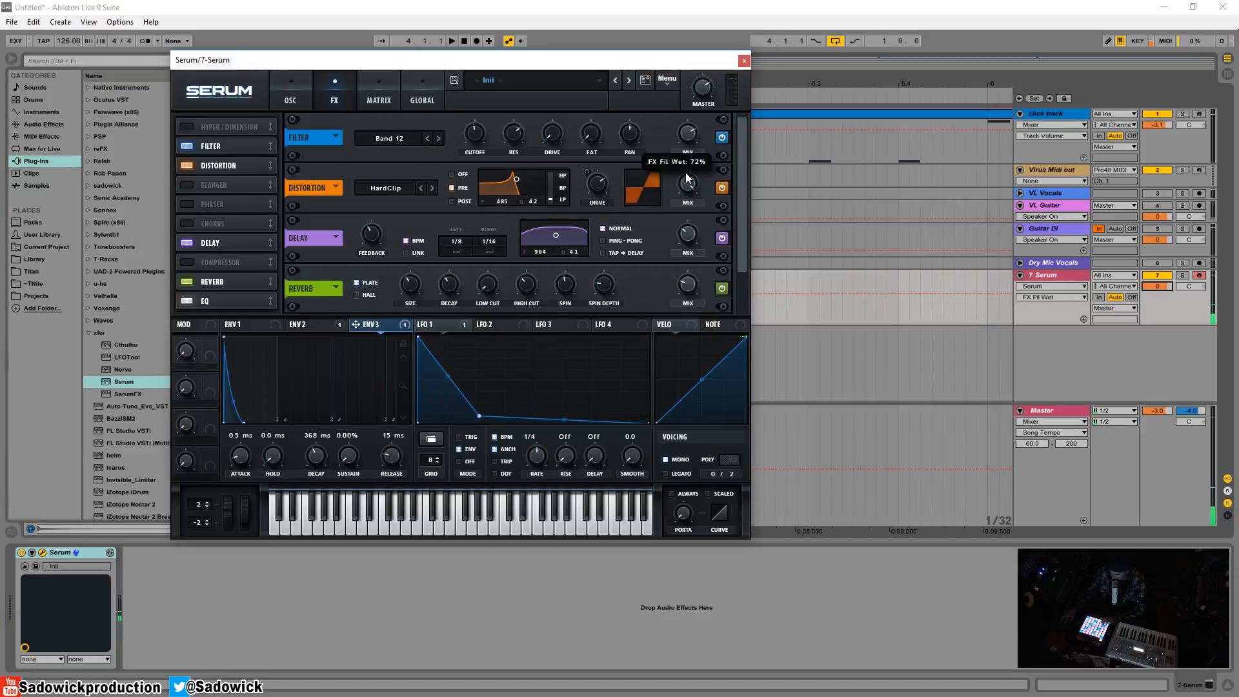
left_click(472, 129)
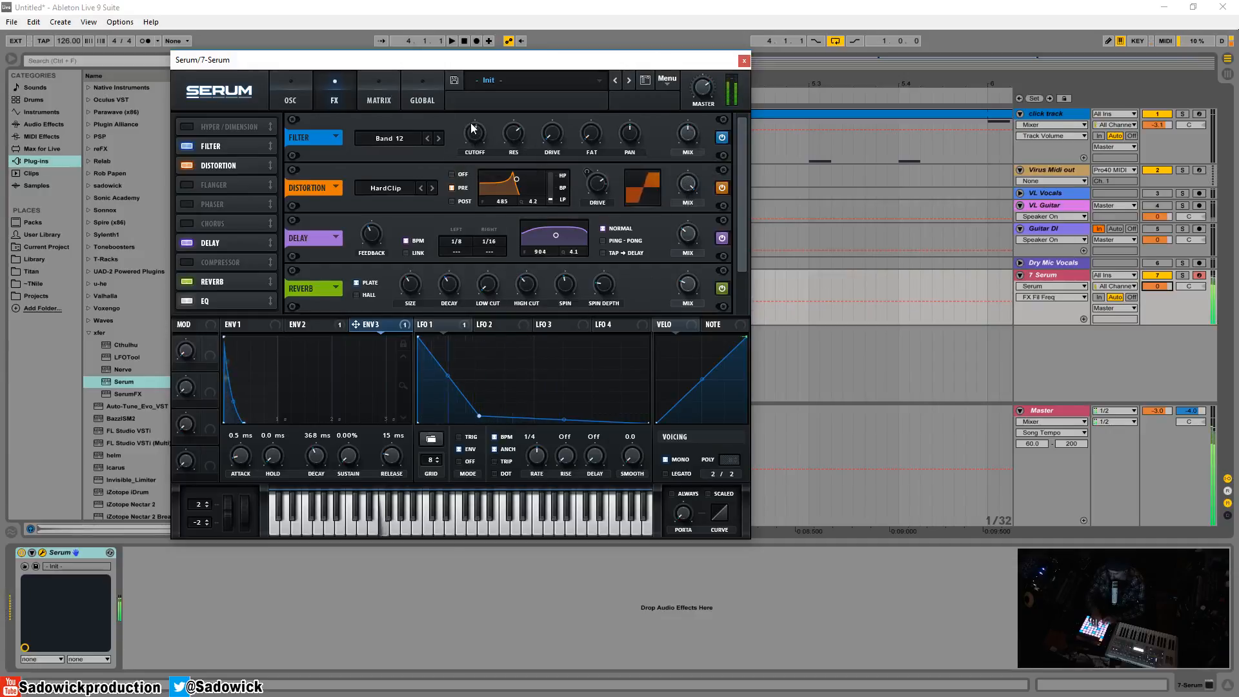
- Enable the sub oscillator with a square wave routed to Direct Out, and adjust its level
left_click(290, 92)
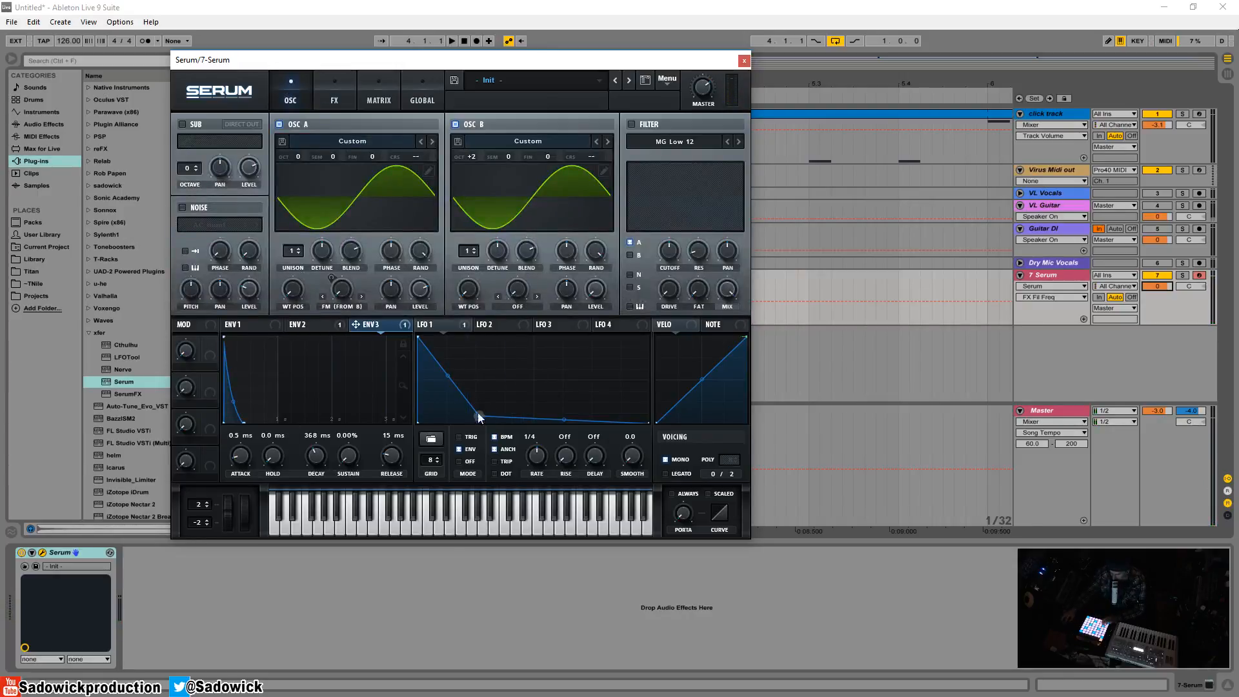
left_click(184, 124)
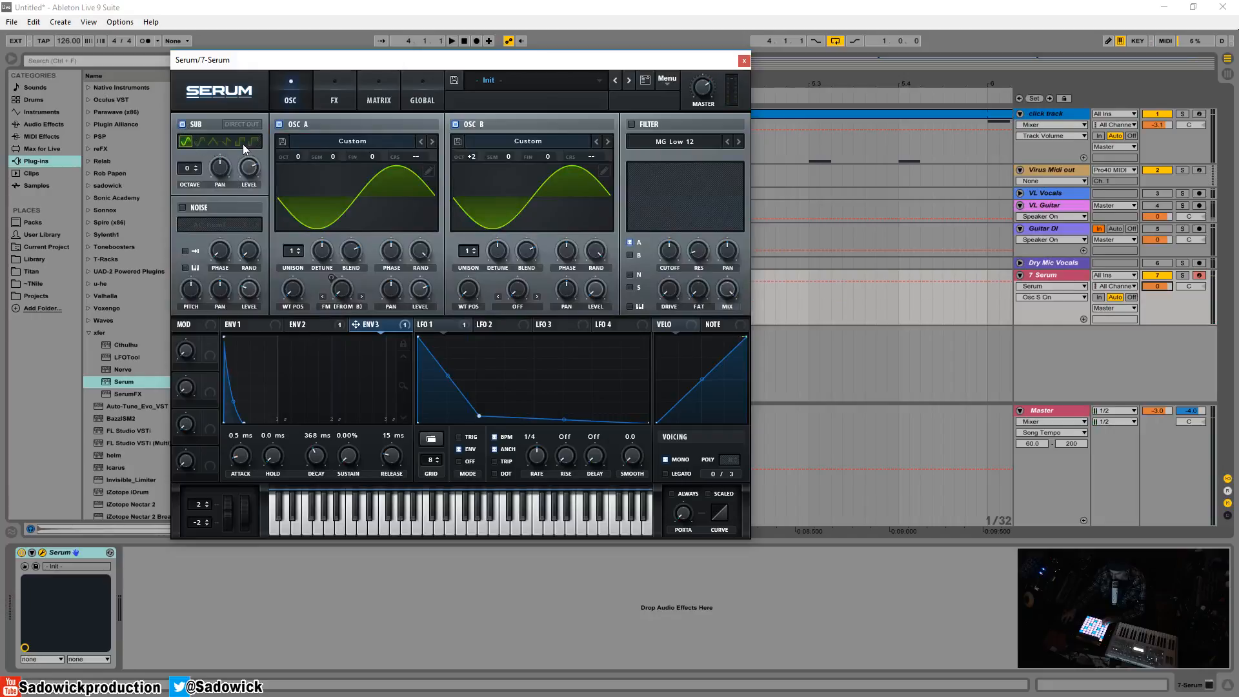
left_click(242, 142)
left_click(249, 168)
left_click(242, 123)
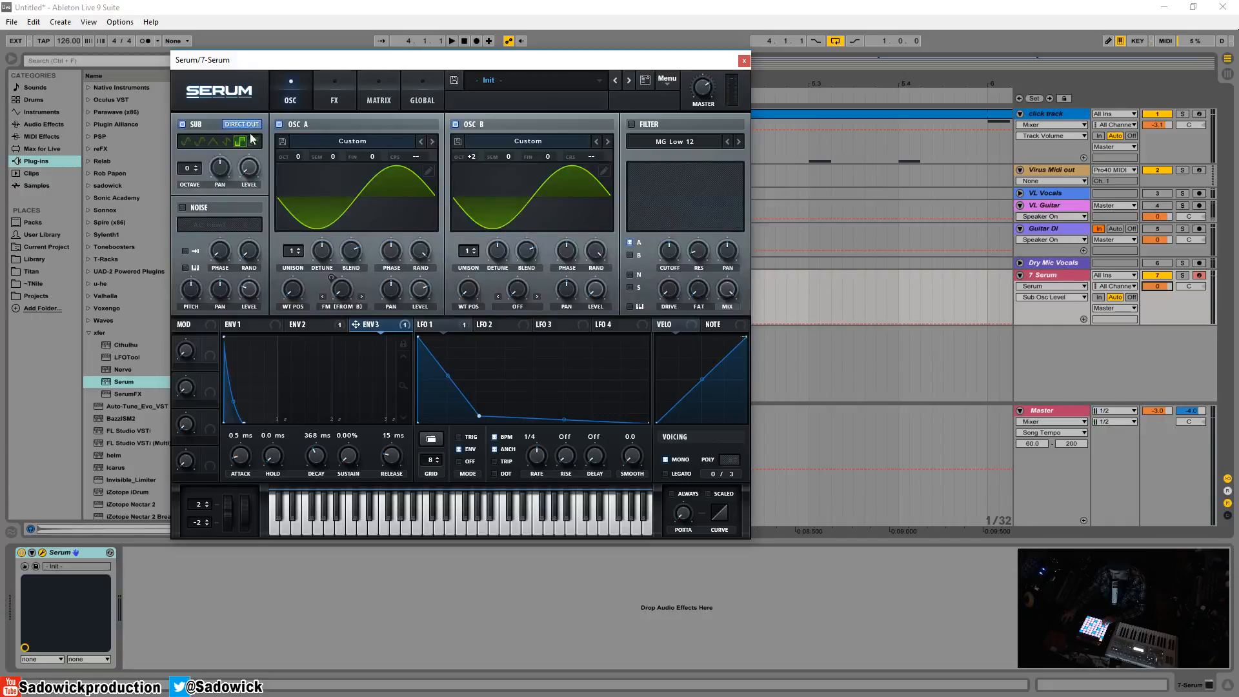
left_click(333, 101)
left_click(289, 102)
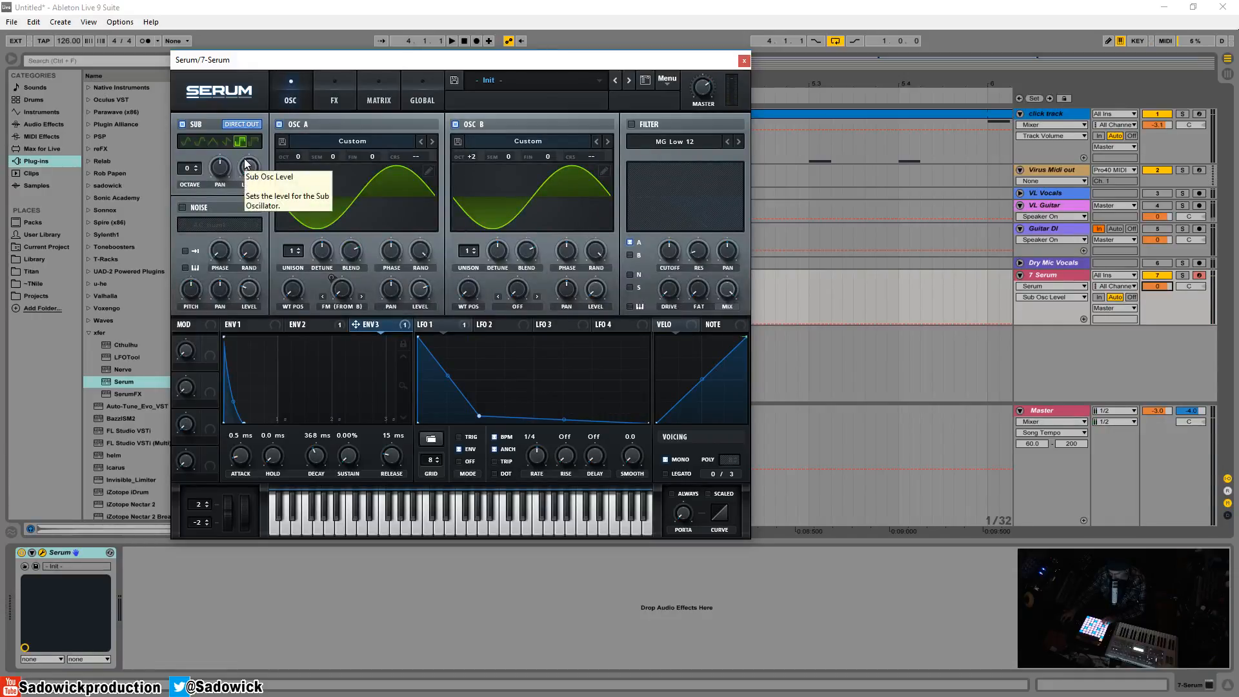
left_click_drag(247, 165, 248, 131)
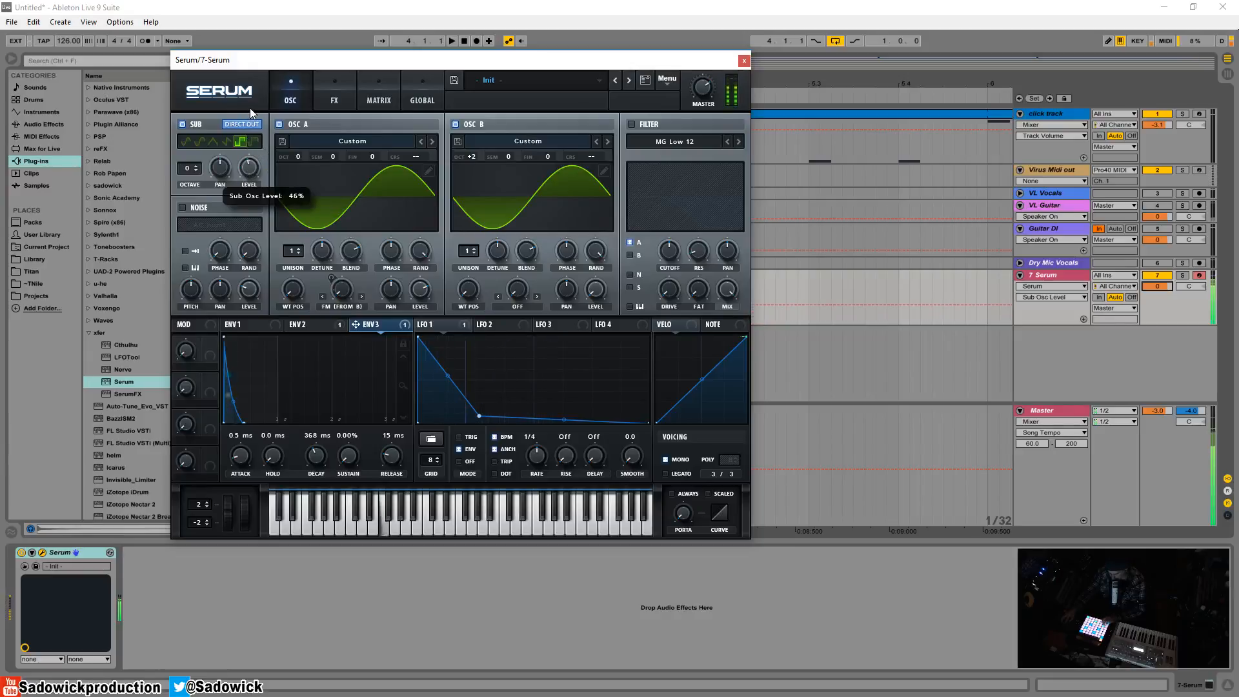
- Assign ENV 2 to the sub oscillator's level with its base level turned down, and set the sub octave to -1
left_click(246, 324)
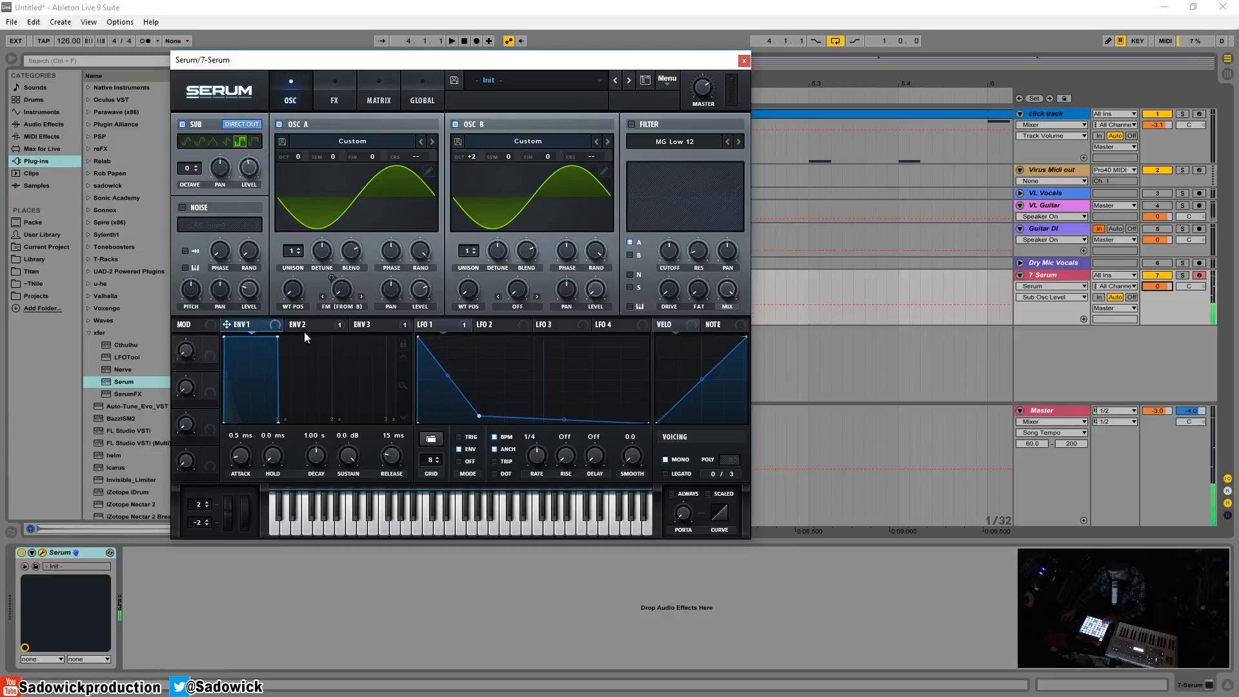
left_click(343, 330)
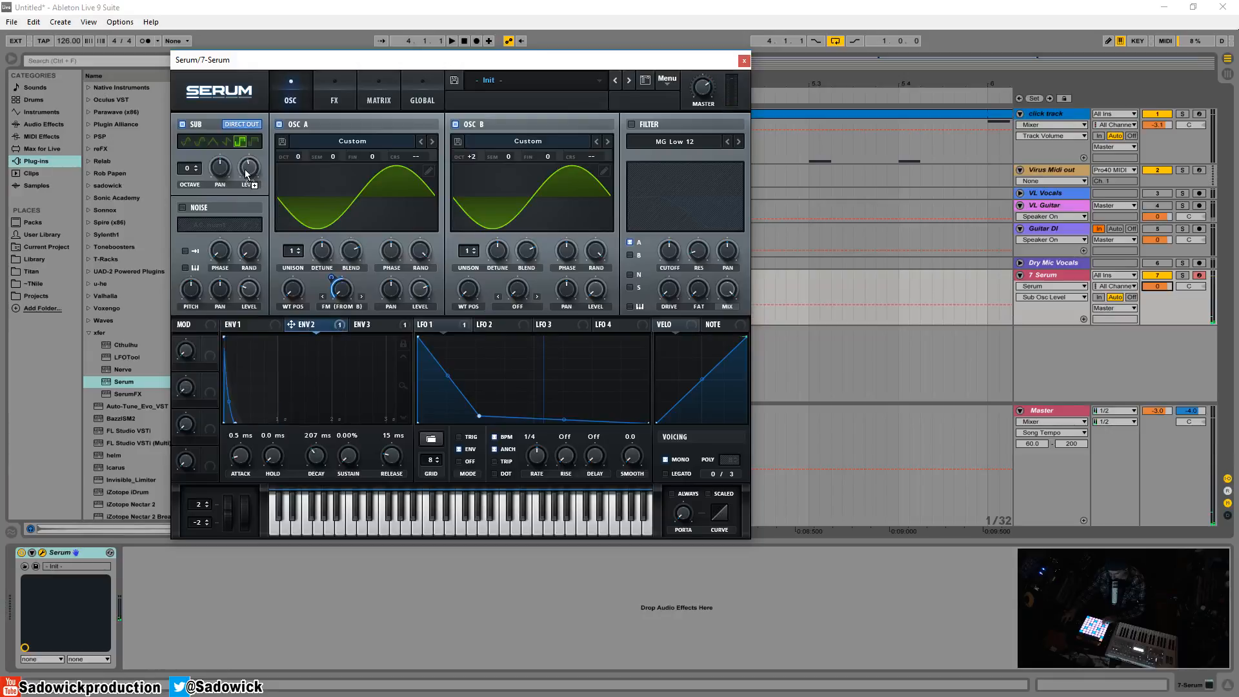
left_click_drag(245, 170, 247, 171)
left_click_drag(247, 171, 245, 268)
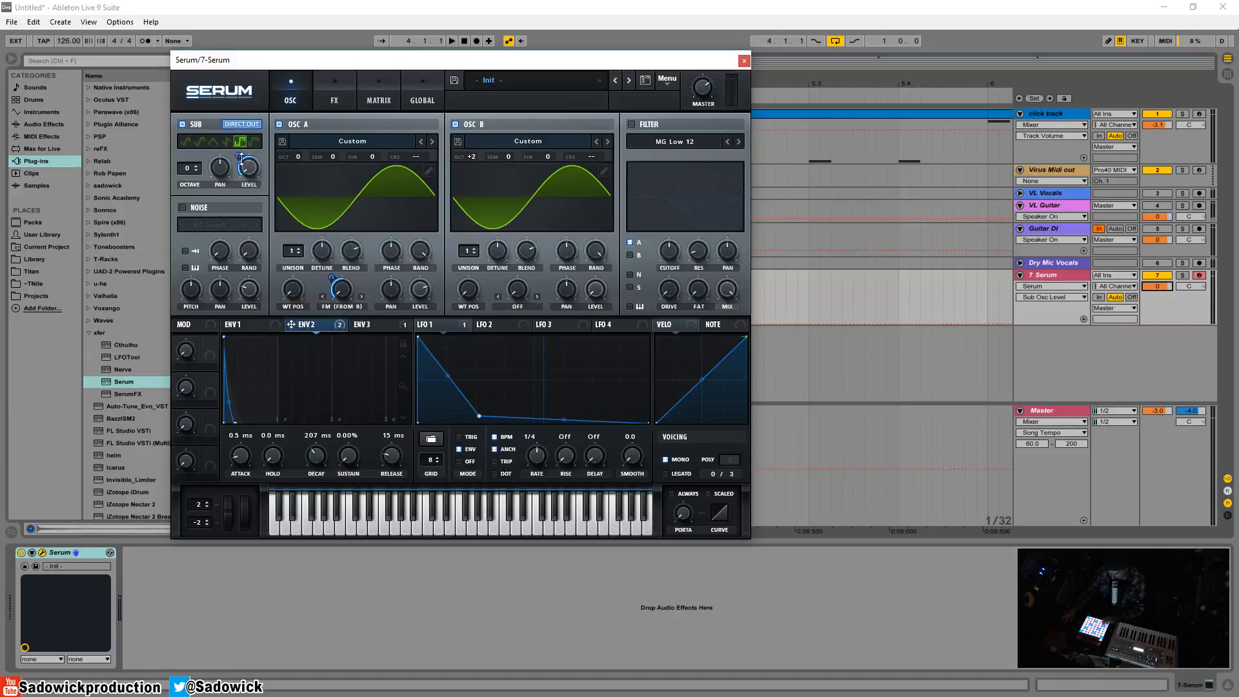
left_click_drag(240, 154, 240, 149)
left_click(194, 172)
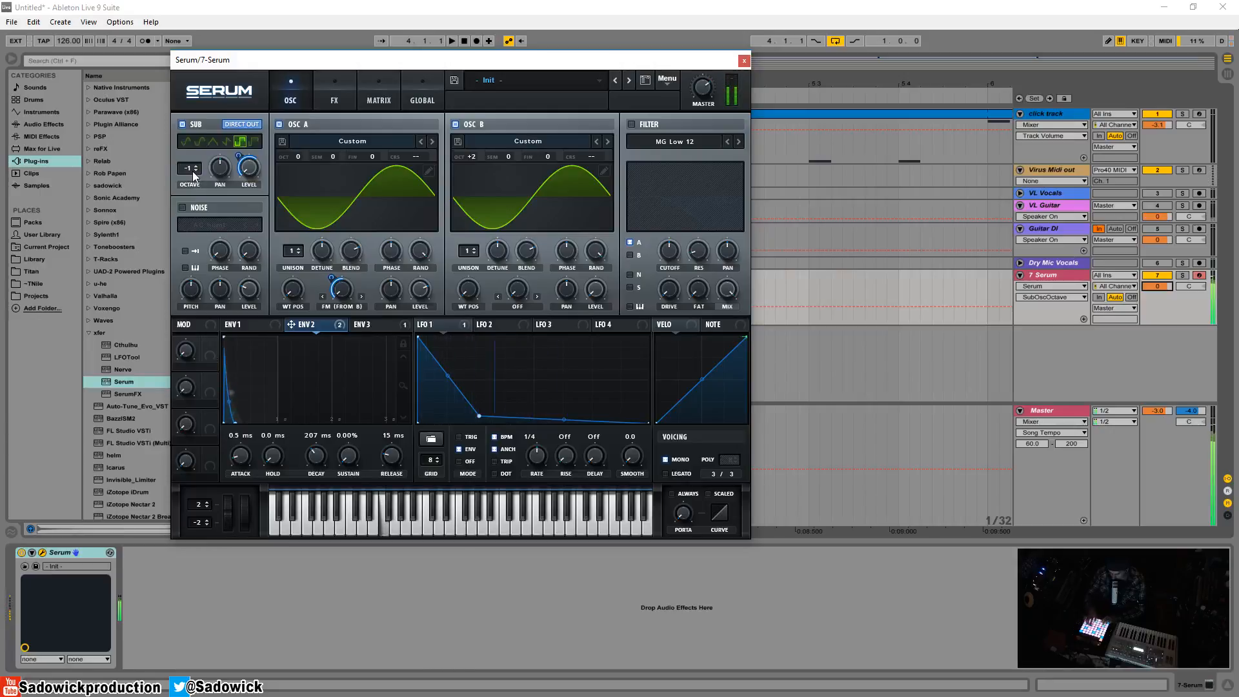
- Set oscillator B's warp mode to FM Sub Osc and adjust the warp amount
left_click(527, 307)
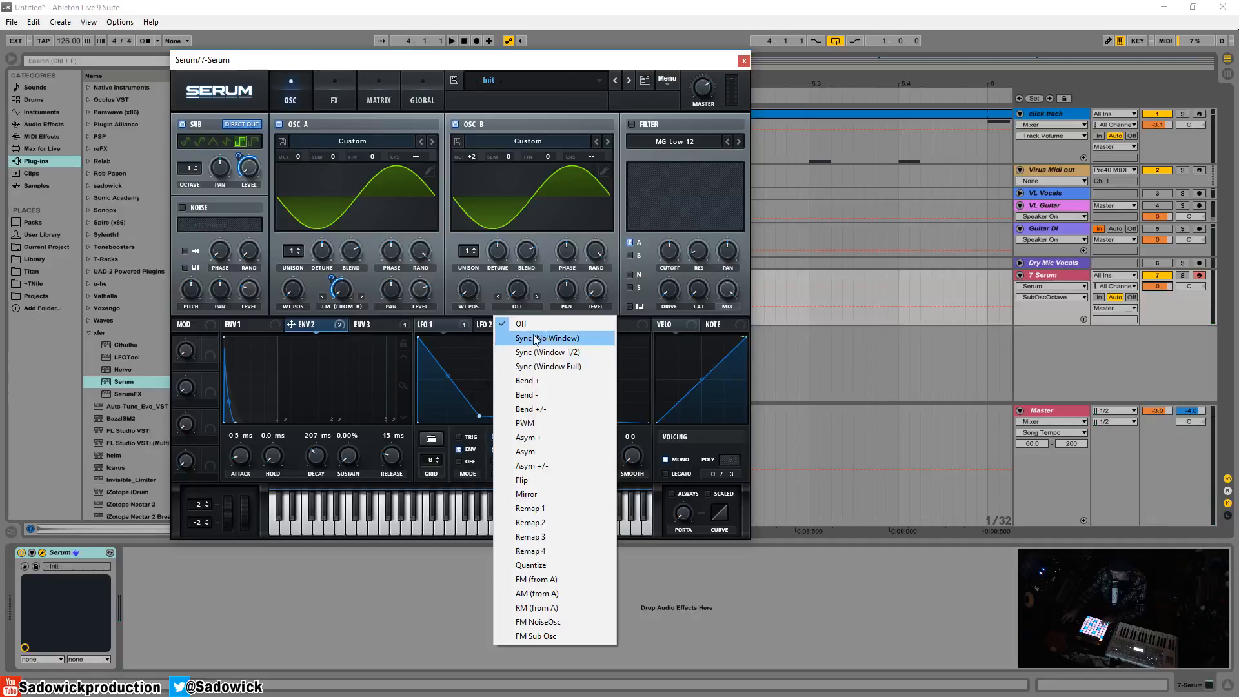
left_click(558, 634)
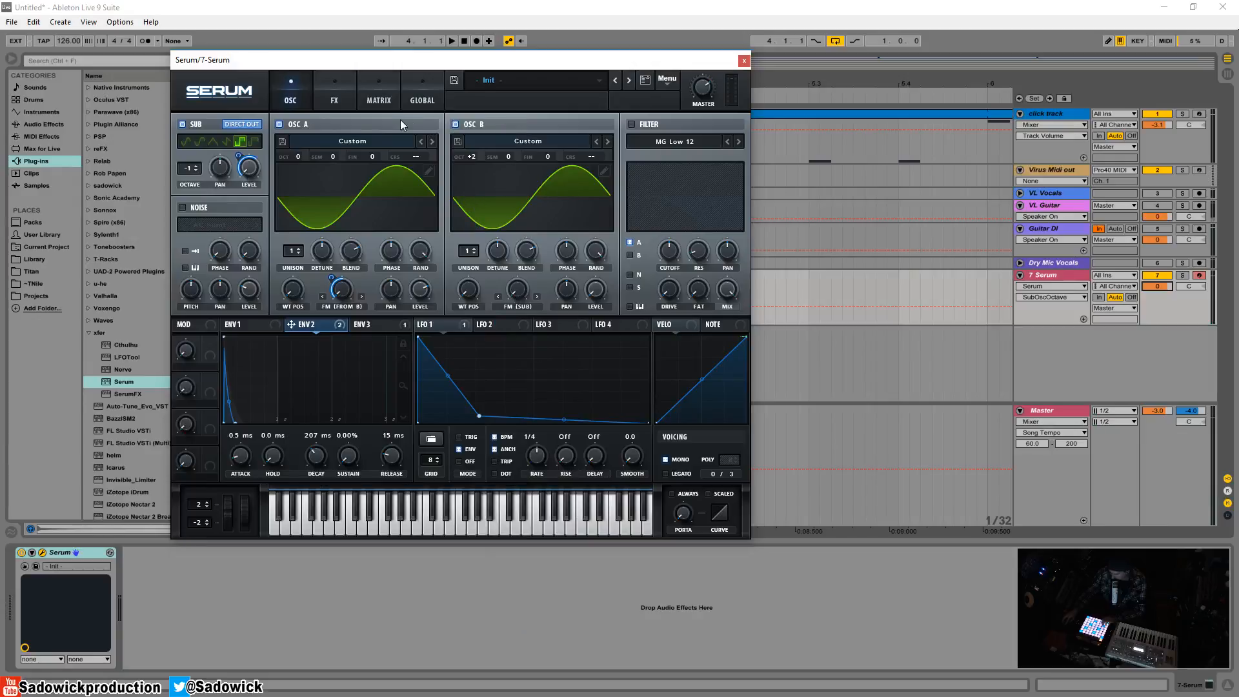
left_click_drag(518, 298, 515, 271)
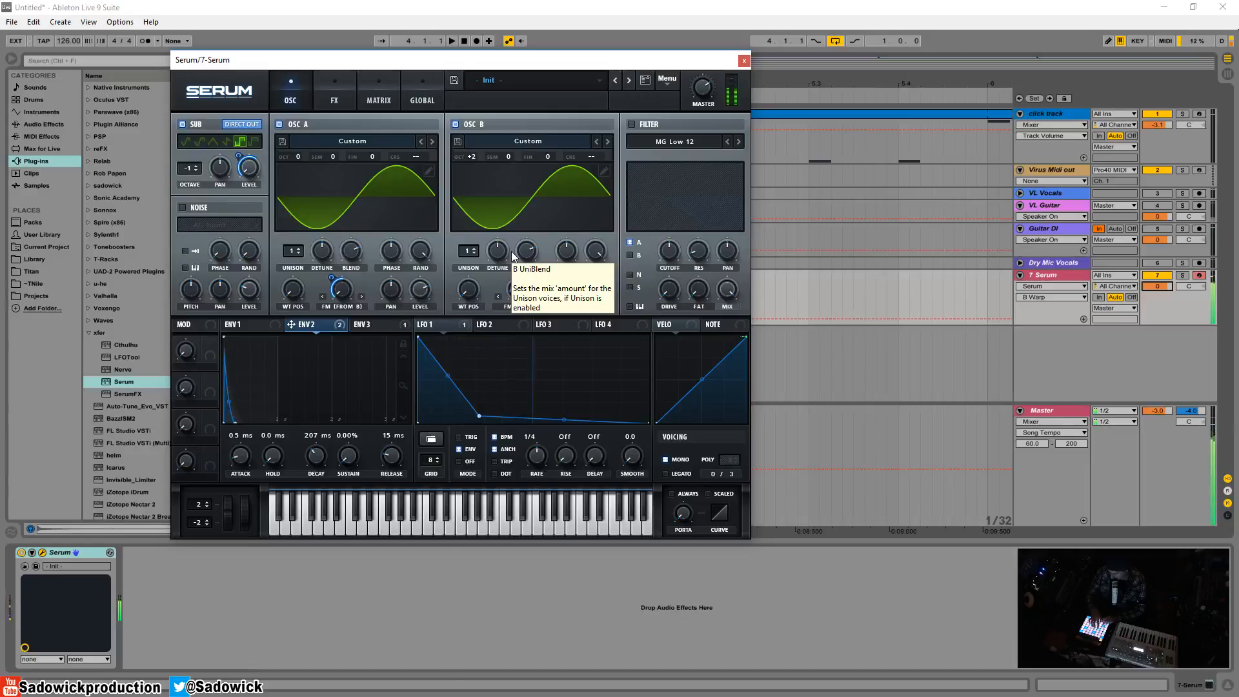
- Set ENV 3's decay to 706 ms and reshape LFO 1 into a single, longer curved drop without the low tail
mouse_move(330, 458)
left_mouse_down()
mouse_move(321, 451)
mouse_move(317, 472)
mouse_move(324, 440)
left_mouse_up()
left_click(364, 325)
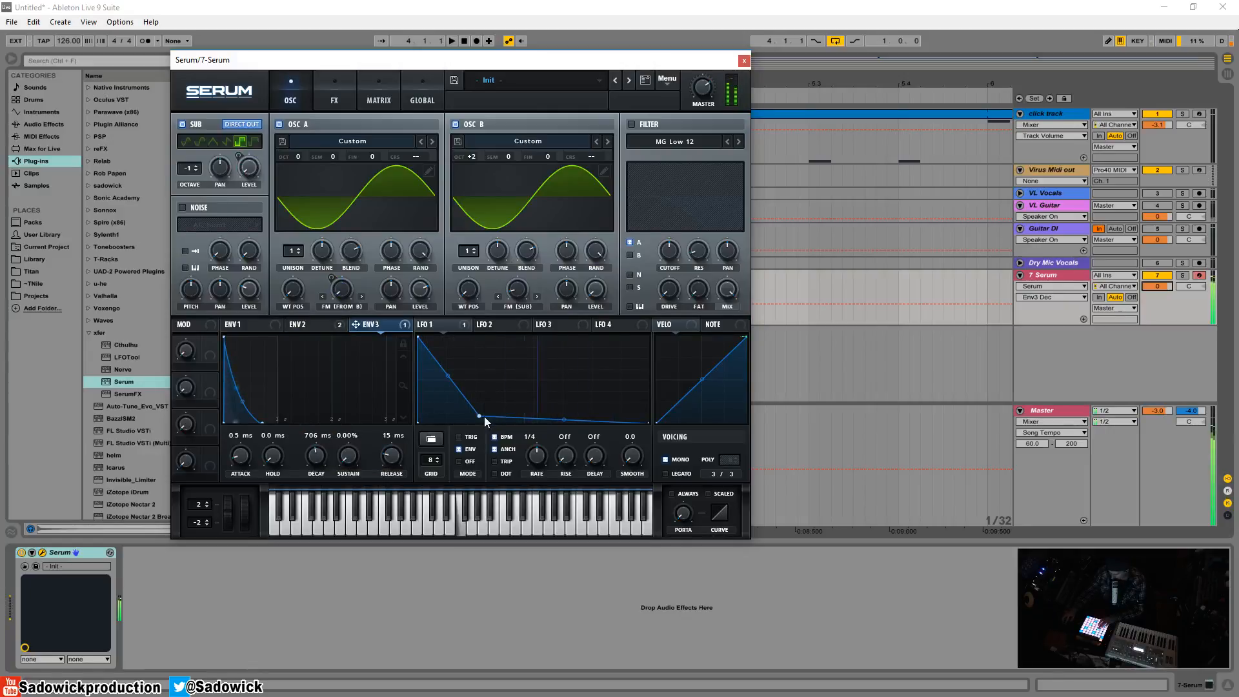
left_click_drag(484, 416, 521, 405)
mouse_move(478, 381)
left_mouse_down()
mouse_move(478, 404)
mouse_move(478, 361)
mouse_move(477, 392)
left_mouse_up()
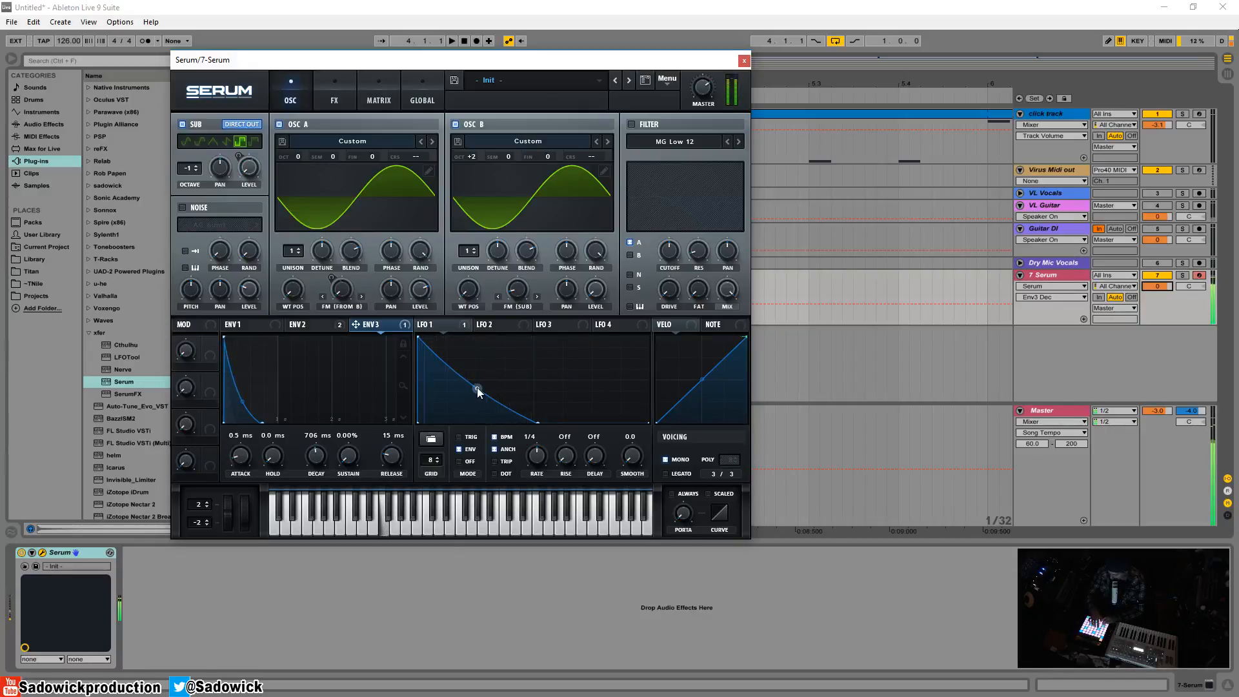
- Adjust the distortion's mix, and enable Hyper/Dimension at the end of the effects chain
left_click(352, 103)
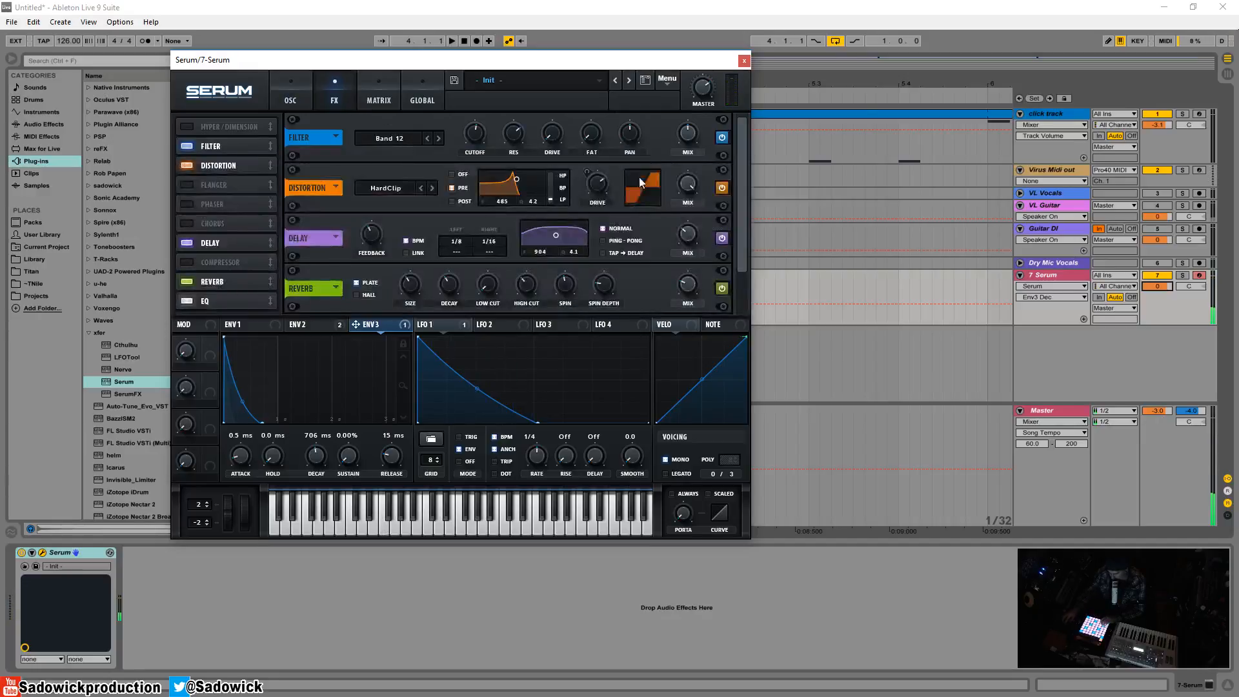
left_click(688, 185)
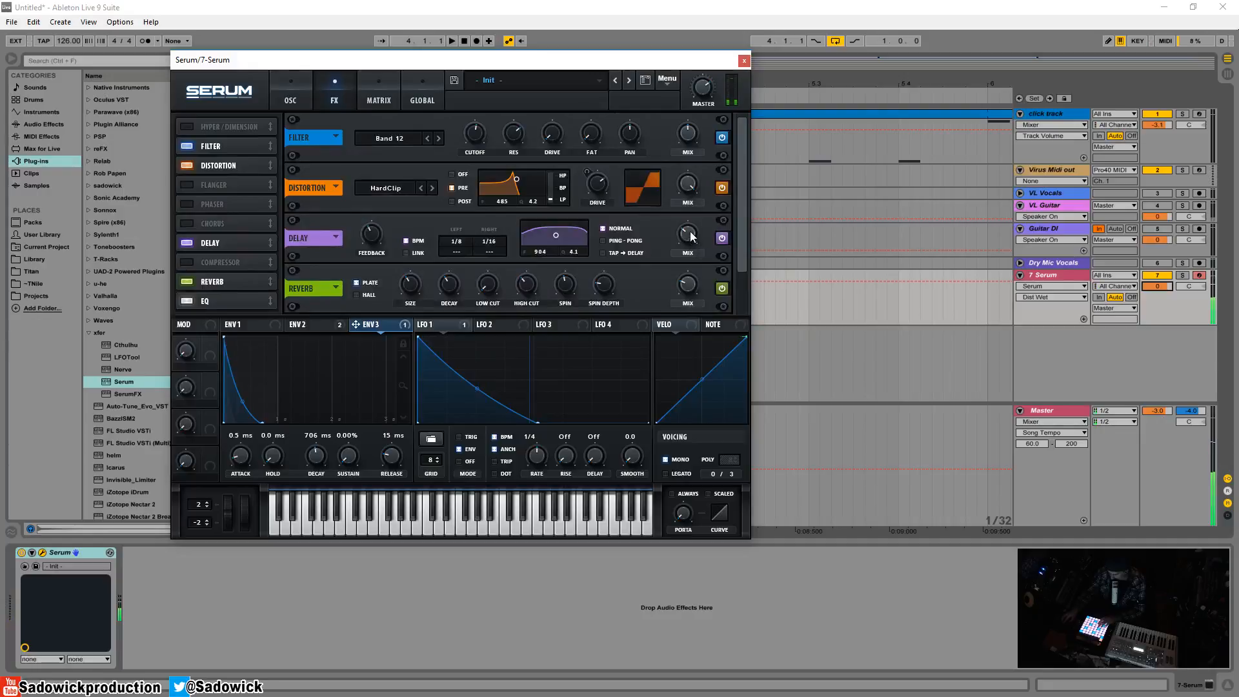
left_click_drag(203, 127, 225, 319)
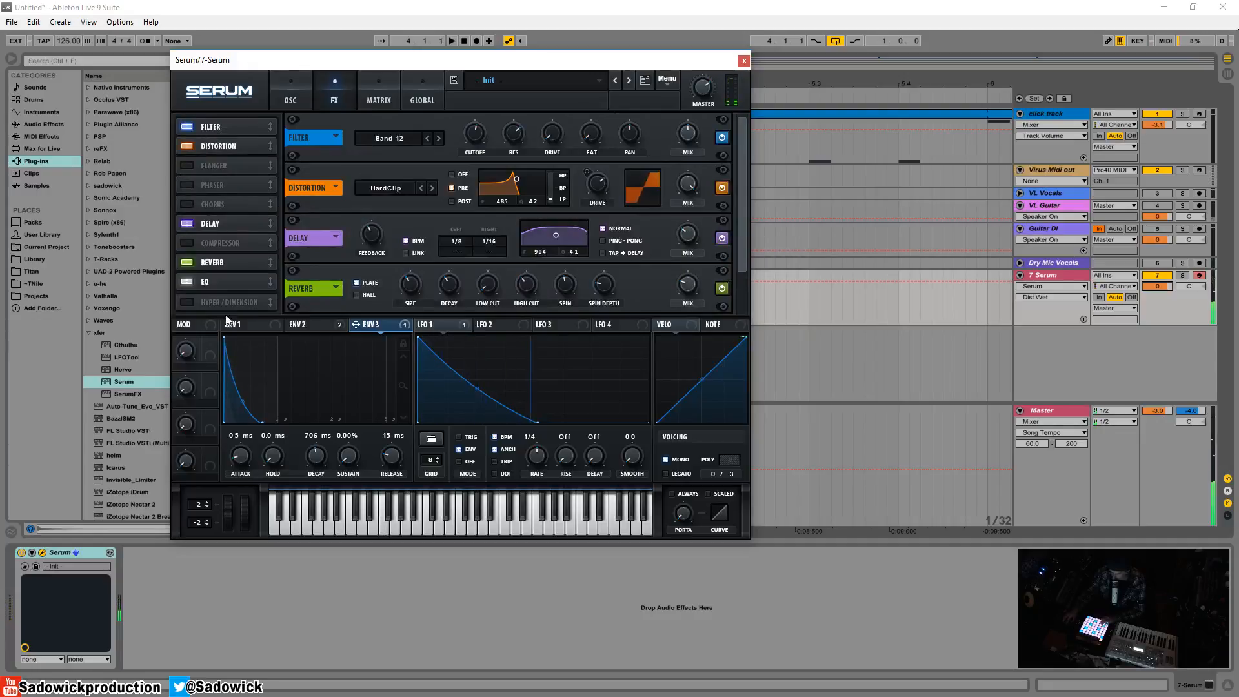
left_click(186, 300)
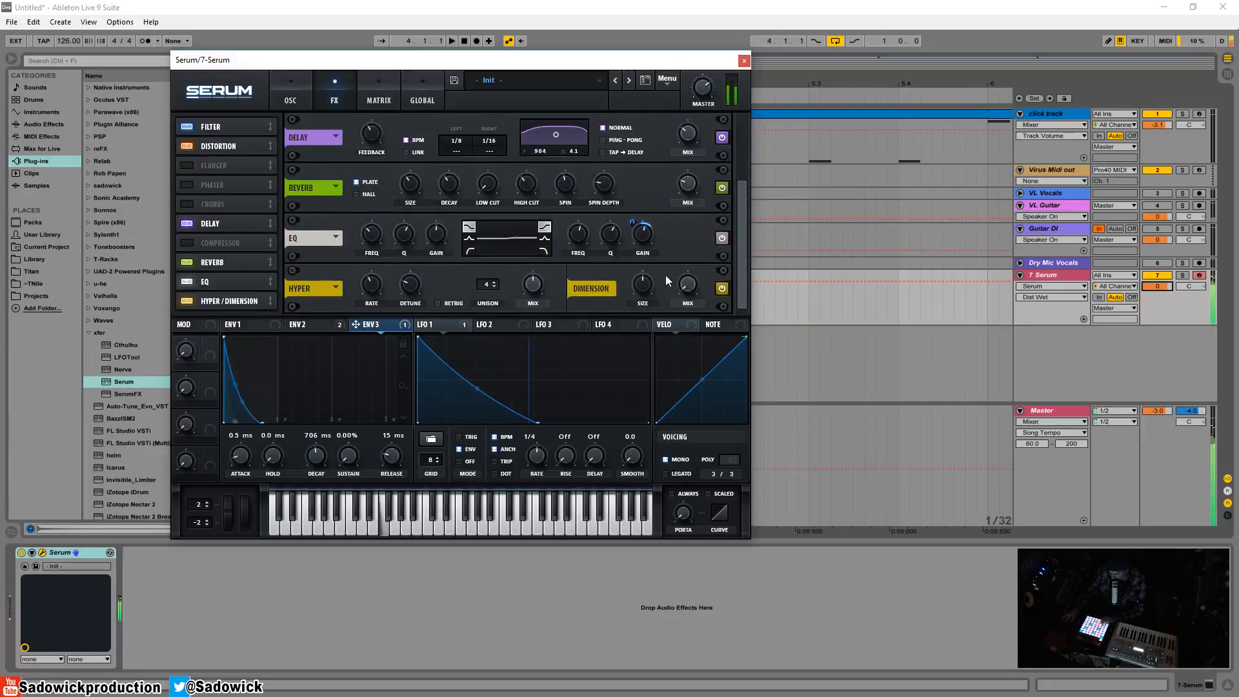
- Adjust the Hyper mix and the Dimension size, and set the Dimension mix to 0%
left_click(688, 284)
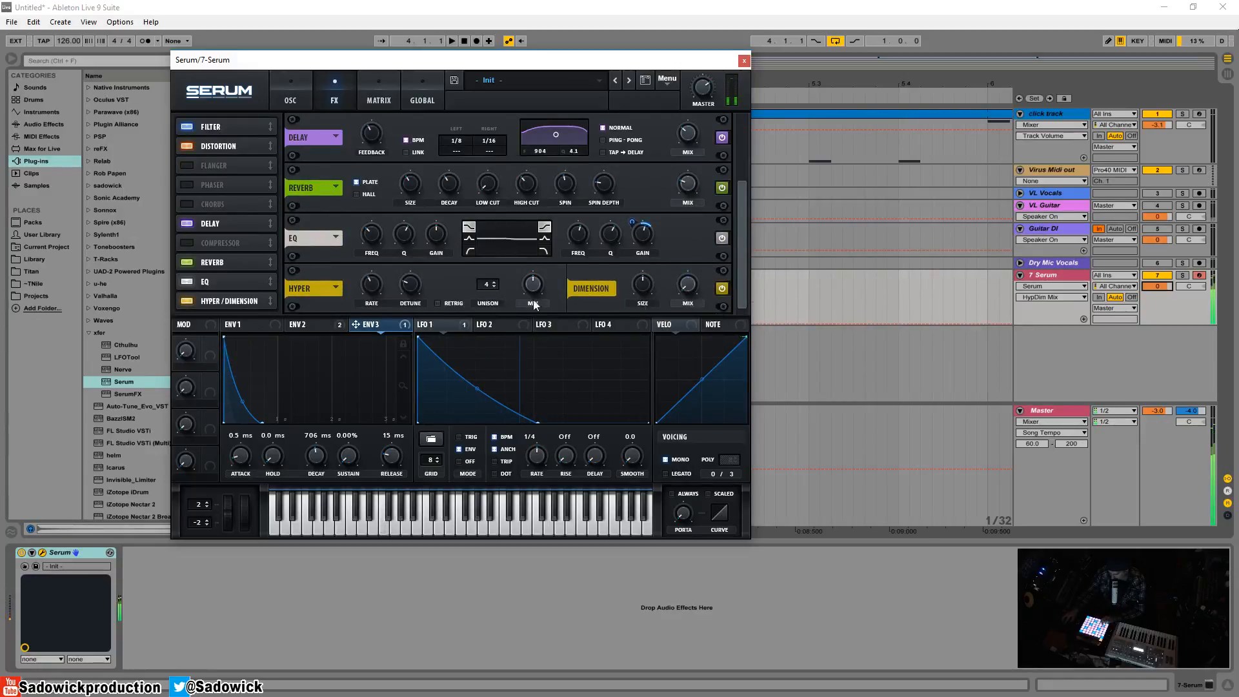
left_click_drag(533, 286, 647, 404)
left_click_drag(685, 285, 690, 218)
left_click_drag(644, 285, 651, 312)
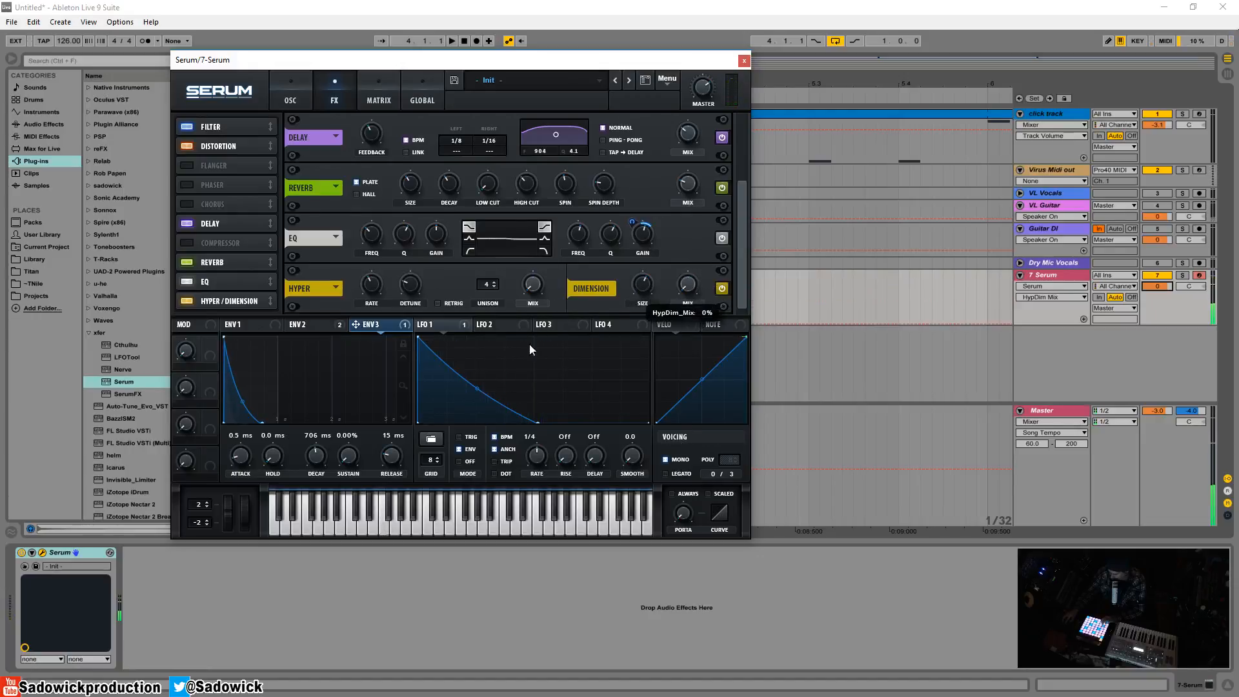
- Set the Hyper effect's unison to 2 and detune to 63%, and adjust its mix
left_click_drag(530, 282, 490, 334)
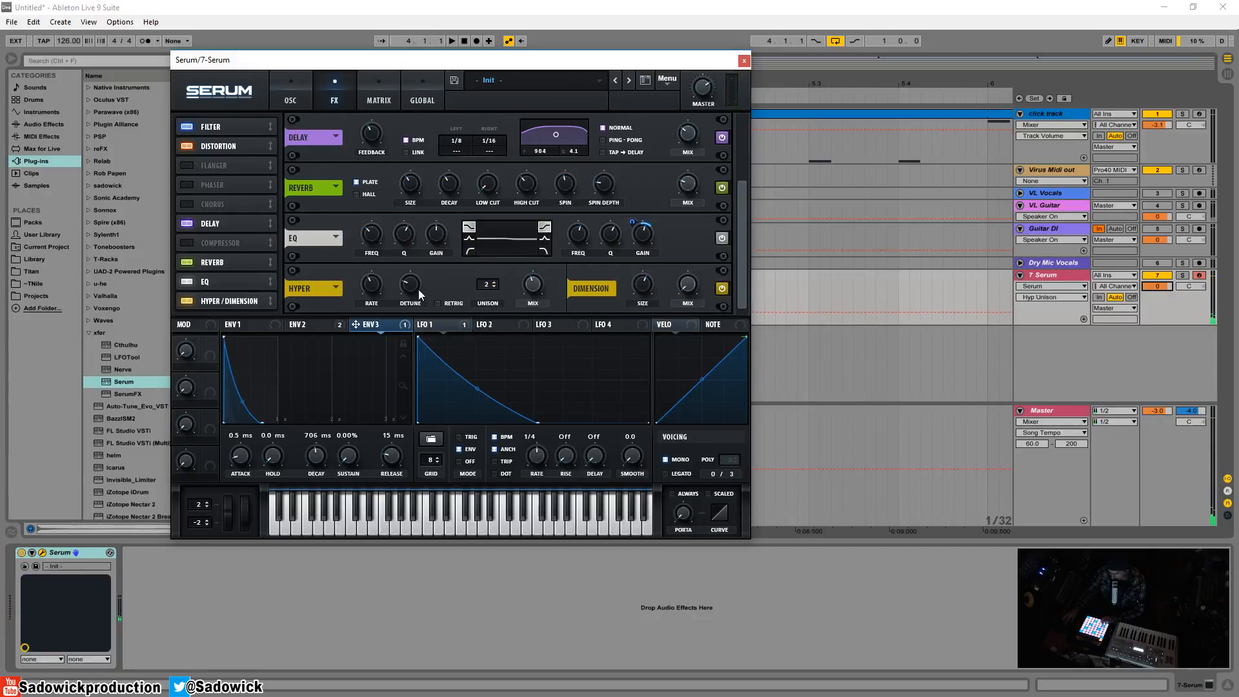
left_click_drag(419, 294, 415, 261)
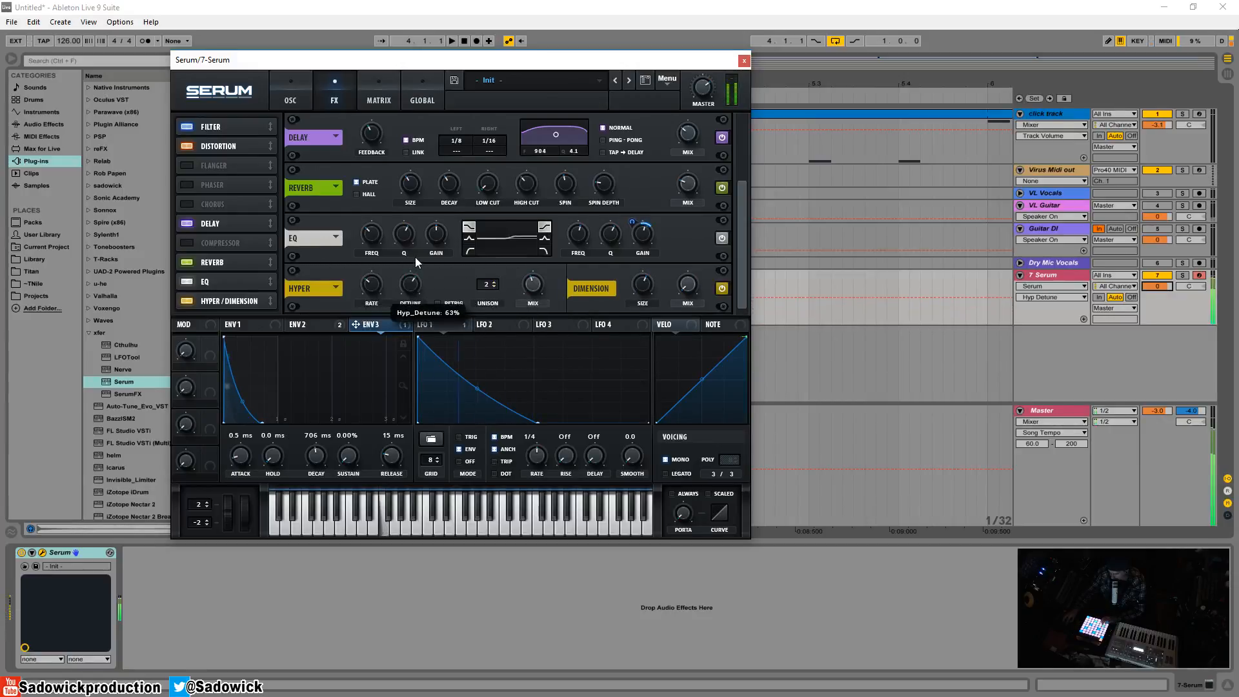
left_click_drag(538, 288, 532, 259)
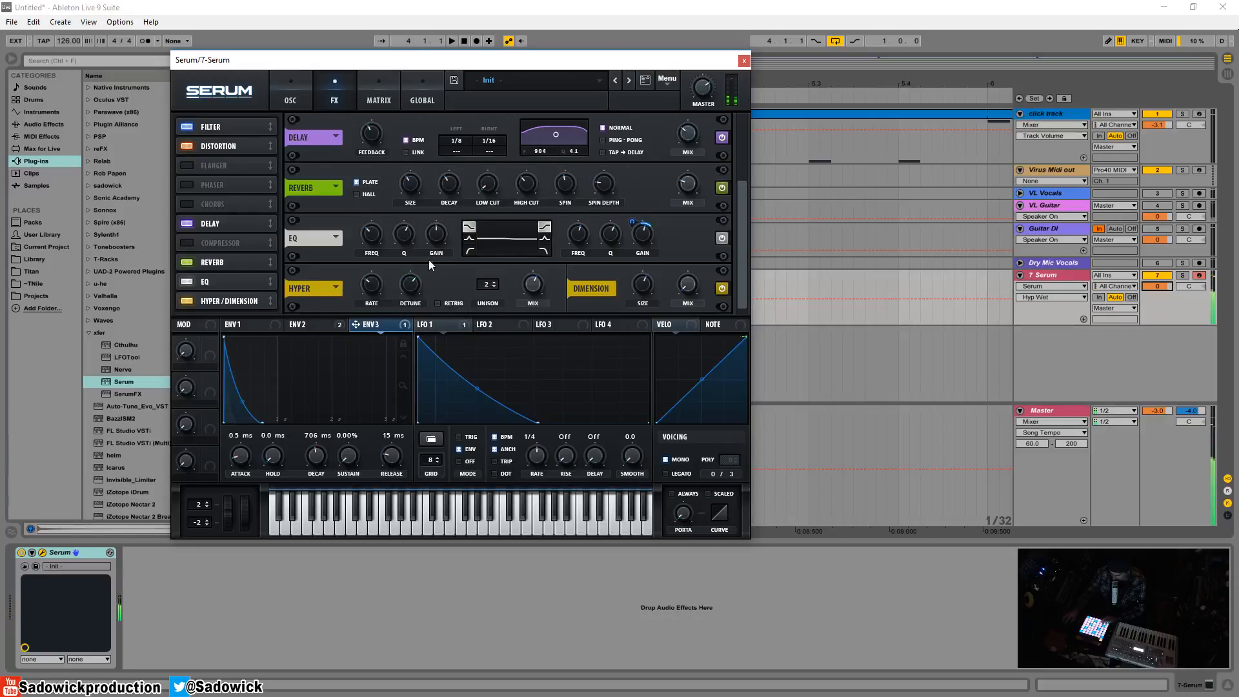
- Disable Hyper/Dimension, enable Chorus at the end of the effects chain instead, and adjust the chorus feedback
left_click(194, 301)
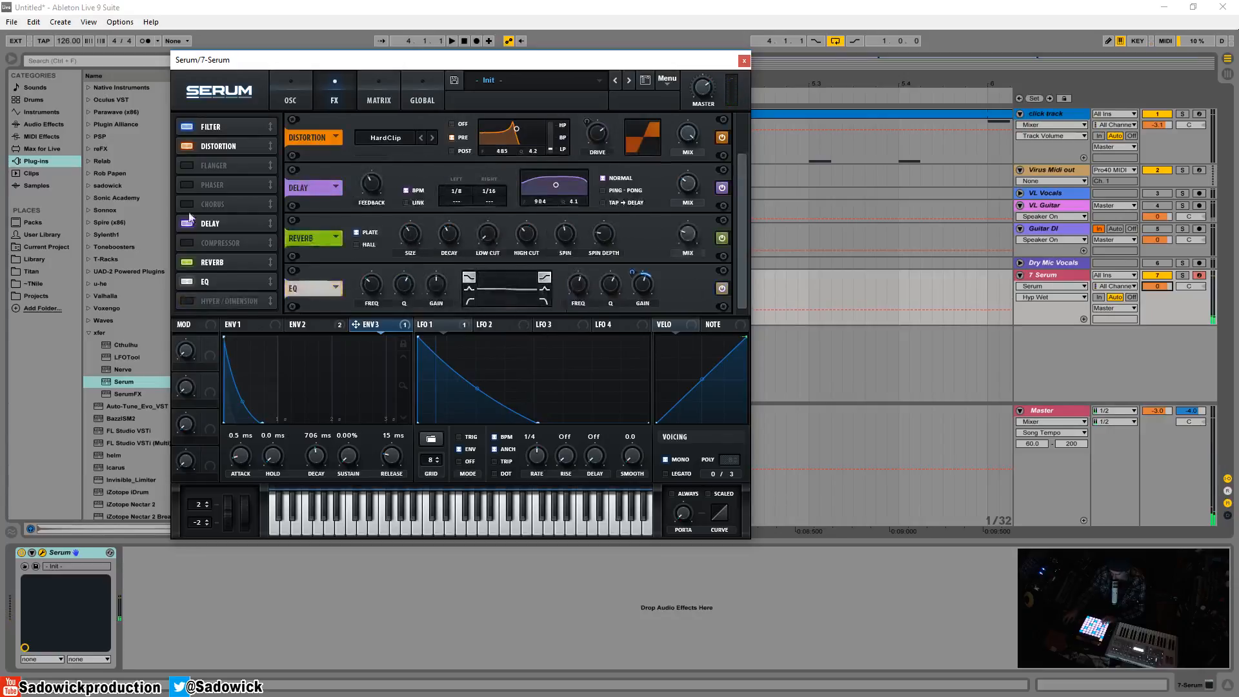
left_click_drag(221, 205, 231, 303)
left_click(189, 300)
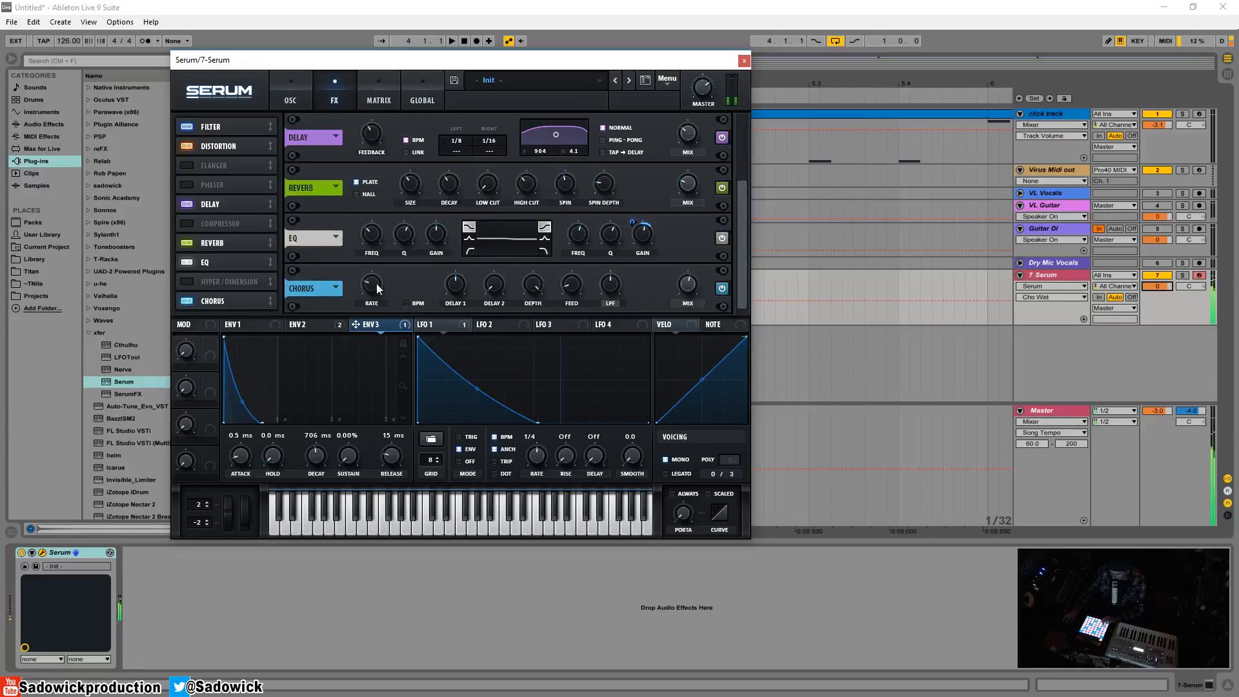
left_click_drag(563, 284, 579, 277)
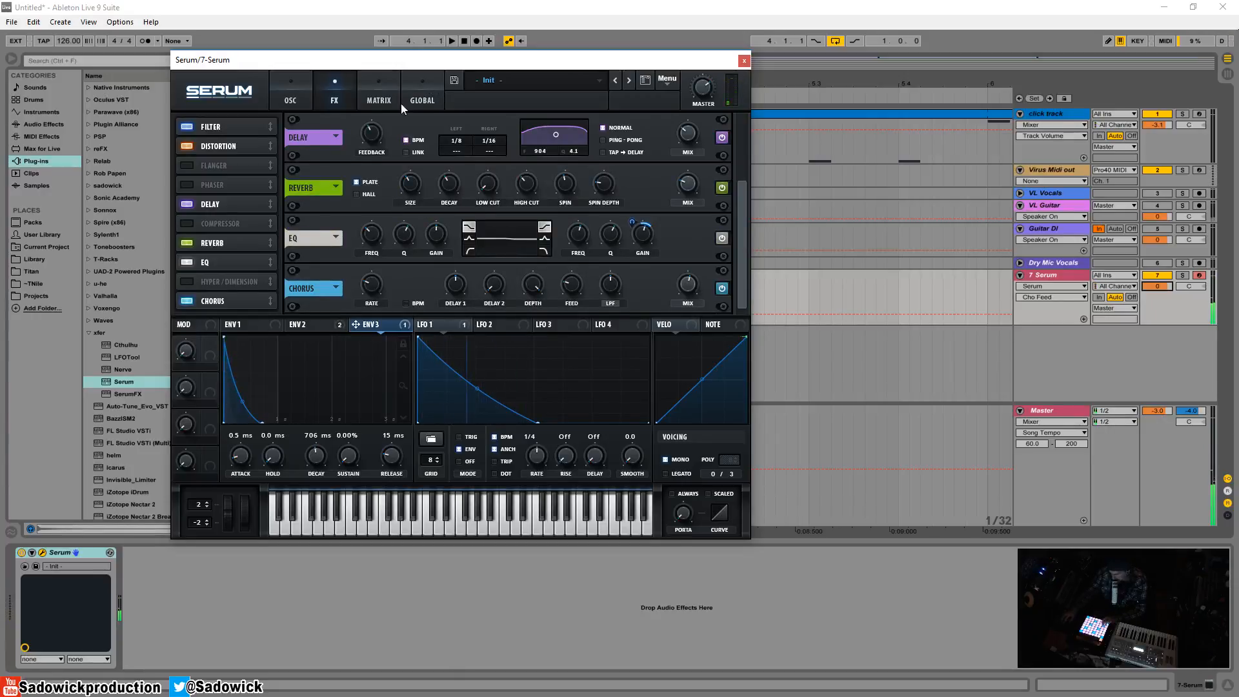
- Set ENV 2's decay to 278 ms and shorten its release
left_click(290, 100)
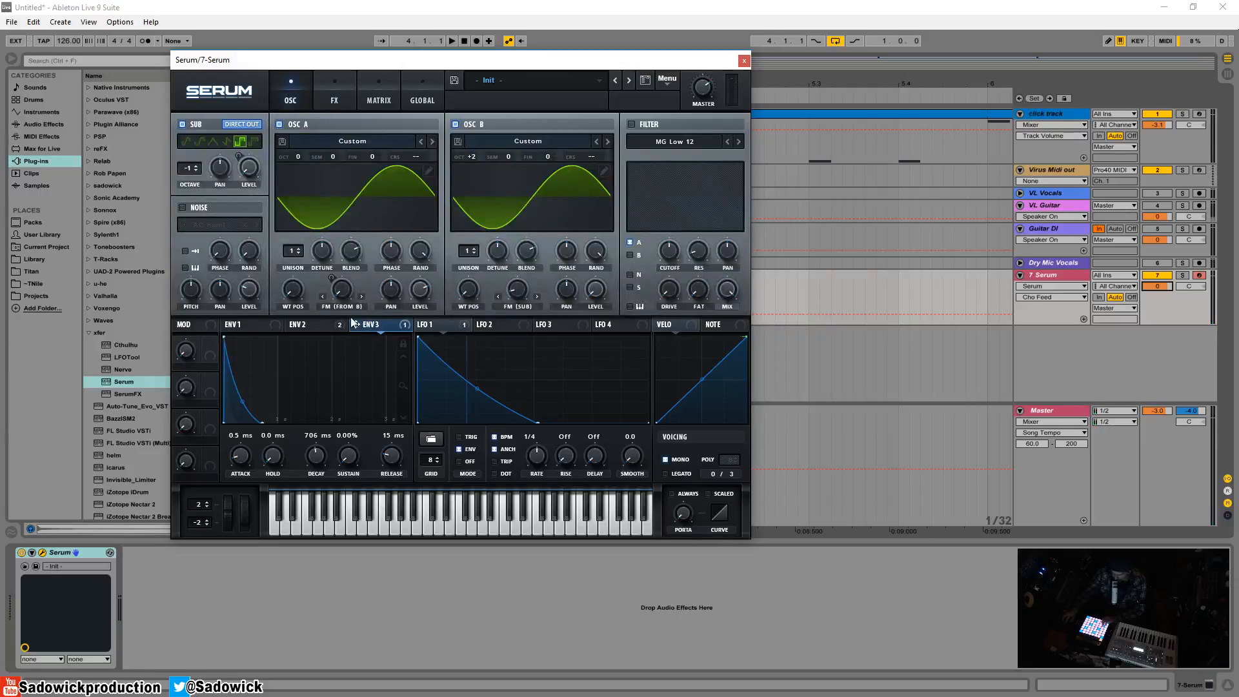
left_click(307, 331)
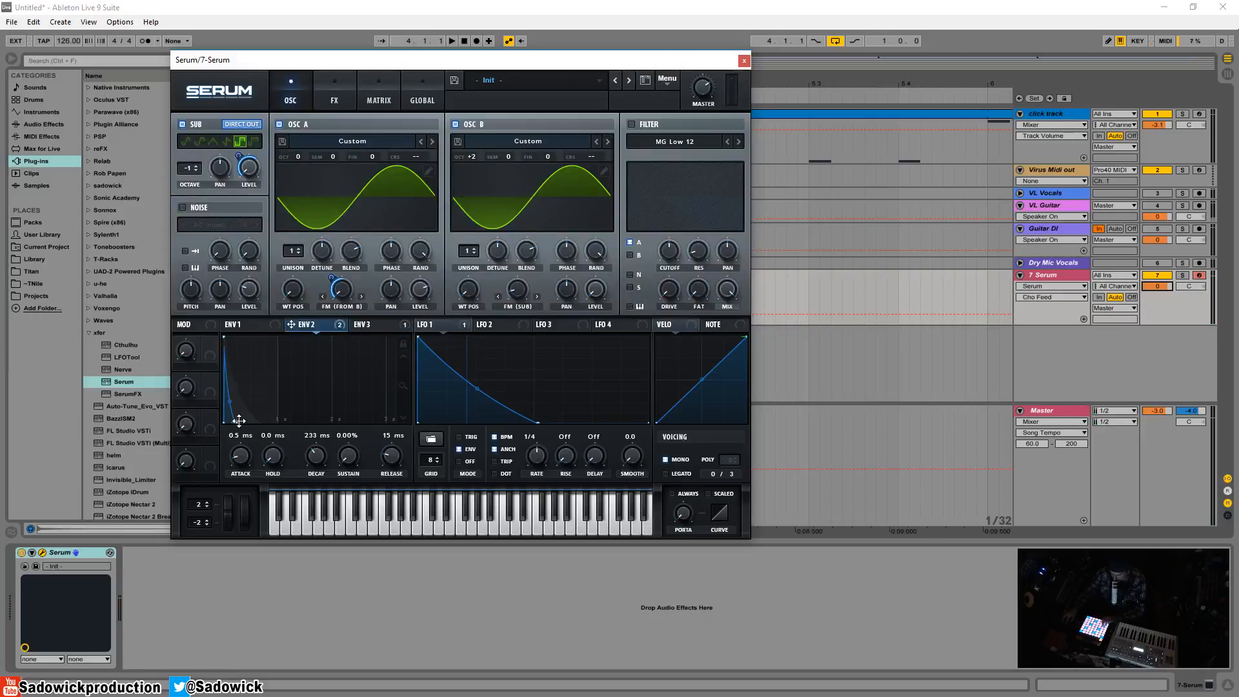
mouse_move(238, 421)
left_mouse_down()
mouse_move(254, 424)
mouse_move(235, 424)
left_mouse_up()
left_click_drag(318, 458, 322, 443)
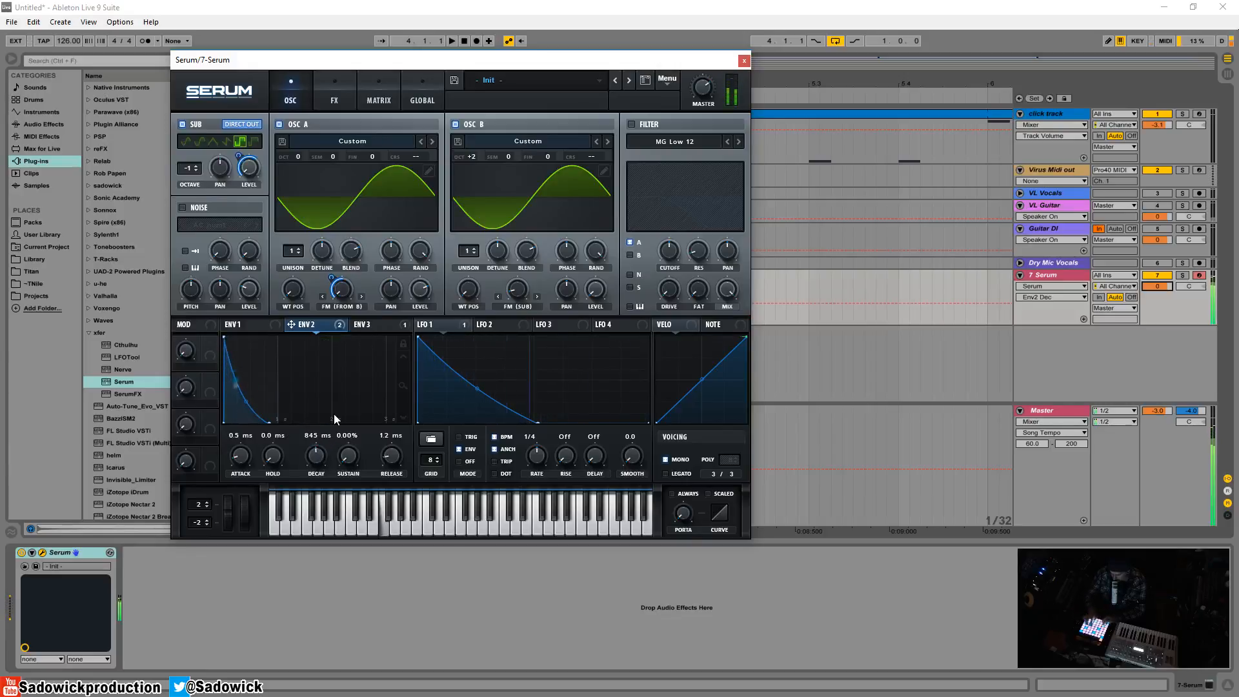
left_click_drag(316, 455, 316, 477)
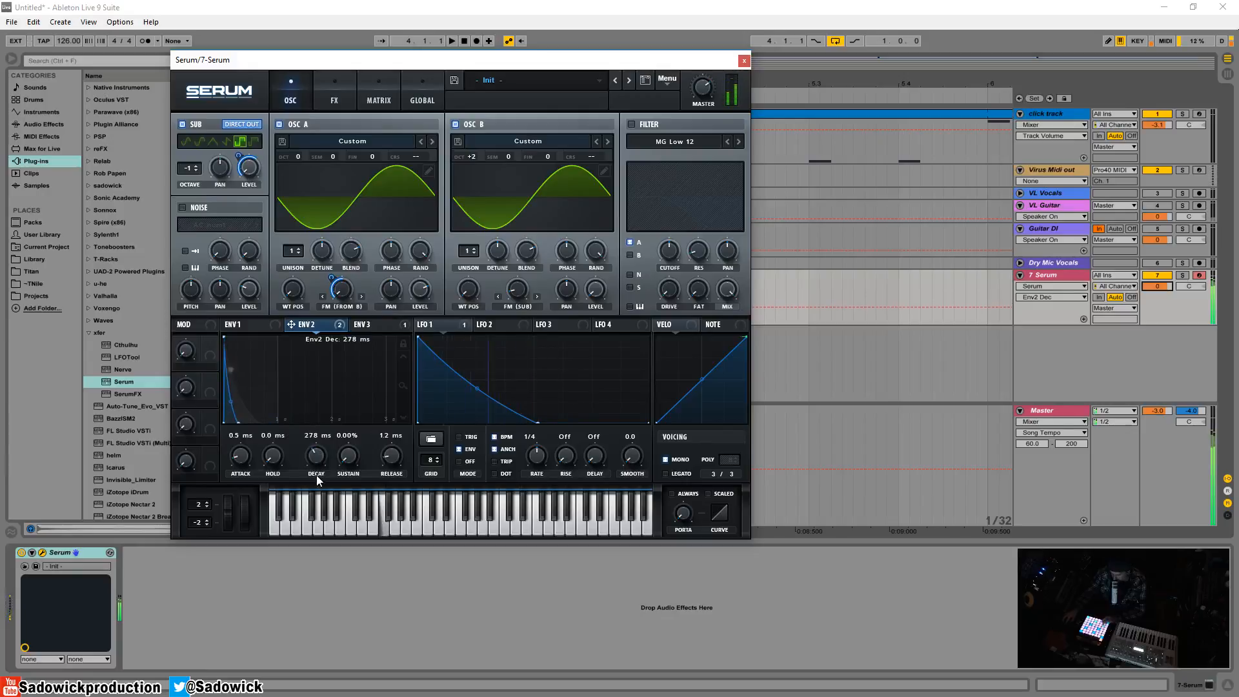
- Assign LFO 2 to oscillator A's fine tuning and set the LFO 2 rate to 1/32
left_click(509, 325)
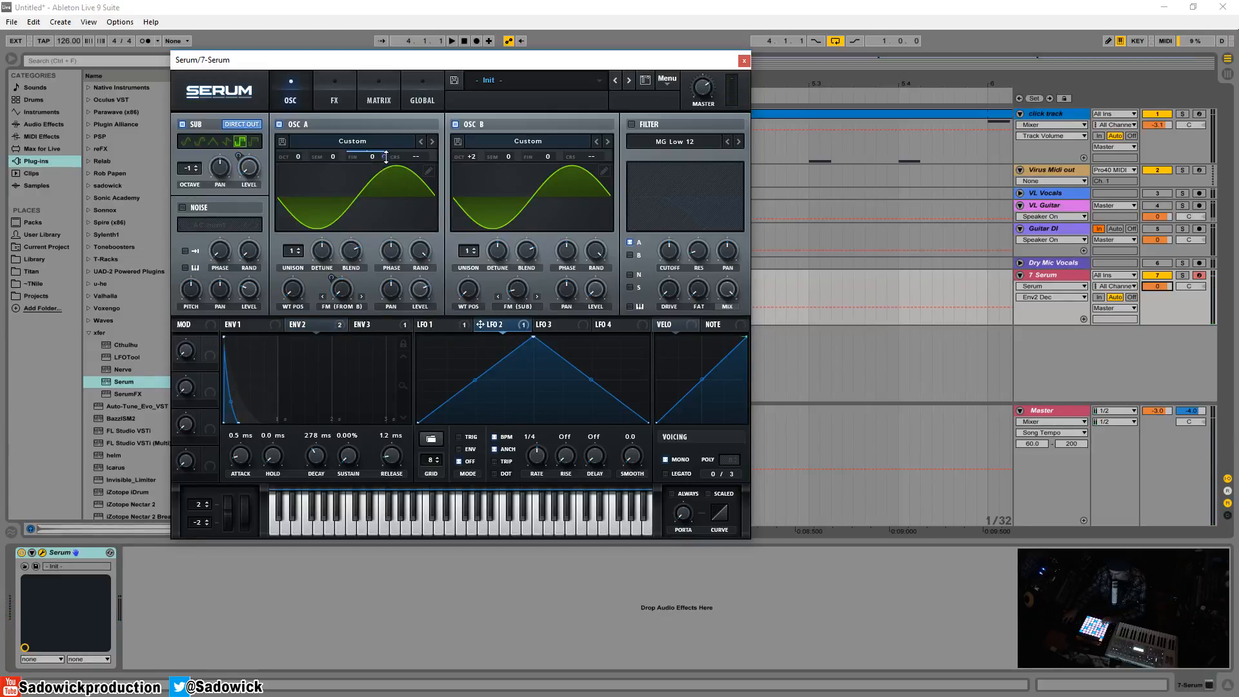
left_click_drag(386, 157, 386, 158)
left_click_drag(541, 477, 547, 423)
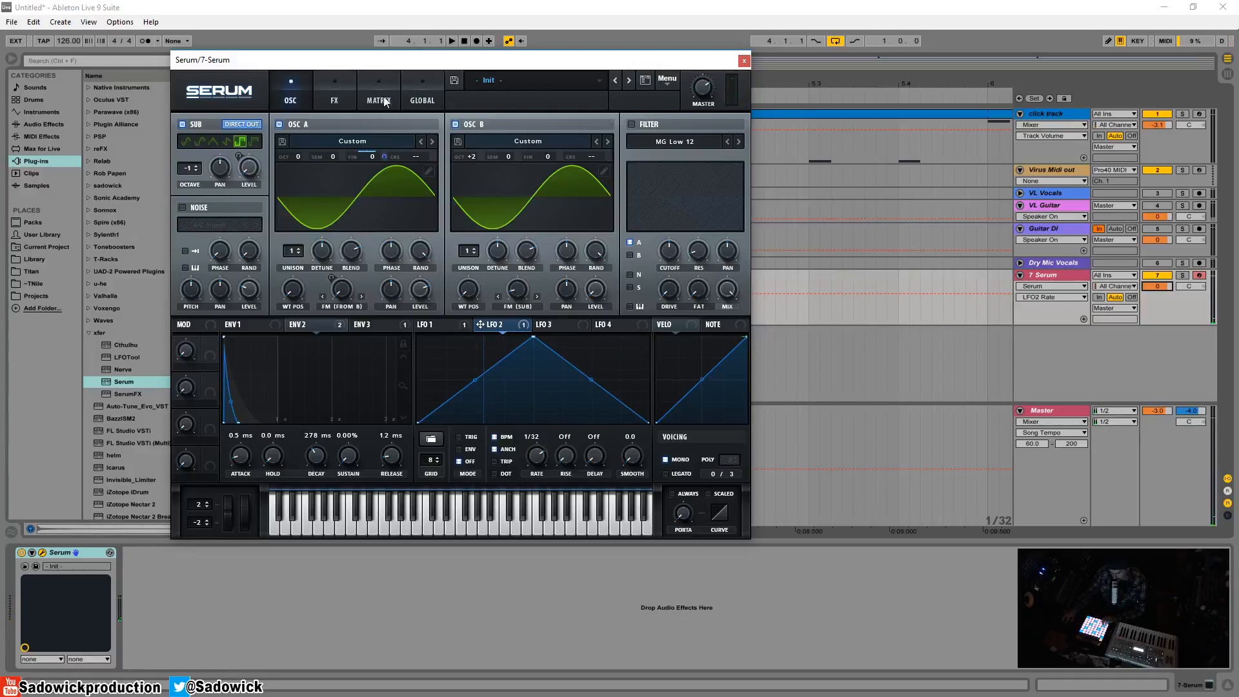
- Adjust the mix of the Band 12 filter in the effects chain
left_click(334, 98)
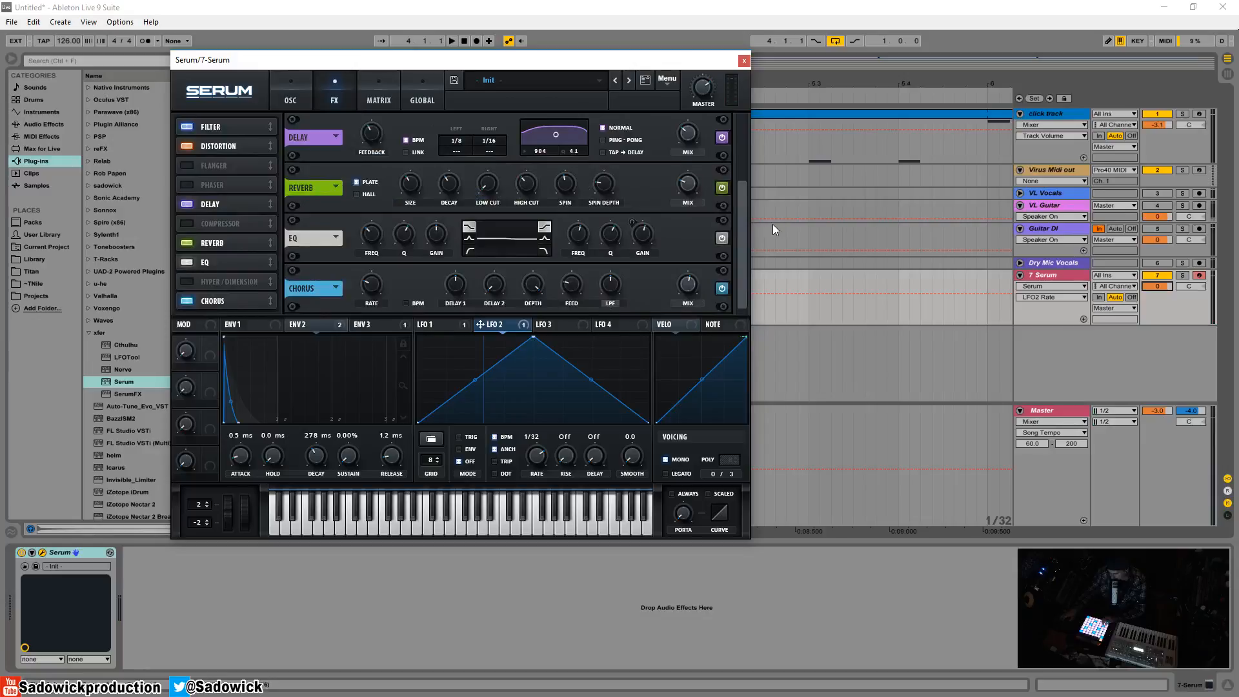
left_click_drag(736, 251, 761, 152)
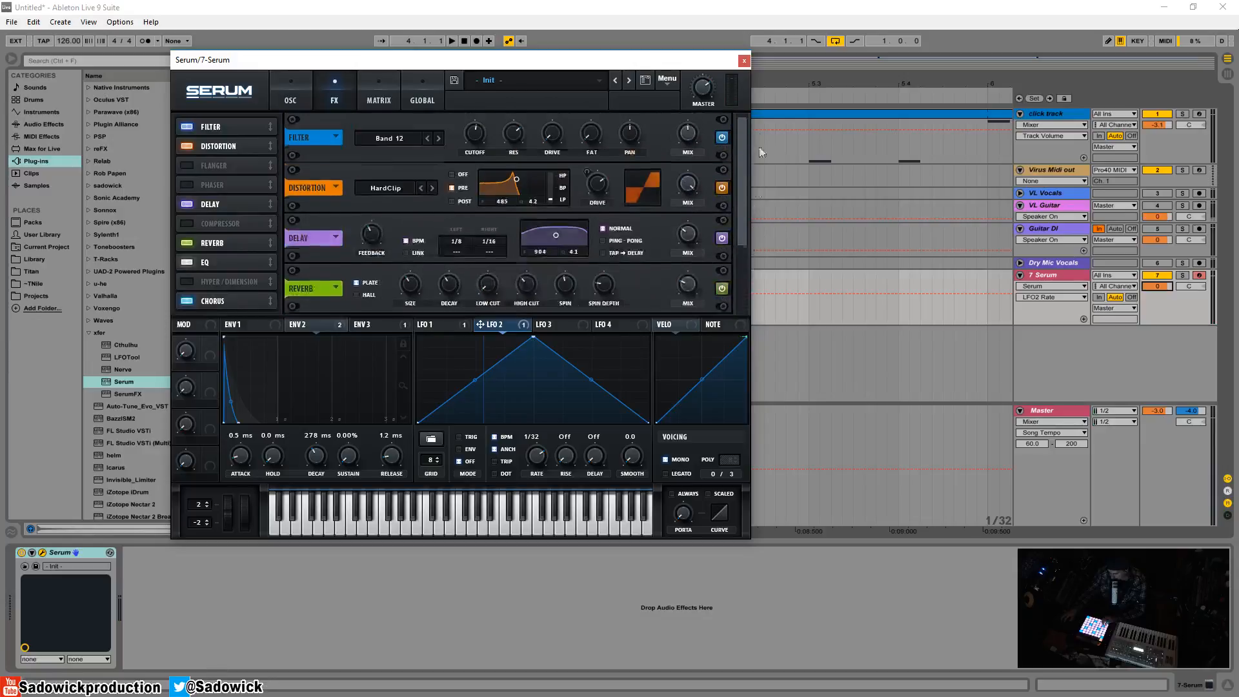
left_click(679, 135)
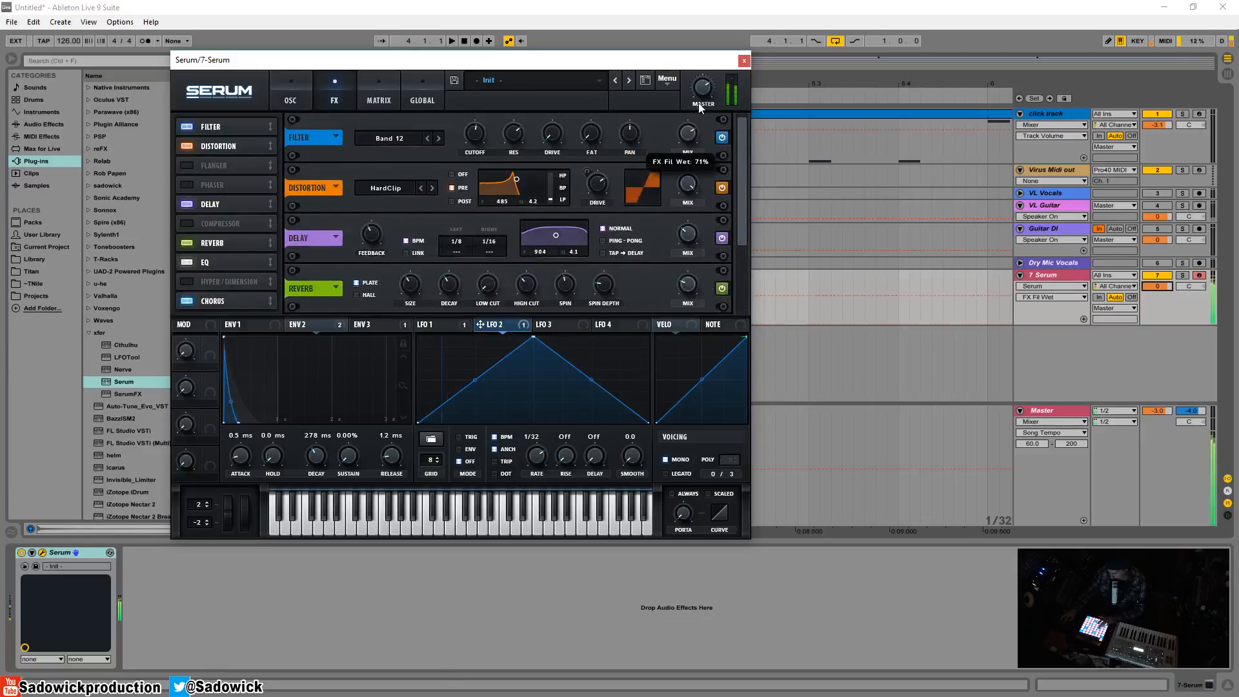
left_click_drag(699, 104, 714, 197)
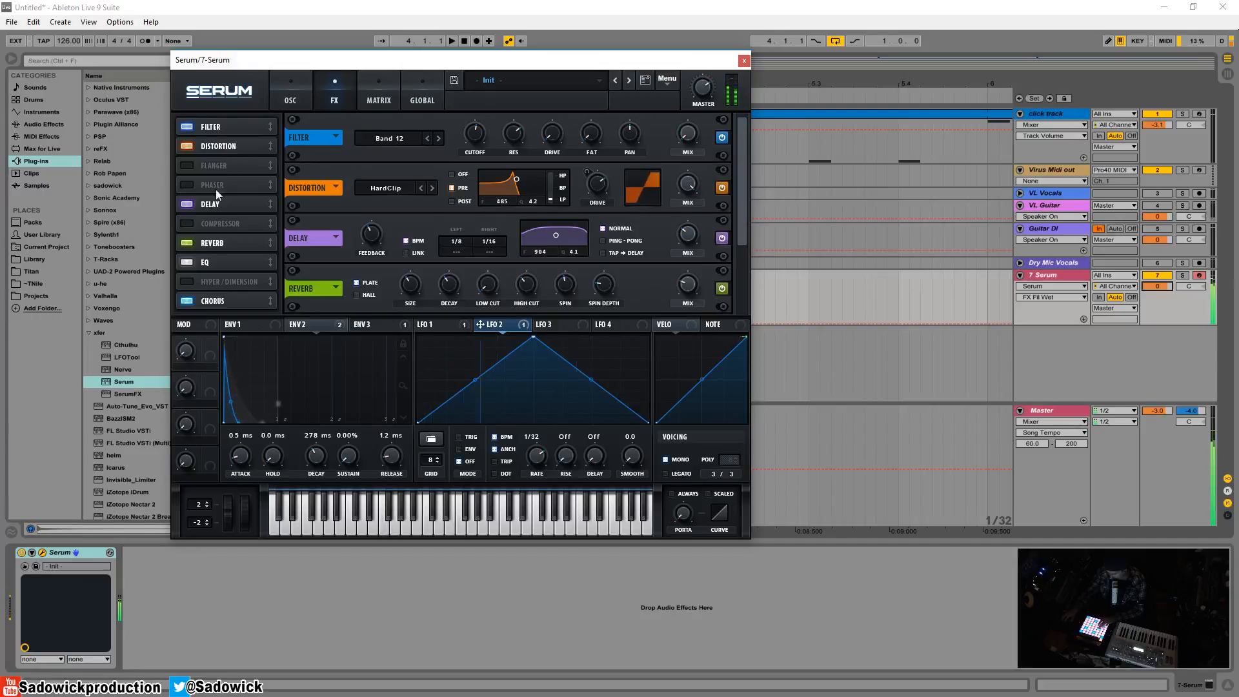
- Enable the compressor as the last effect in the chain, and adjust its gain and ratio
left_click_drag(208, 221, 227, 301)
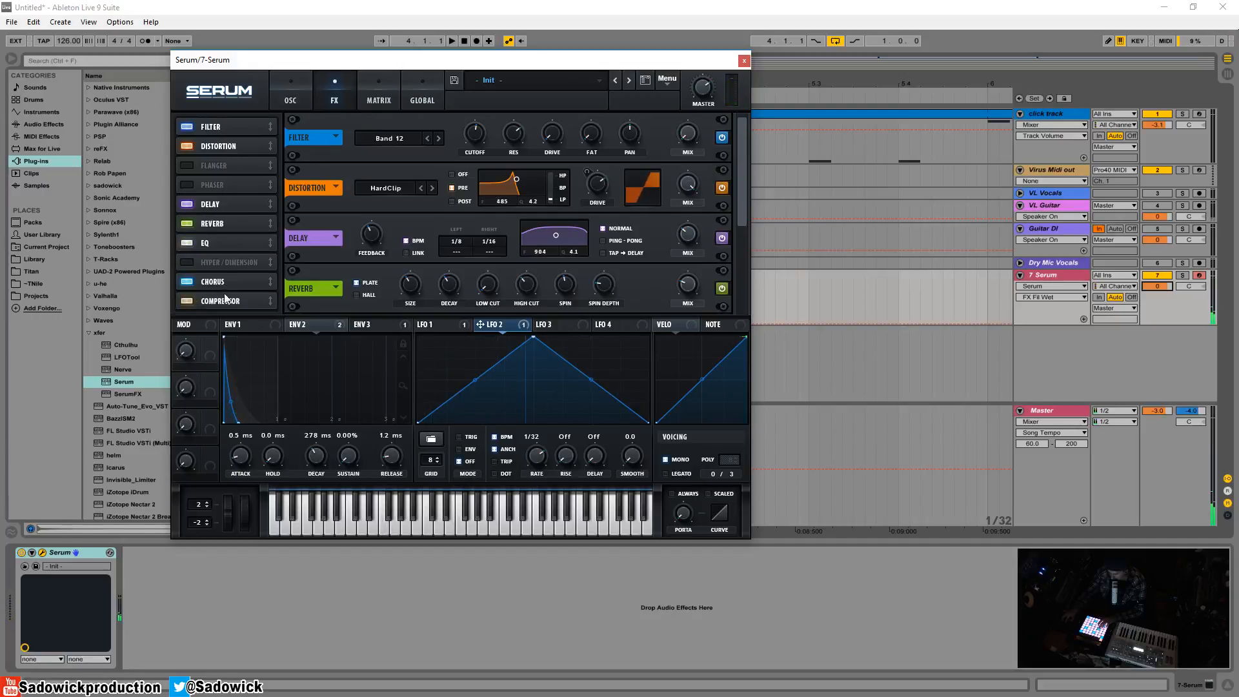
left_click(224, 299)
left_click_drag(465, 61, 440, 126)
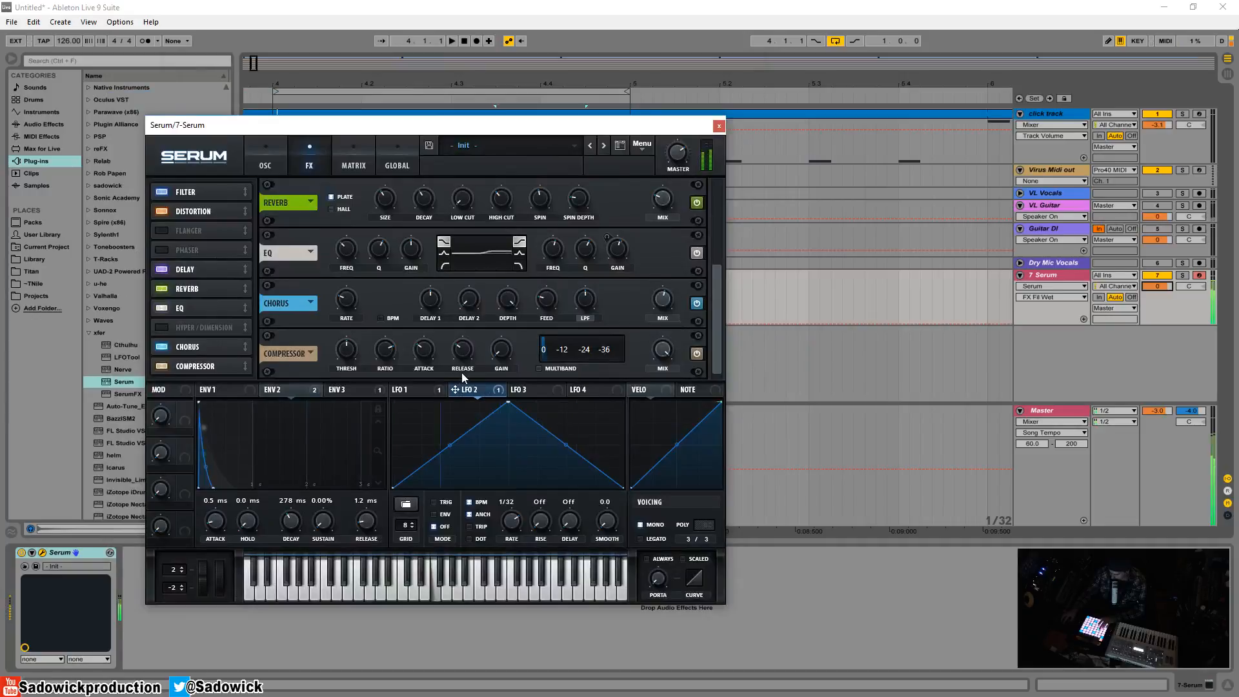
left_click(501, 348)
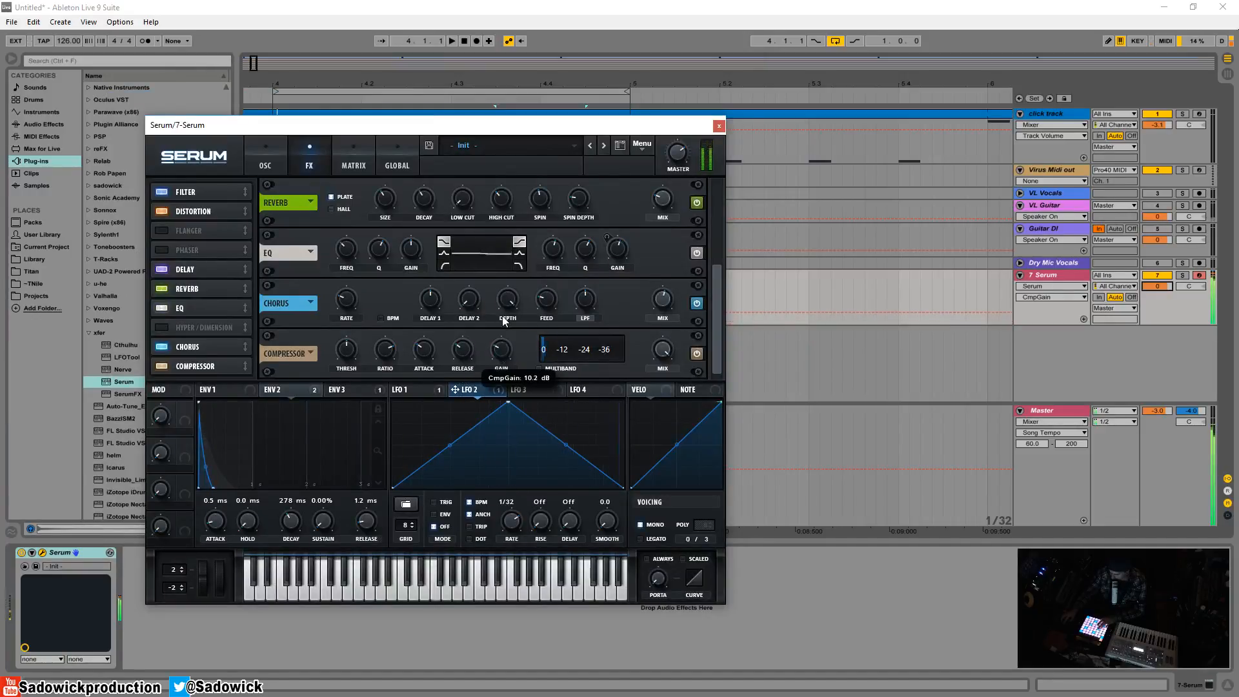
left_click_drag(507, 348, 504, 349)
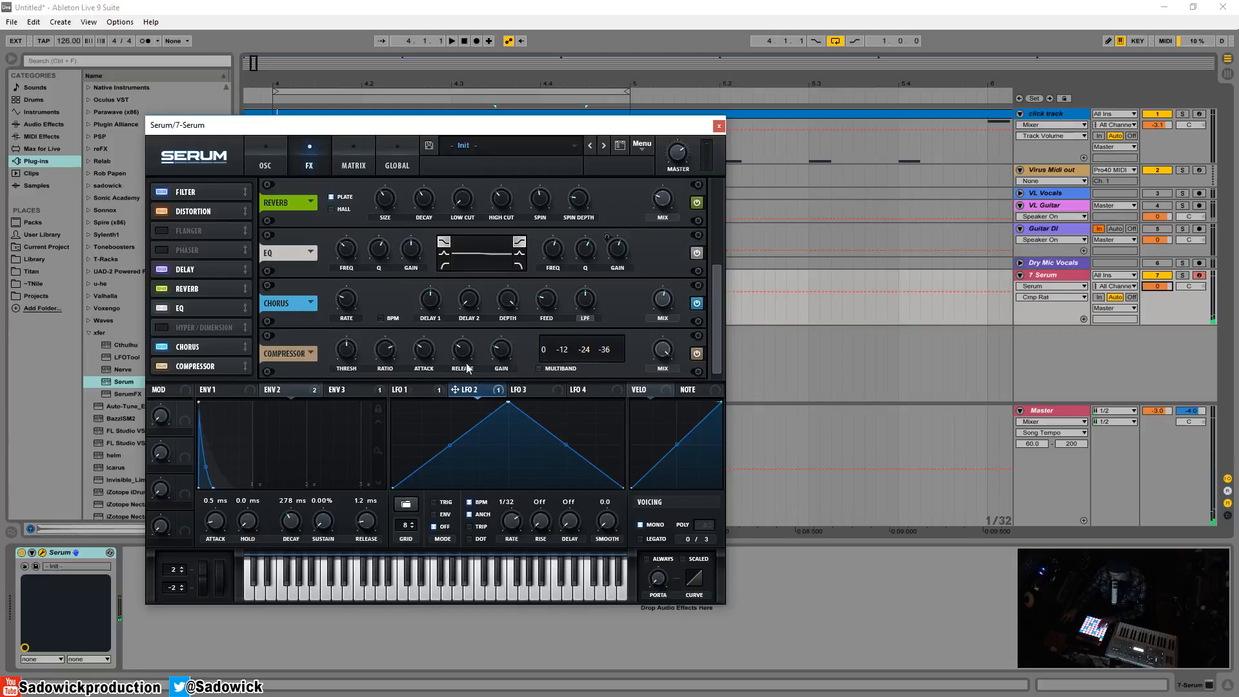
- Turn on the compressor's multiband mode, and adjust the compressor mix and the master volume
left_click(538, 368)
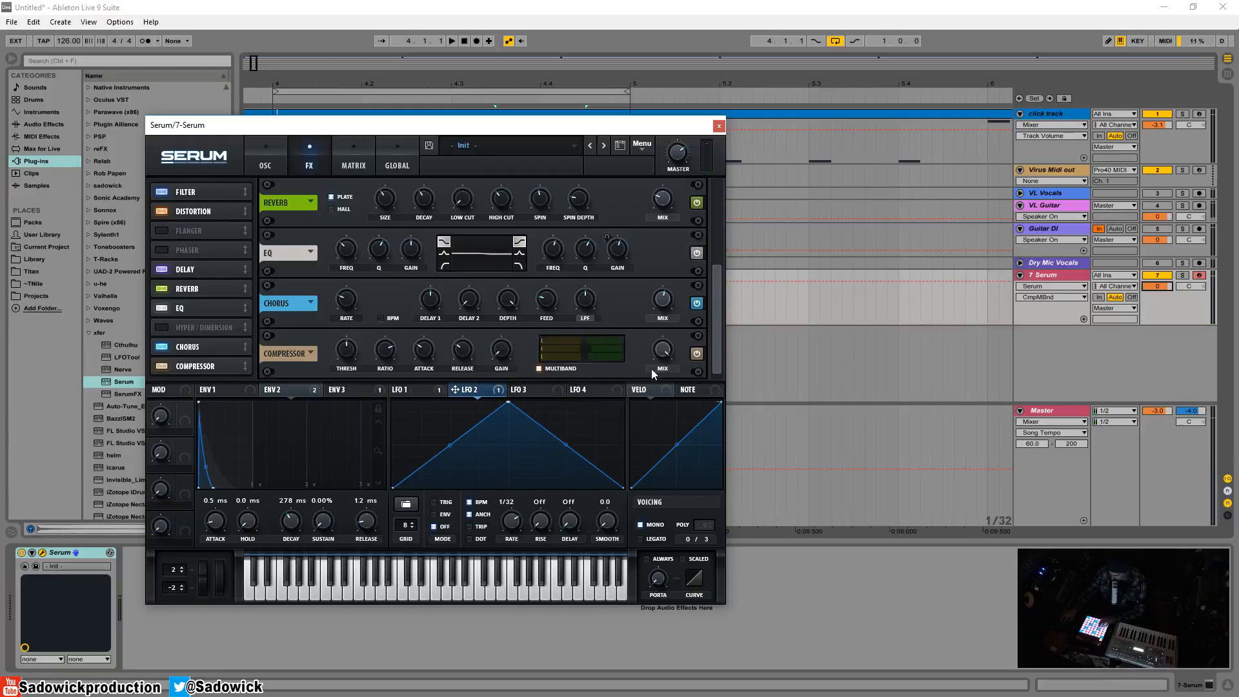
left_click_drag(662, 354, 675, 304)
left_click(684, 154)
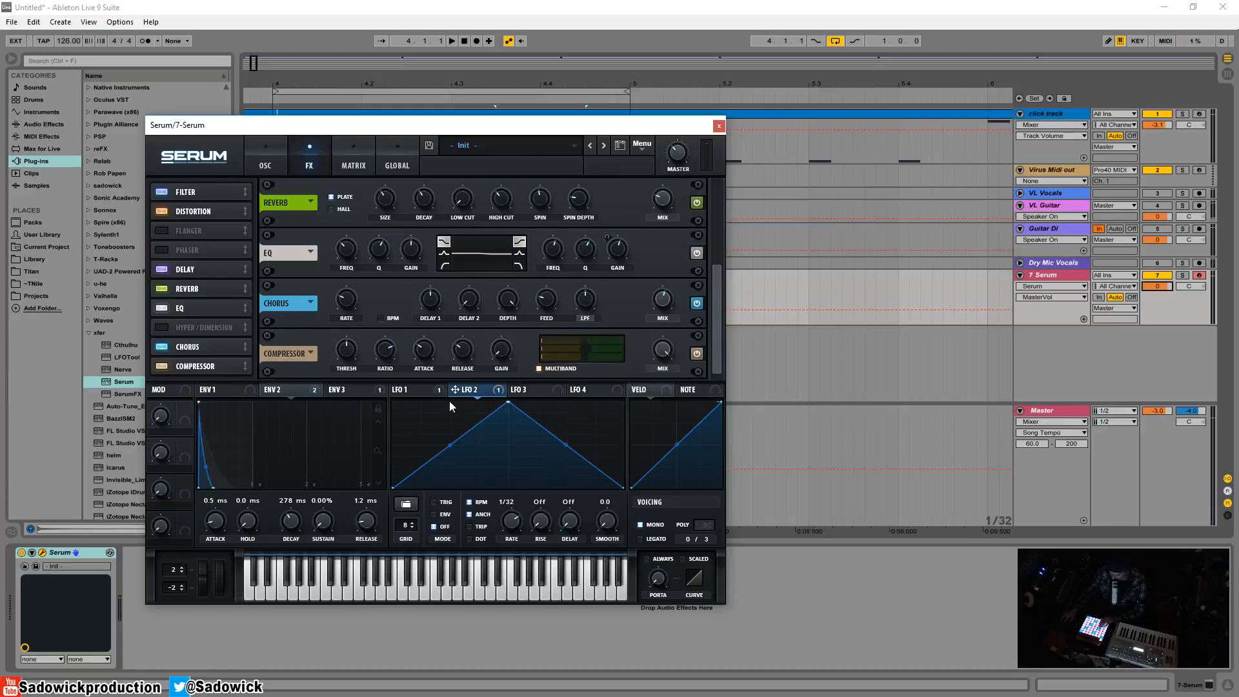
mouse_move(686, 169)
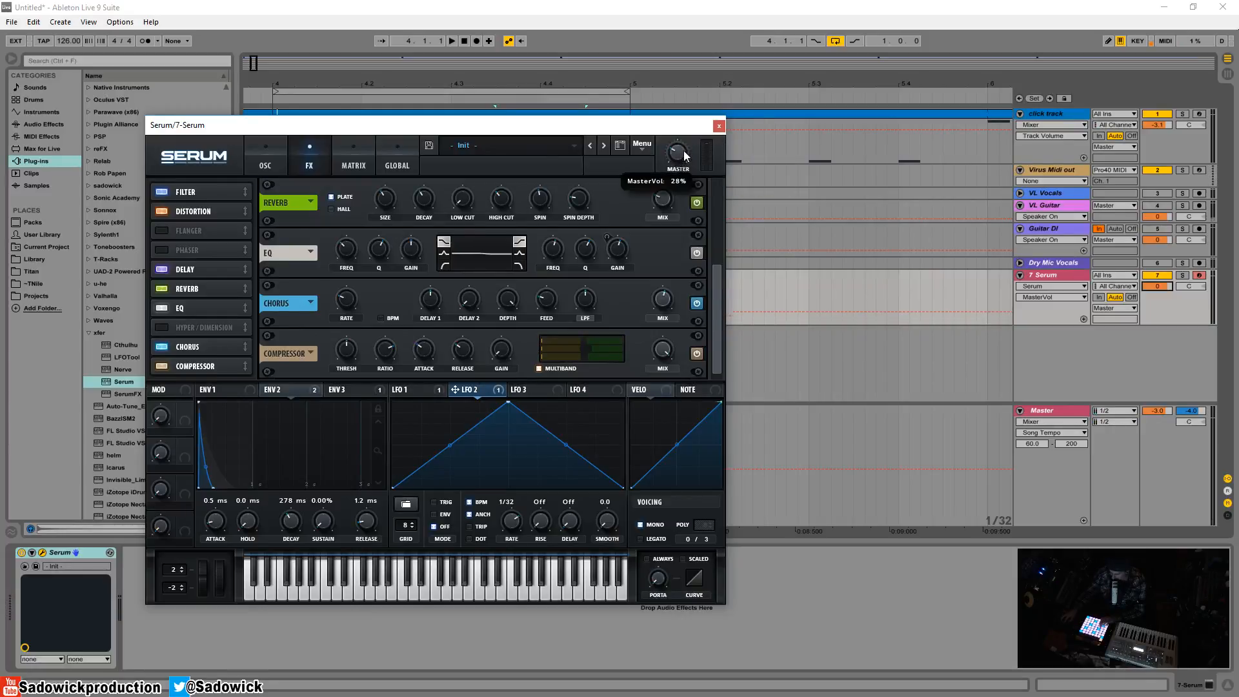
left_click_drag(684, 153, 683, 91)
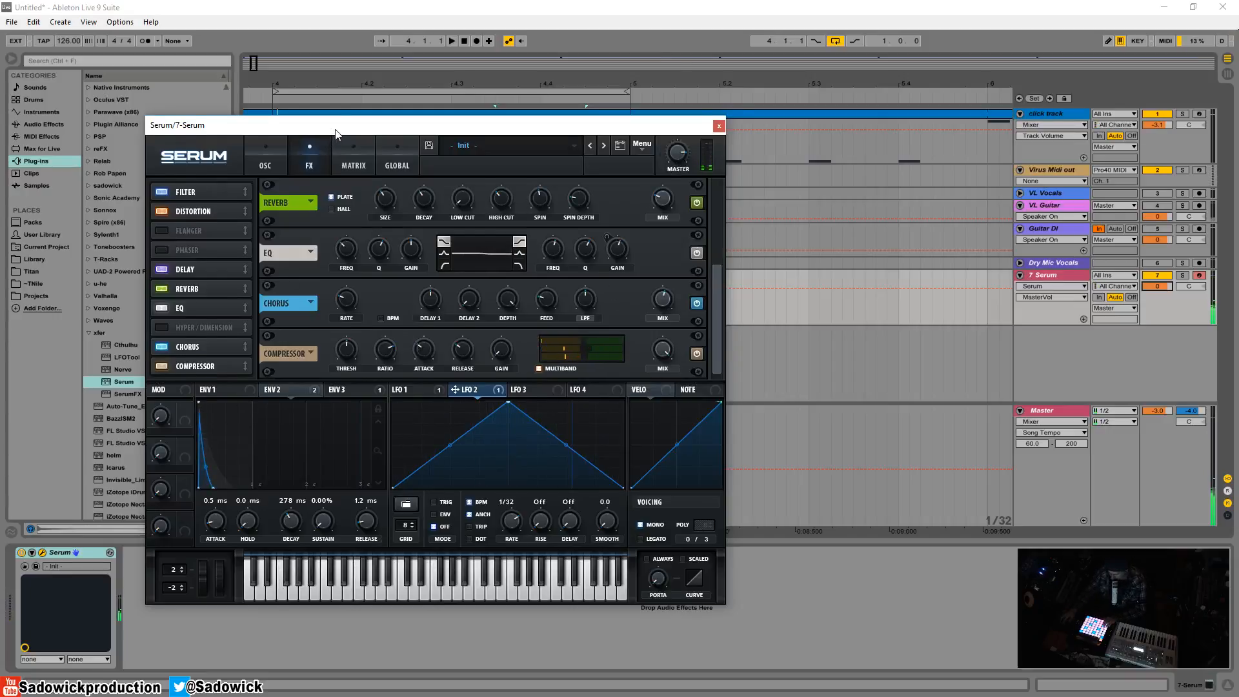
- Set the compressor's ratio to 16:1, and adjust its gain and threshold
left_click_drag(335, 132, 308, 57)
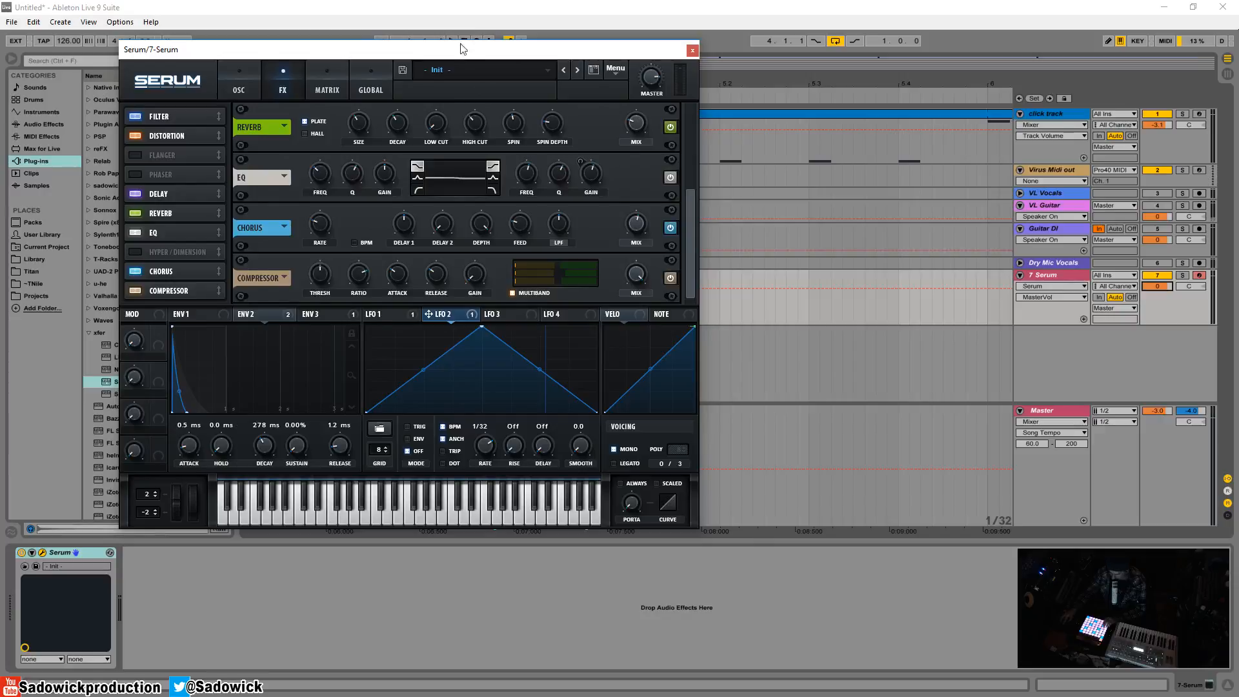
left_click_drag(463, 49, 427, 113)
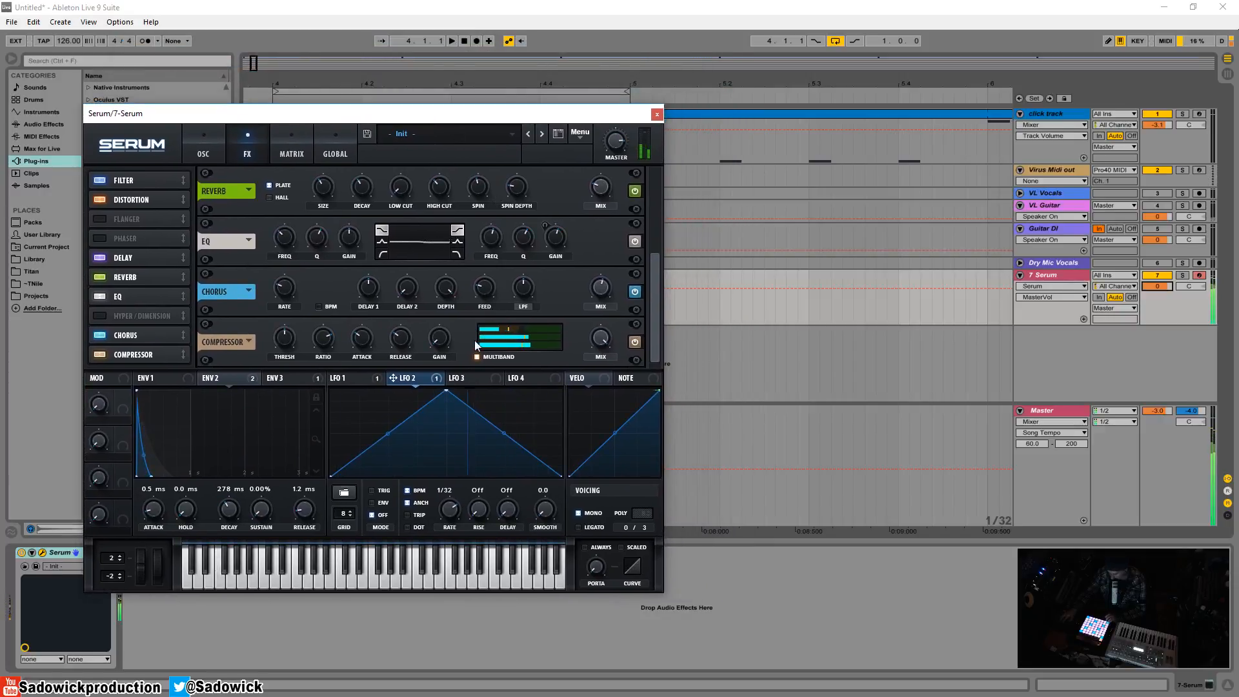
mouse_move(443, 334)
left_mouse_down()
mouse_move(447, 309)
mouse_move(451, 321)
left_mouse_up()
left_click_drag(326, 336, 338, 335)
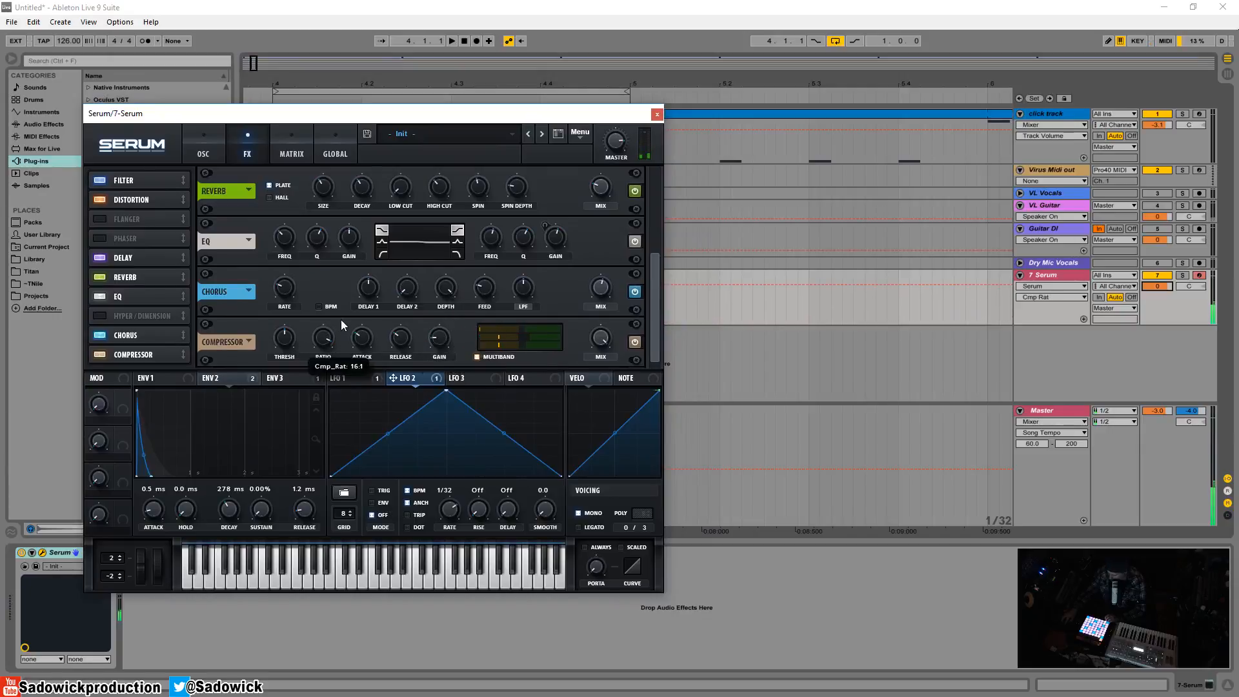
left_click(291, 334)
left_click_drag(290, 335, 295, 338)
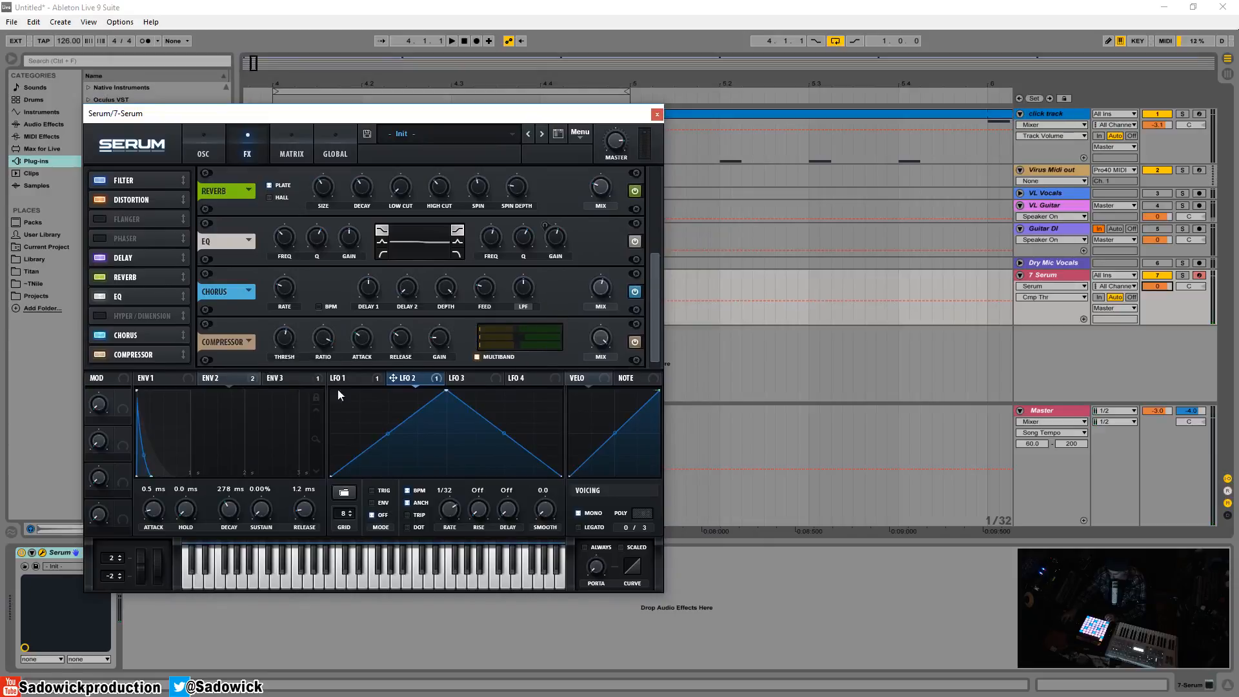
- Rebalance the master volume against the compressor's threshold
left_click(615, 141)
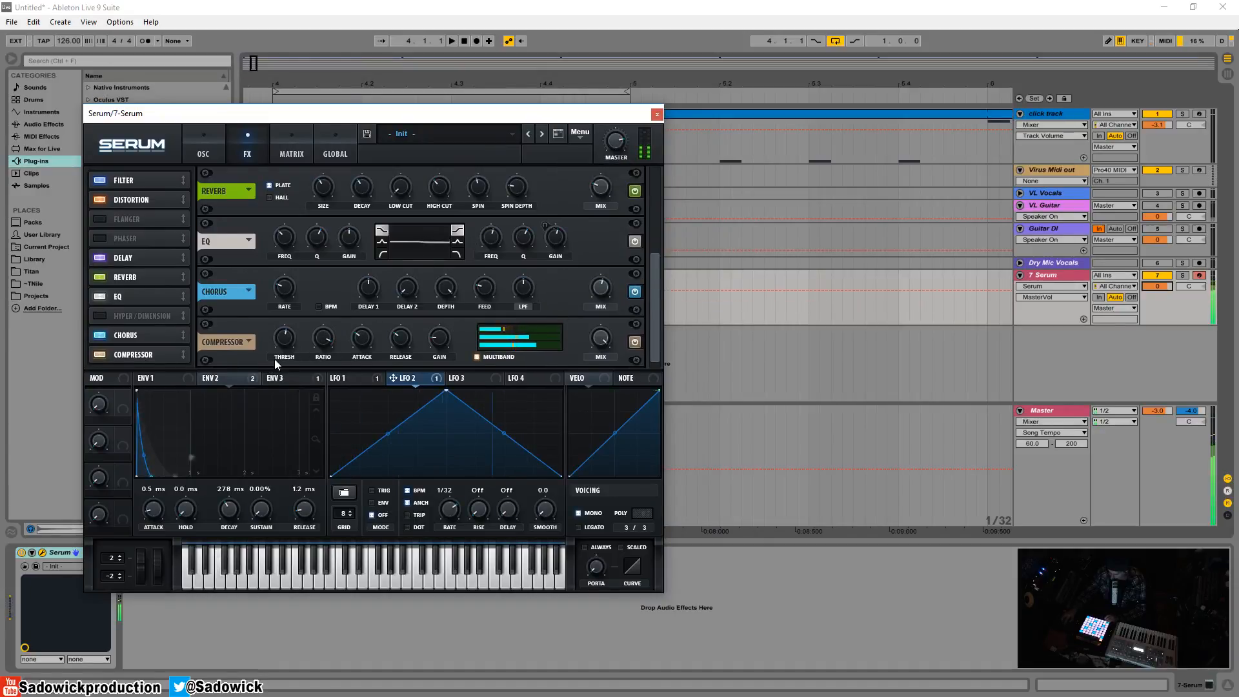
left_click(284, 339)
left_click_drag(608, 141, 620, 172)
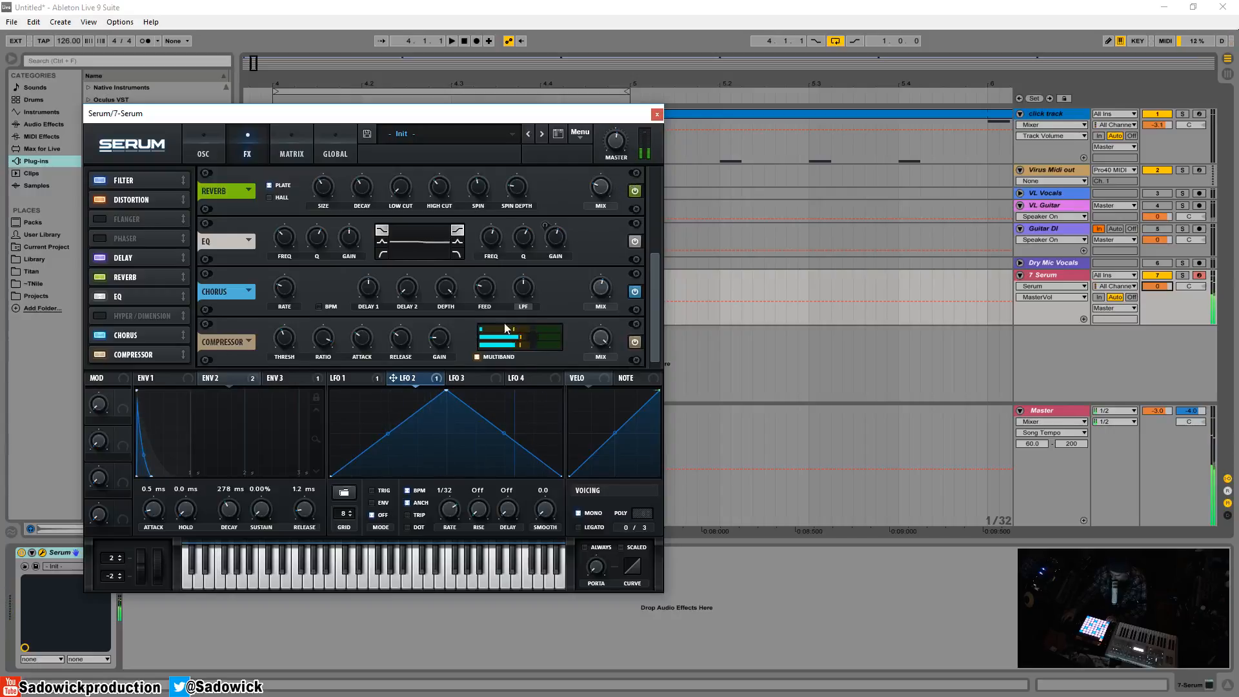
- Lower the chorus mix and set the reverb mix to 17%
left_click(604, 194)
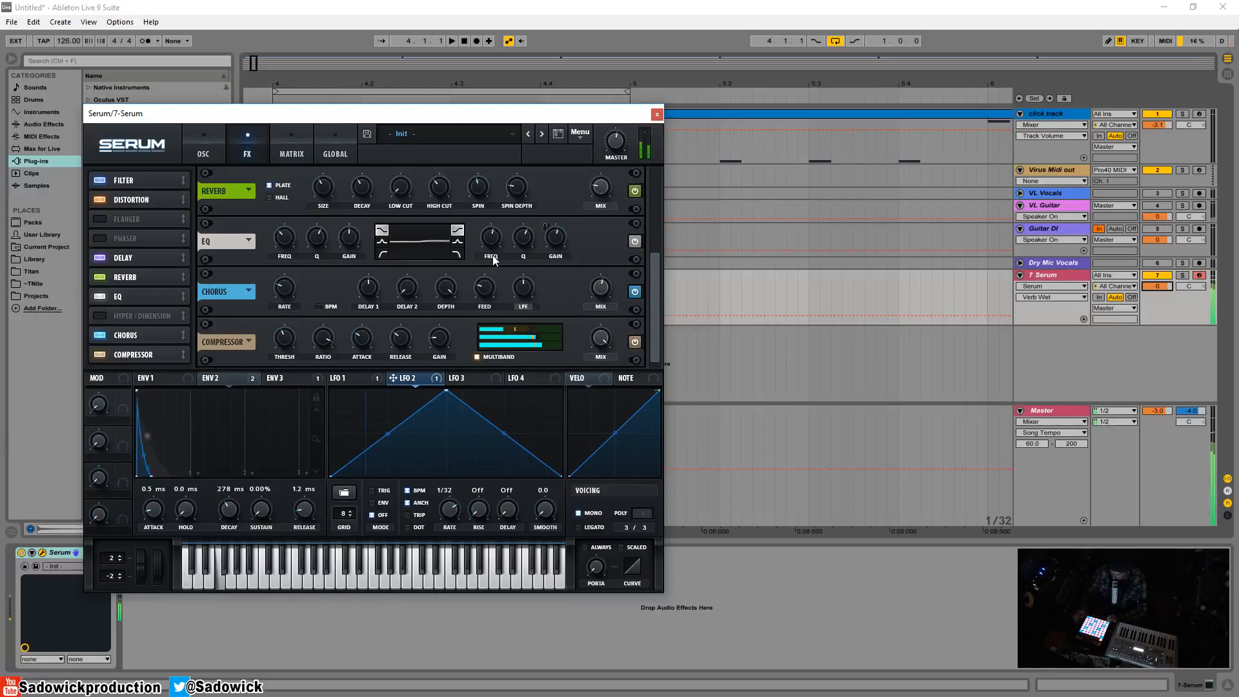
left_click(603, 295)
left_click_drag(604, 294, 607, 322)
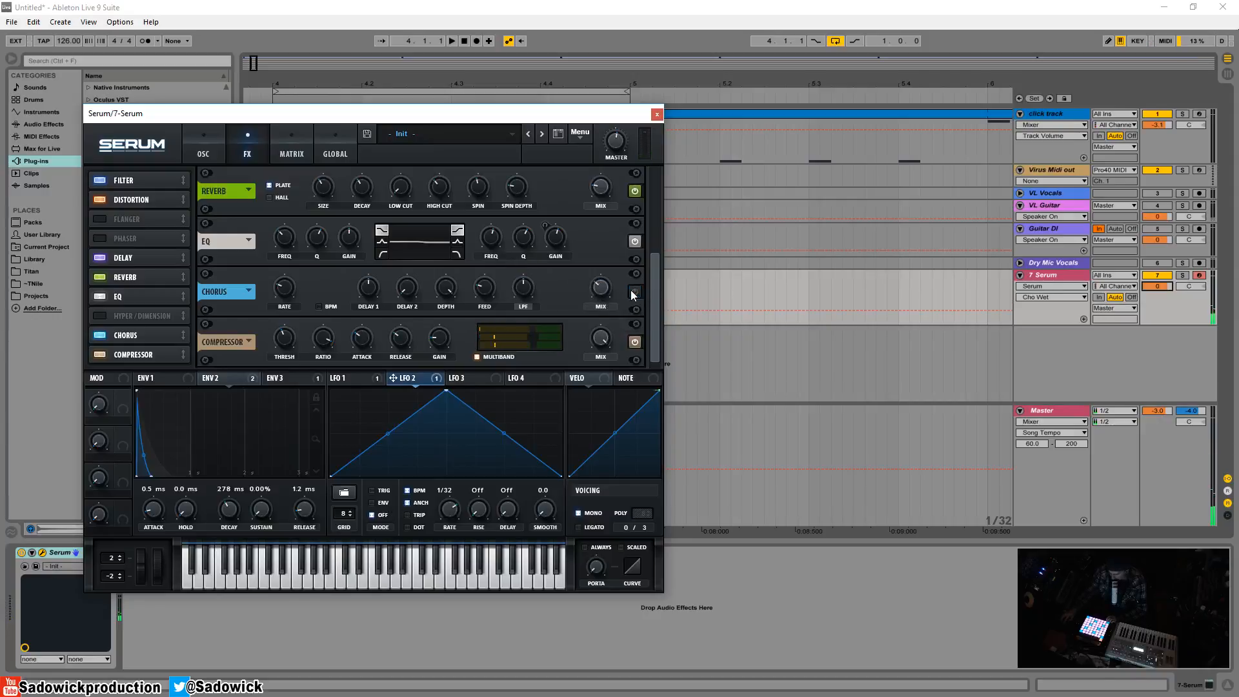
left_click(633, 292)
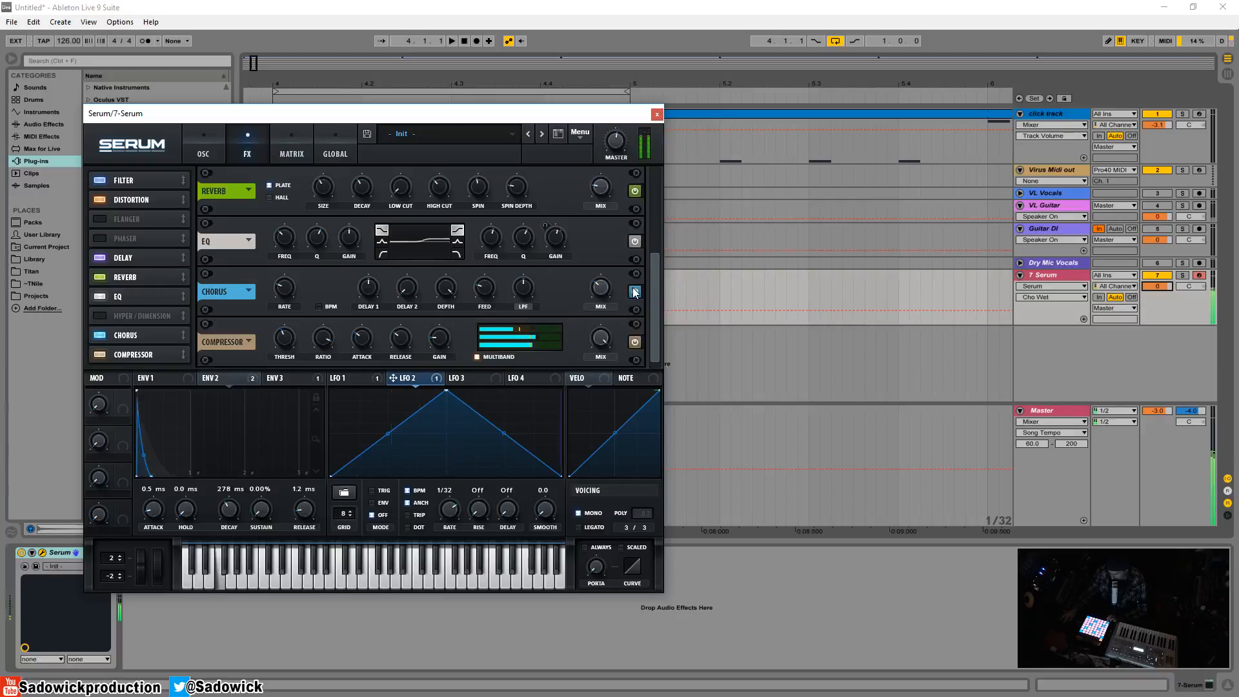
scroll(660, 274, "up", 3)
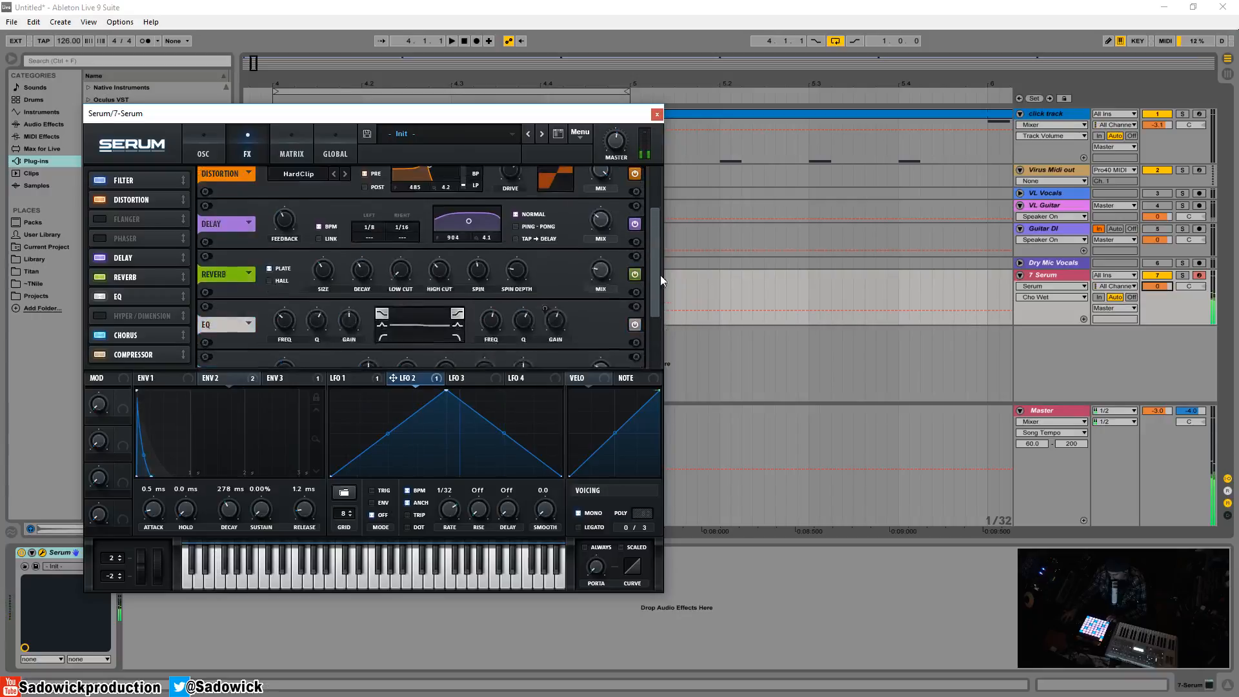
left_click(605, 284)
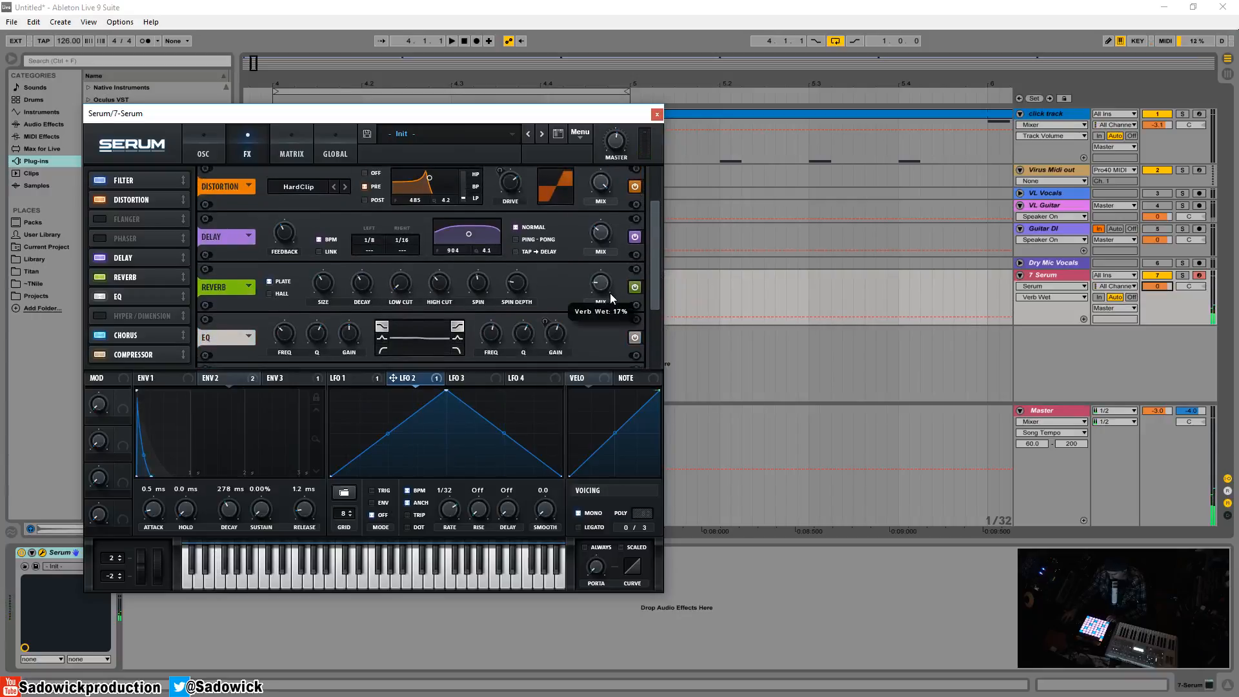
- Lower the reverb mix to 2% and adjust the delay mix
left_click_drag(609, 293, 616, 323)
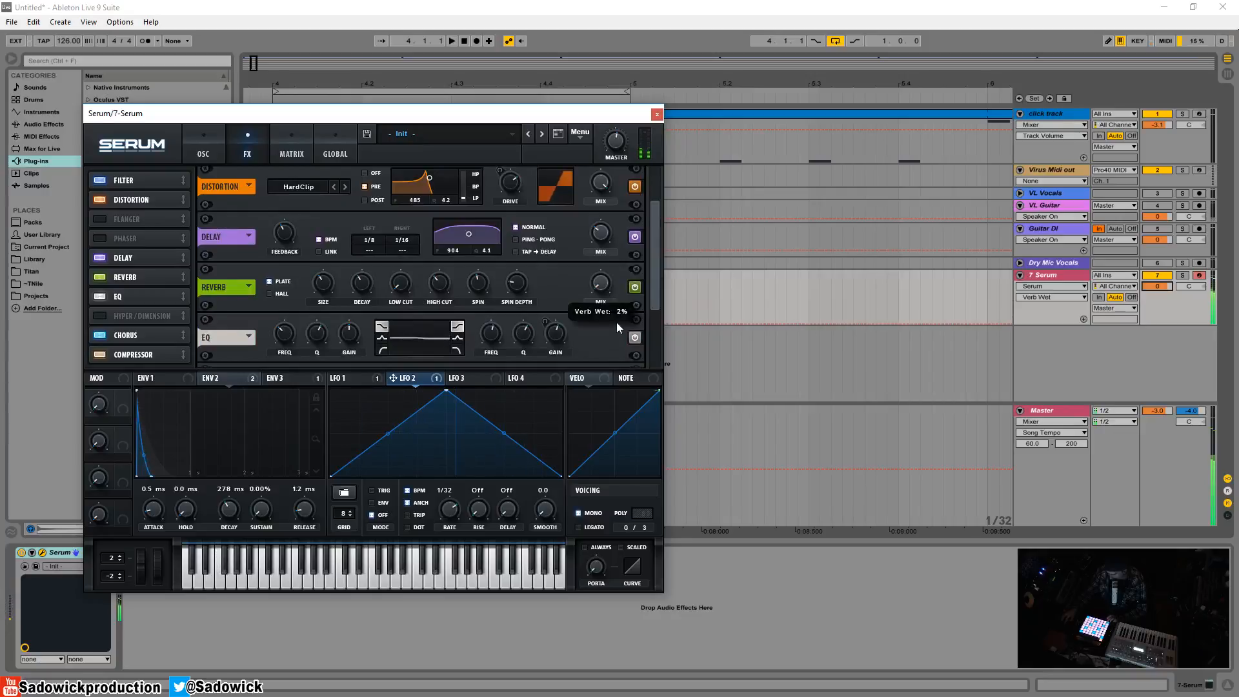
left_click(602, 247)
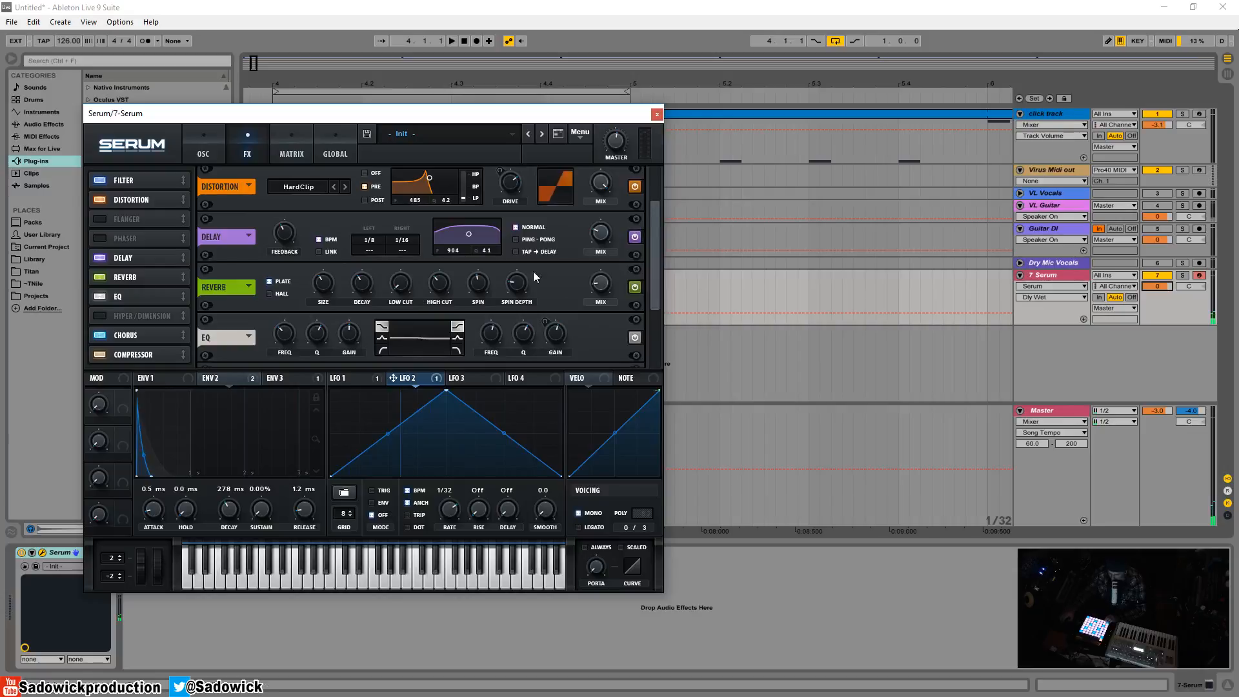
left_click_drag(494, 119, 520, 80)
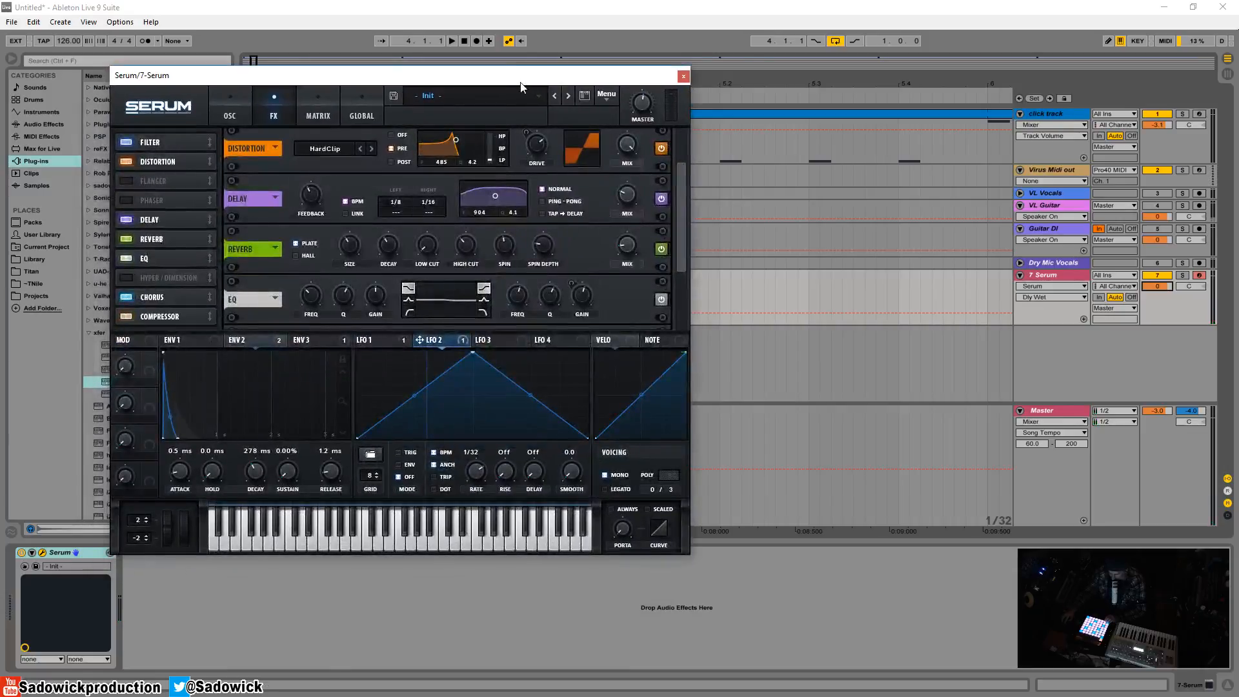
left_click_drag(680, 222, 688, 280)
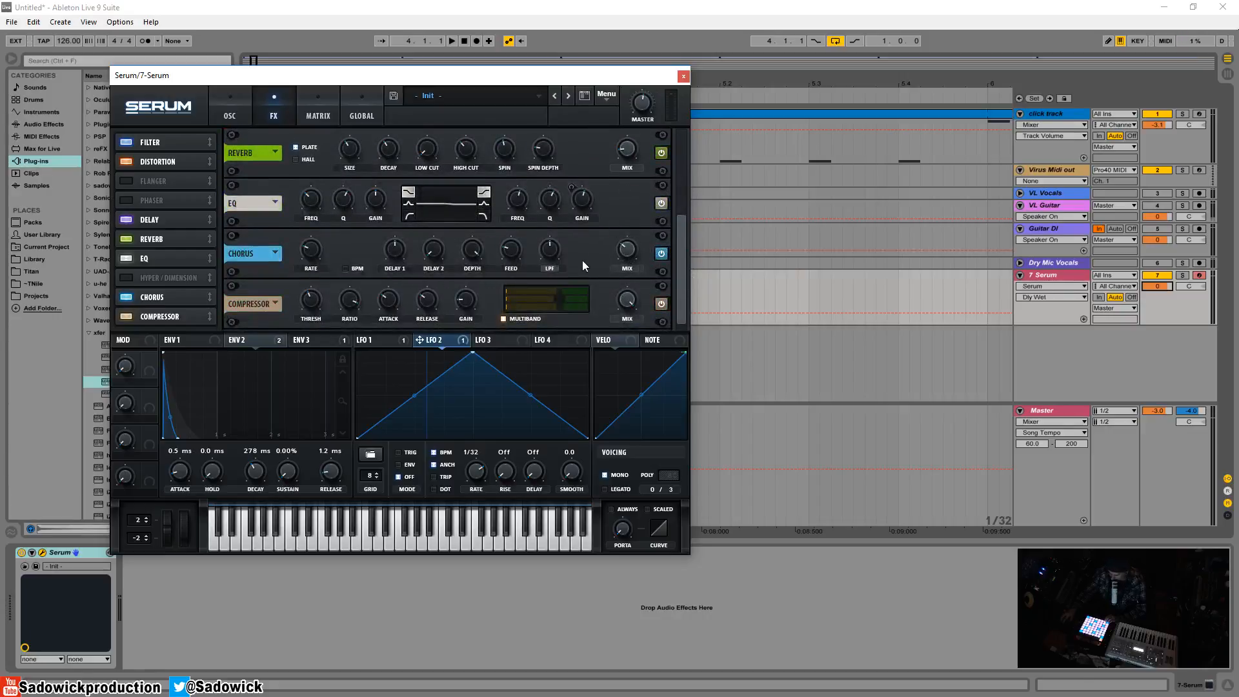
left_click_drag(677, 274, 678, 230)
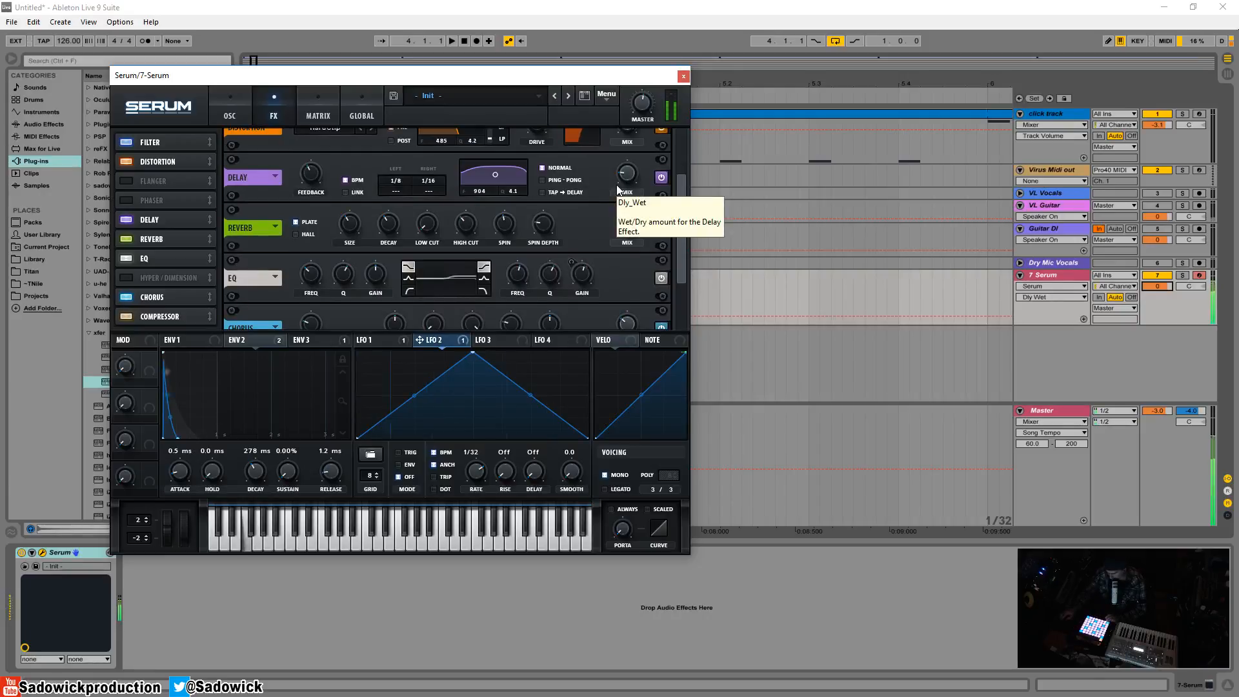
- Set oscillator A's octave to -1
left_click(231, 107)
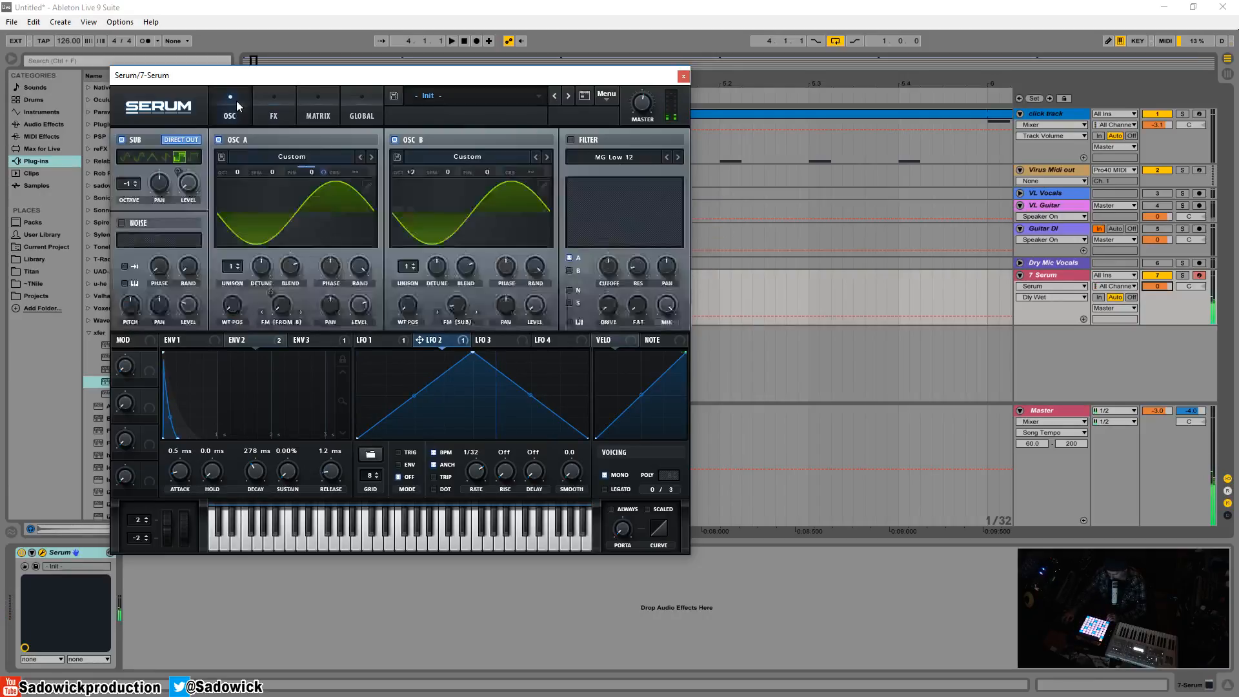
left_click_drag(240, 172, 239, 187)
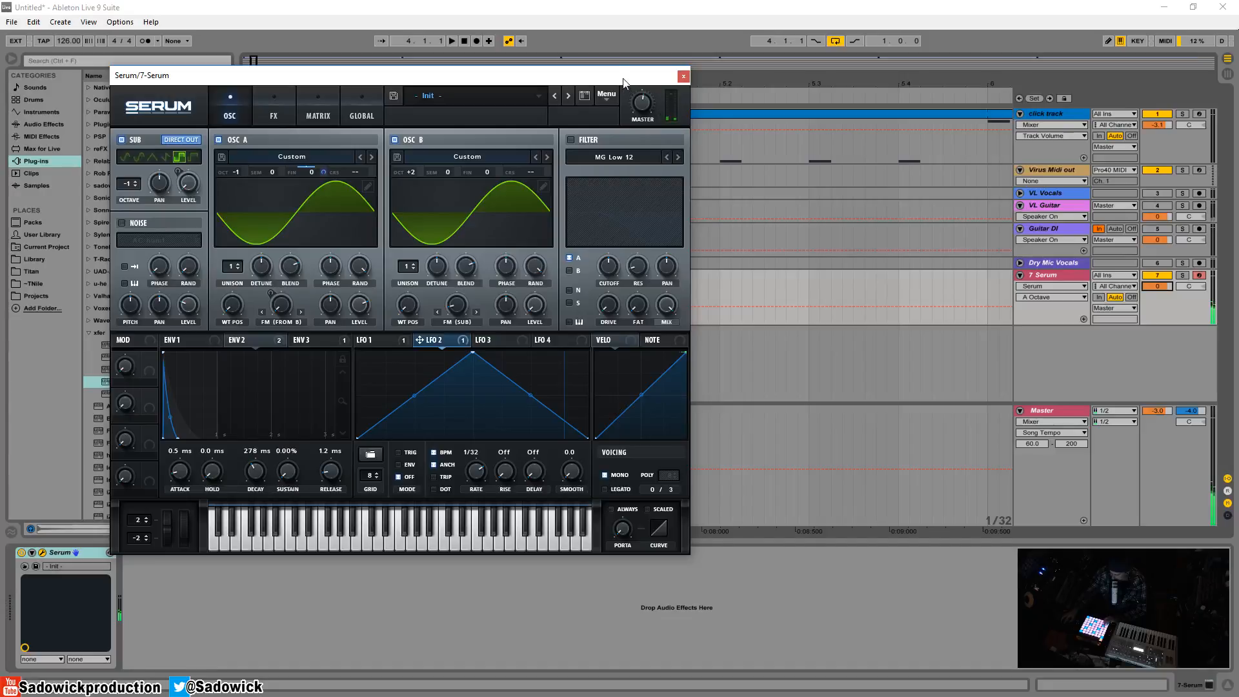
left_click_drag(593, 78, 626, 84)
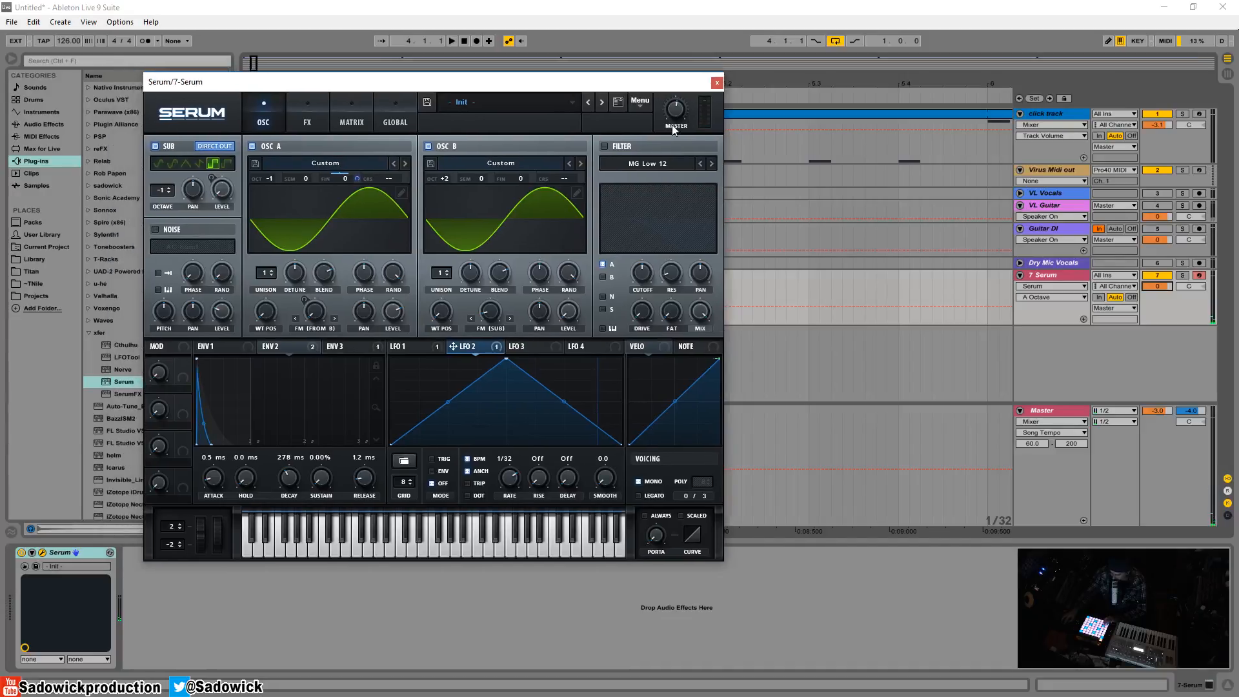
left_click(303, 120)
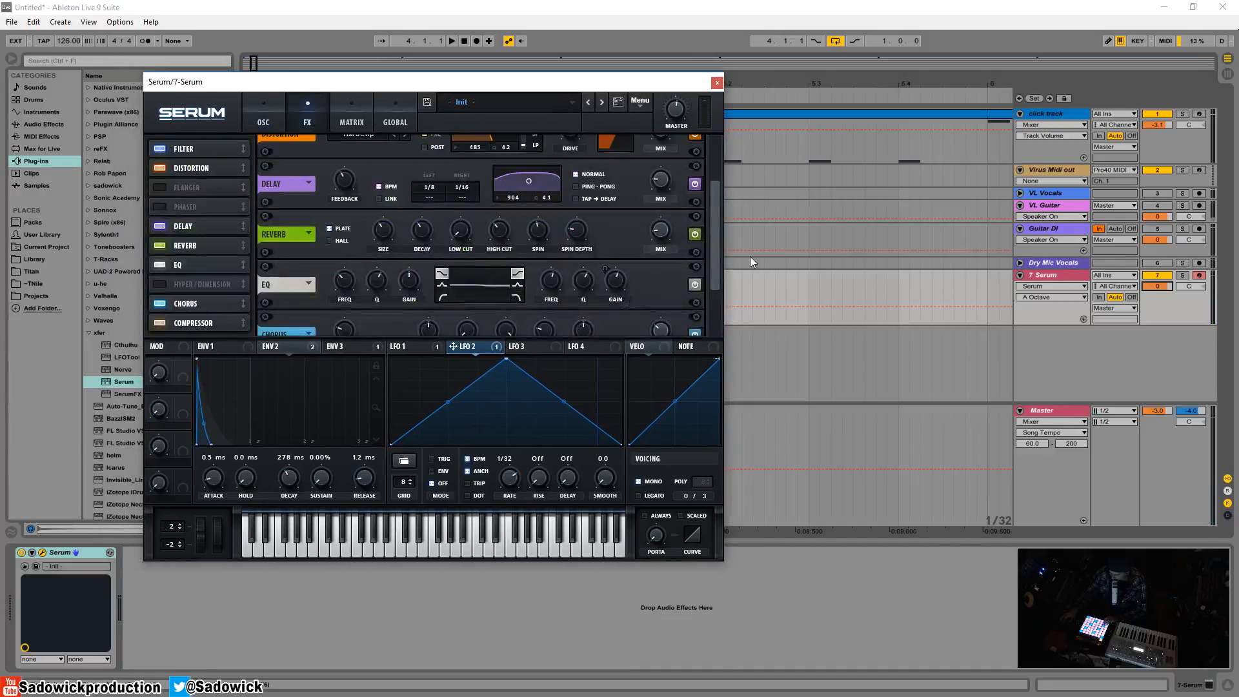
left_click_drag(713, 254, 717, 337)
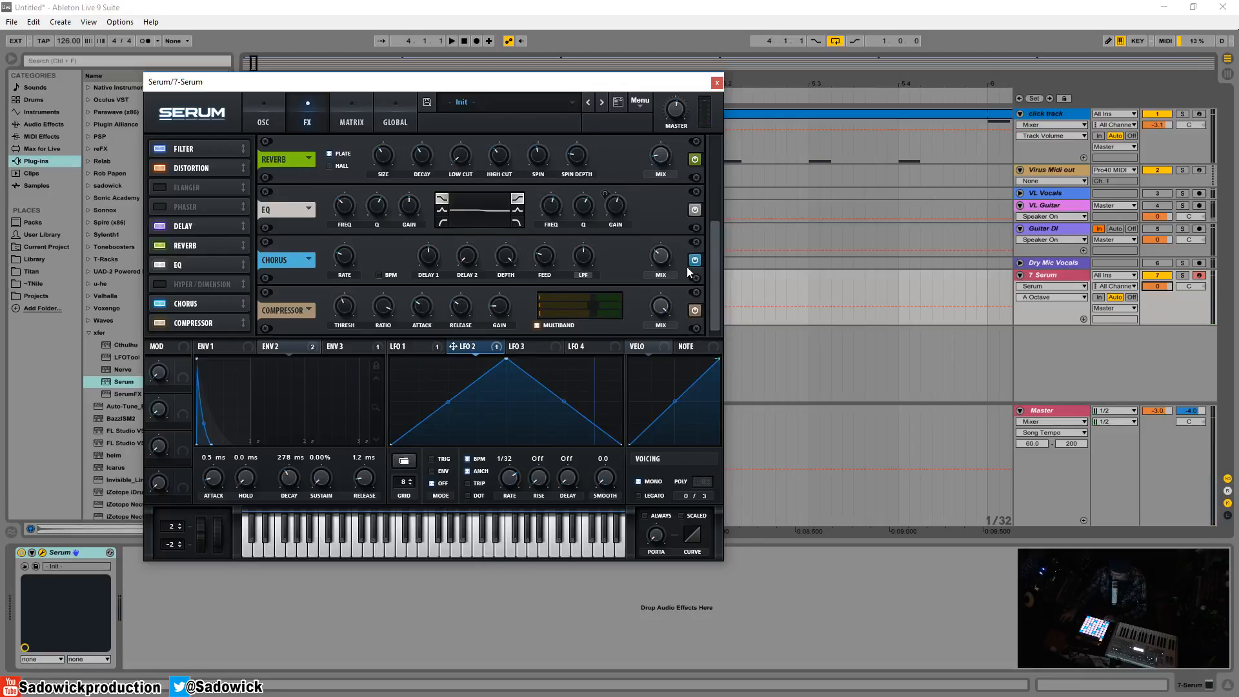
left_click_drag(424, 85, 463, 77)
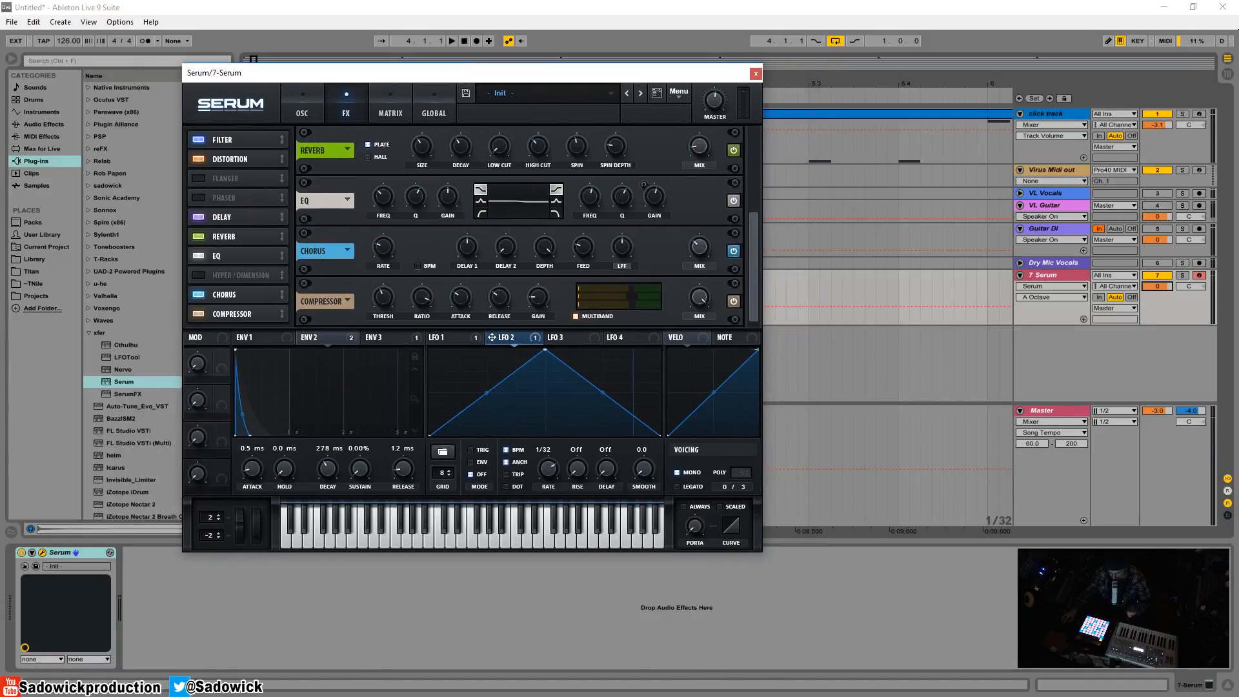